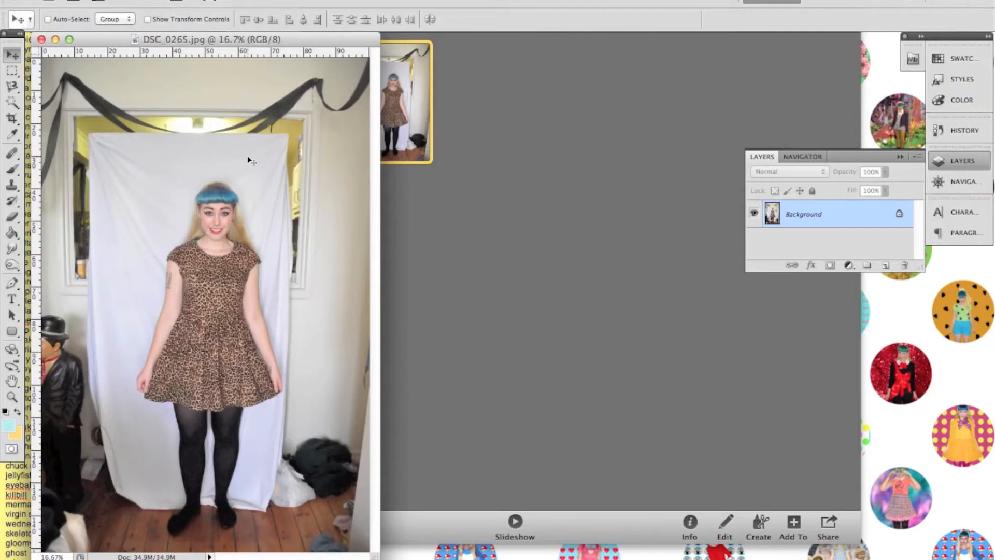
Step: Select the lower leg on the photo's left, from below the knee to above the ankle, with the Magnetic Lasso
key("super+equal")
key("super+equal")
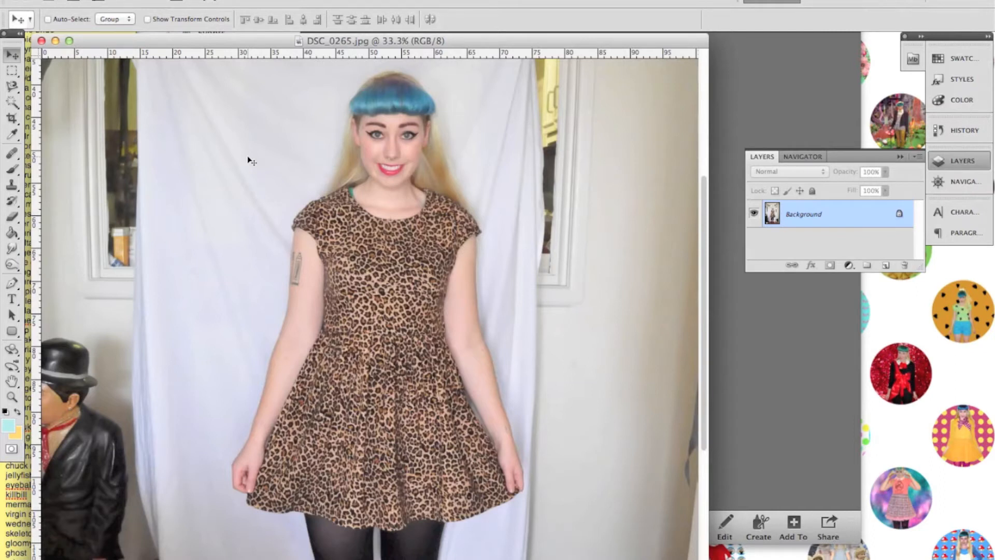
key("super+equal")
key("super+equal")
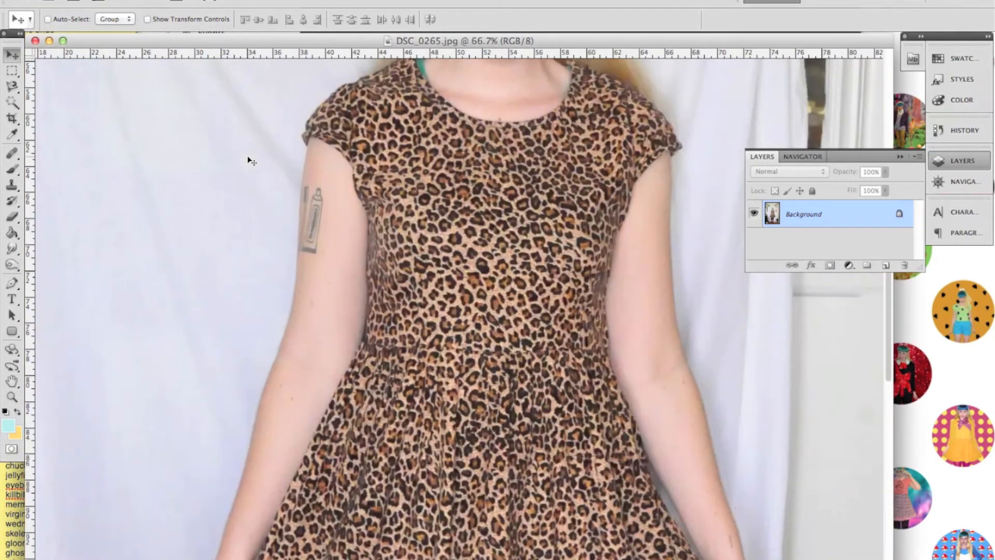
scroll(522, 222, "down", 5)
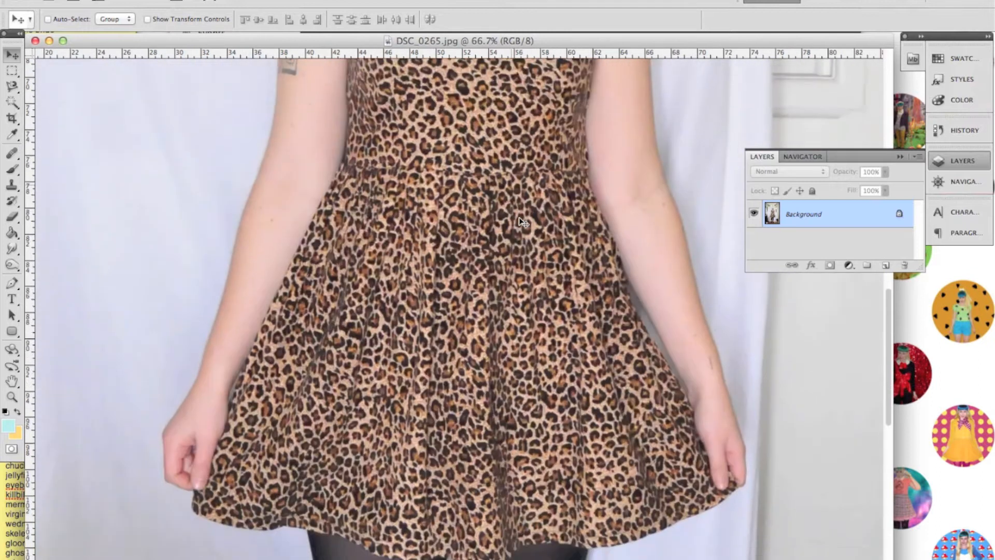
scroll(520, 220, "down", 8)
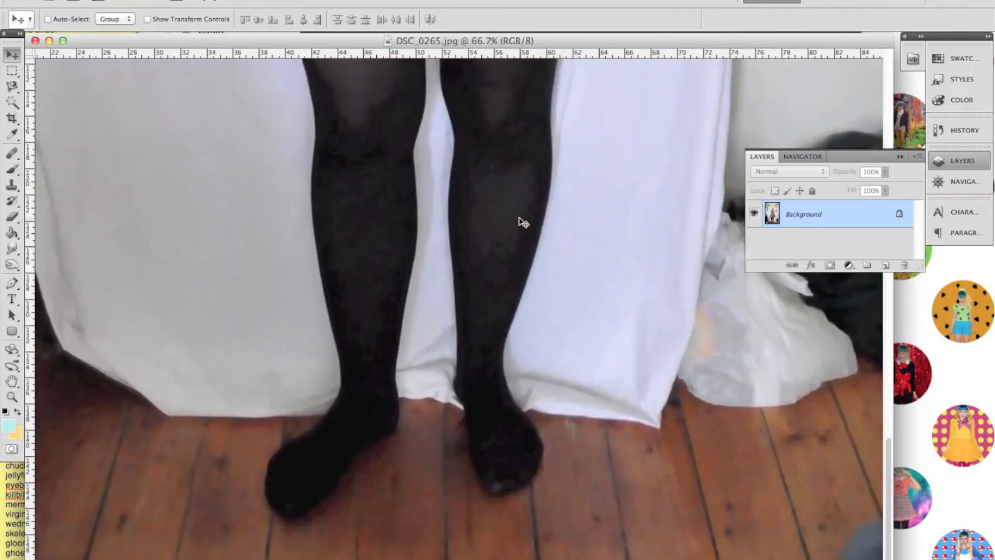
key("super+equal")
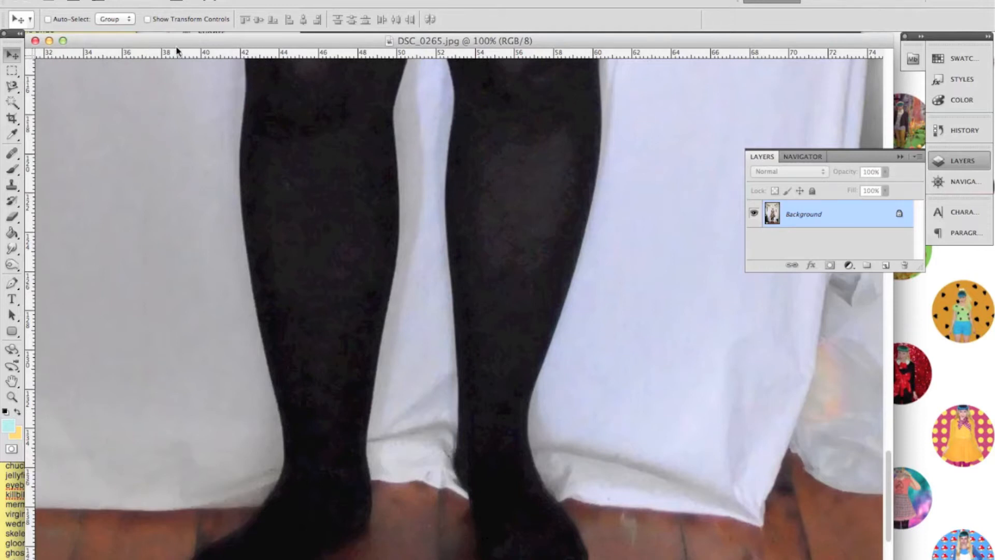
left_click(13, 87)
left_click(11, 88)
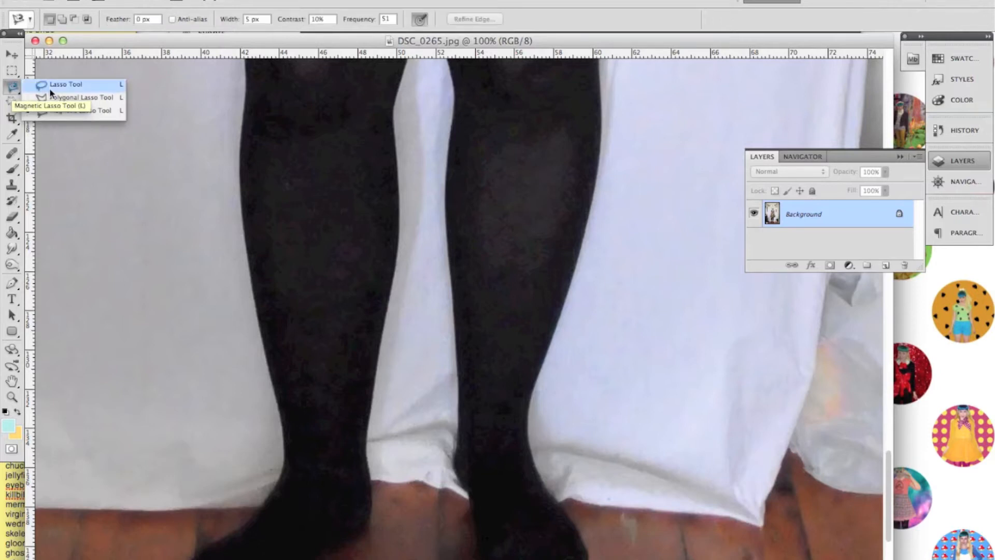
left_click(52, 89)
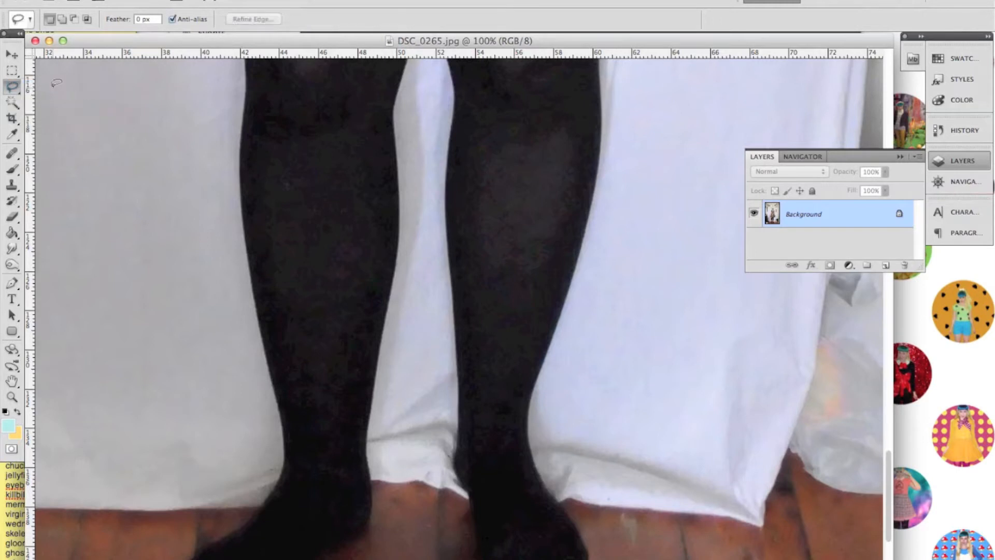
left_click(12, 89)
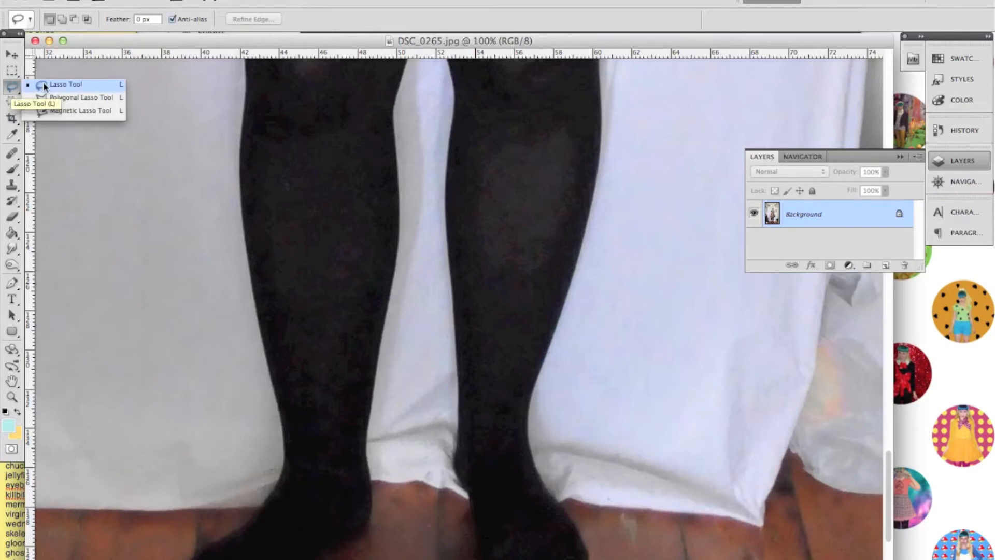
left_click(71, 115)
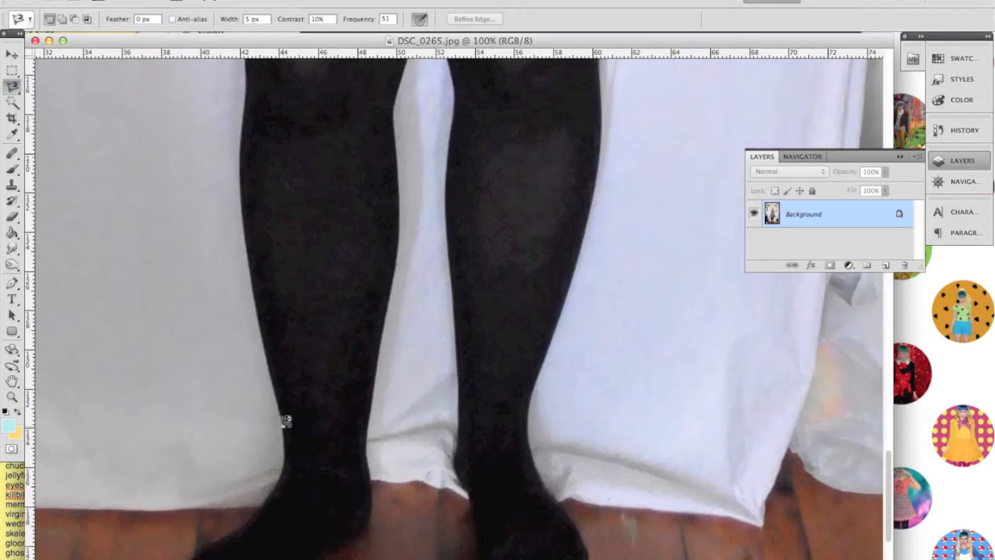
left_click(284, 424)
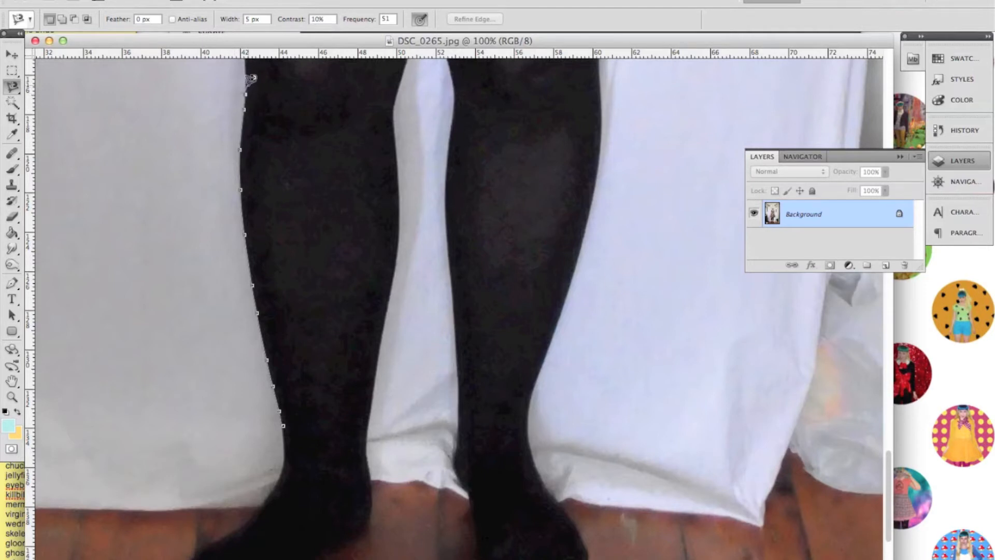
left_click(245, 72)
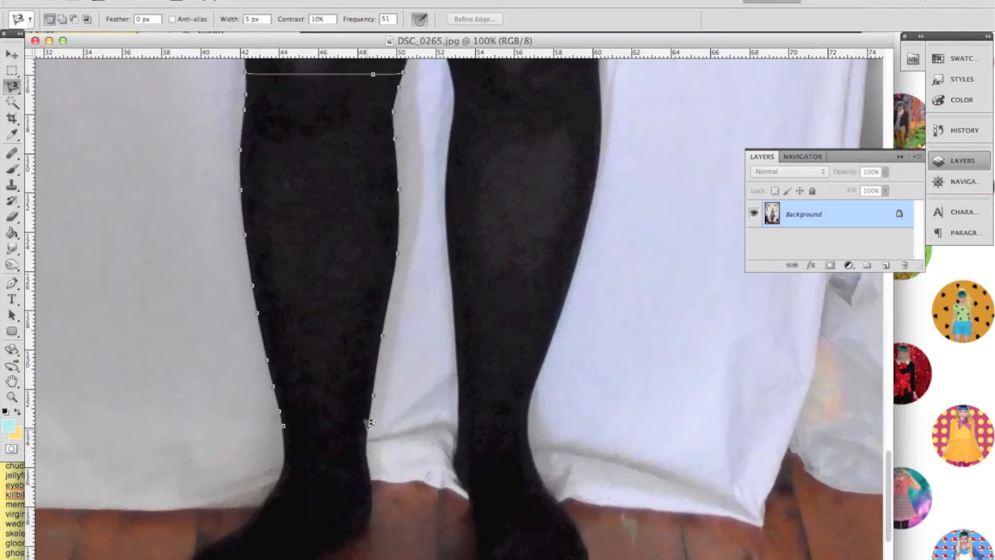
double_click(369, 422)
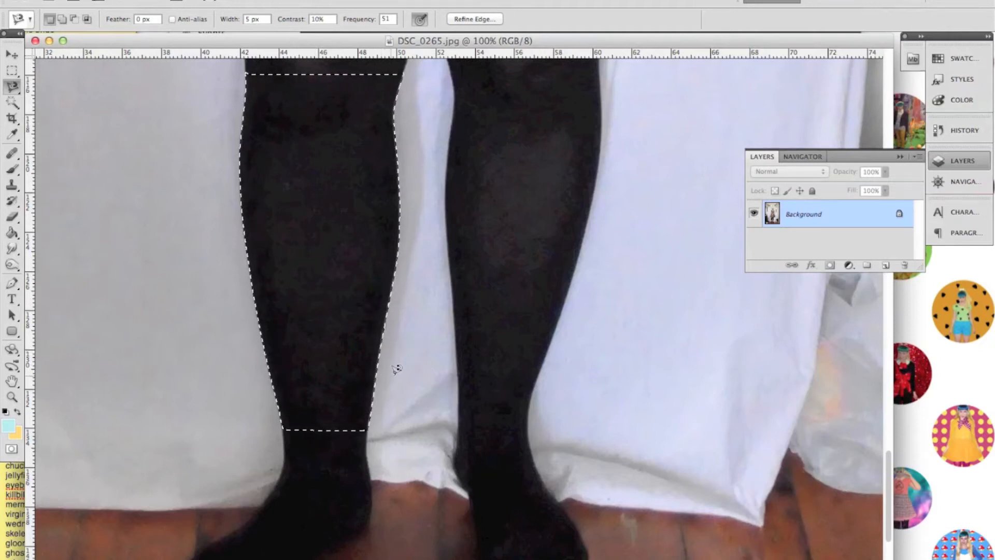
Step: Add the other lower leg to the selection and subtract the background sliver beside its outer calf with the Magnetic Lasso
key("shift")
left_click(460, 417, "shift")
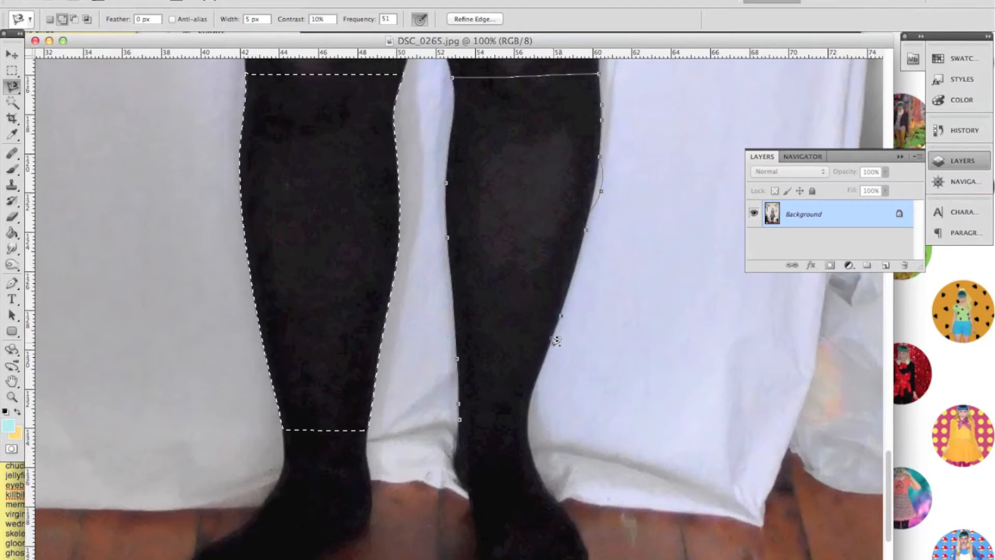
left_click(526, 413)
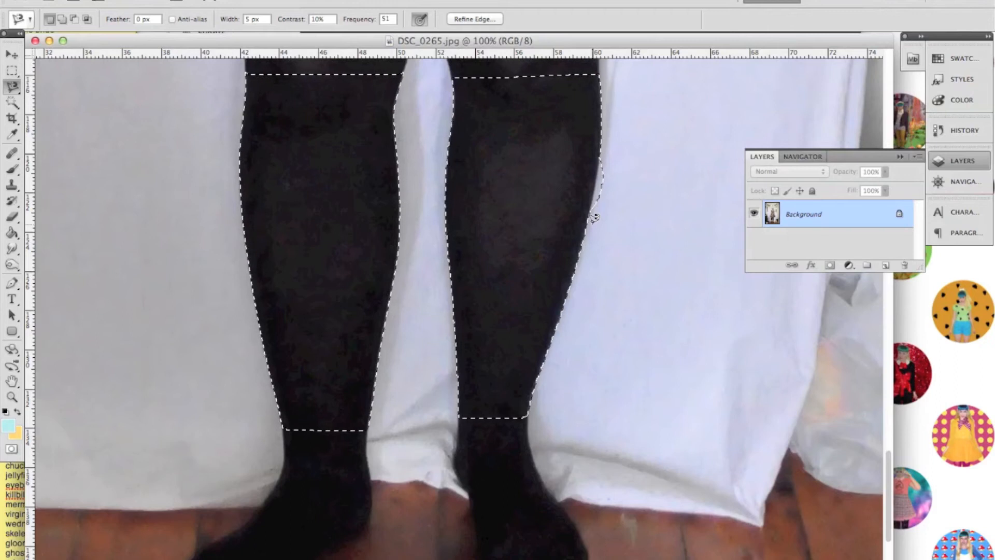
key("alt")
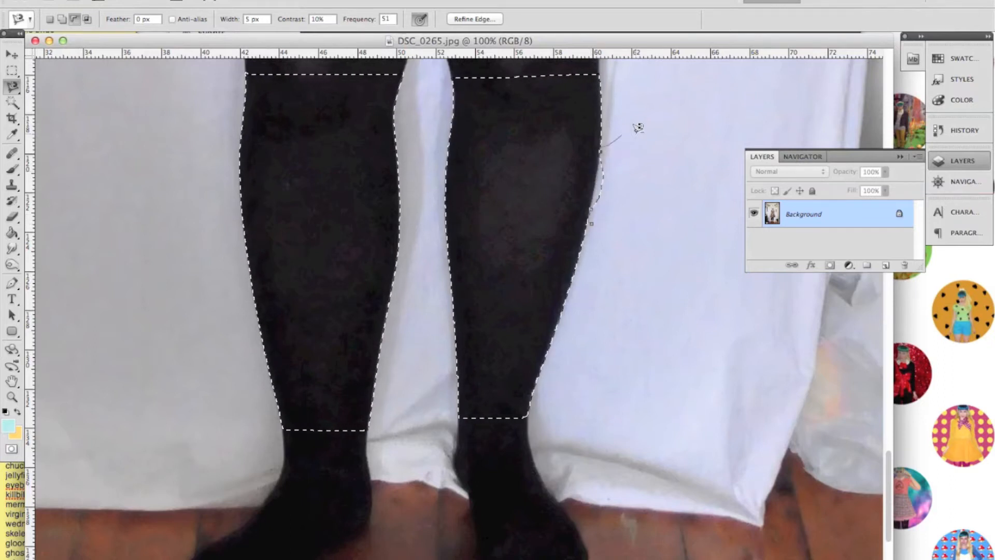
double_click(636, 214)
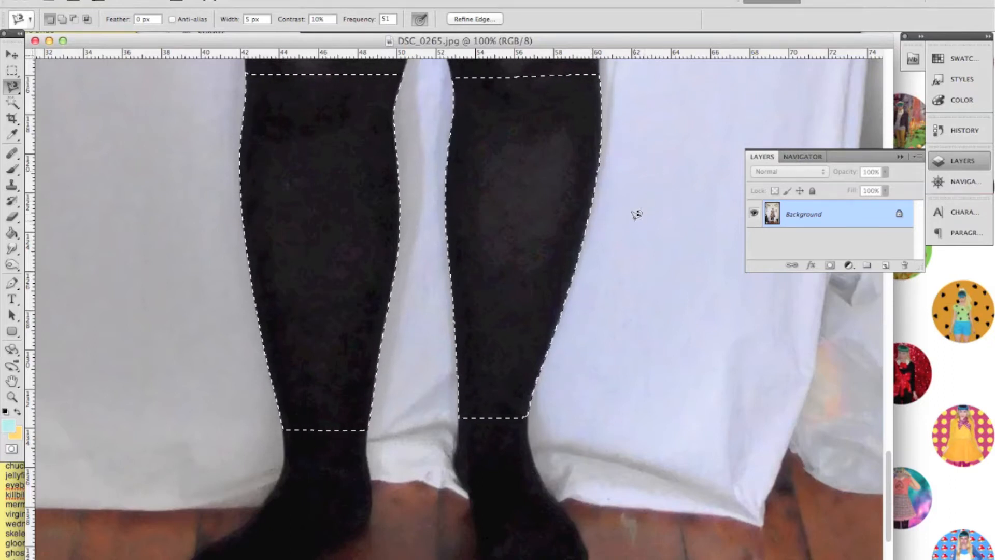
Step: Add the dress's hem corner below the hand on the photo's left to the selection with the Magnetic Lasso
scroll(636, 214, "up", 10)
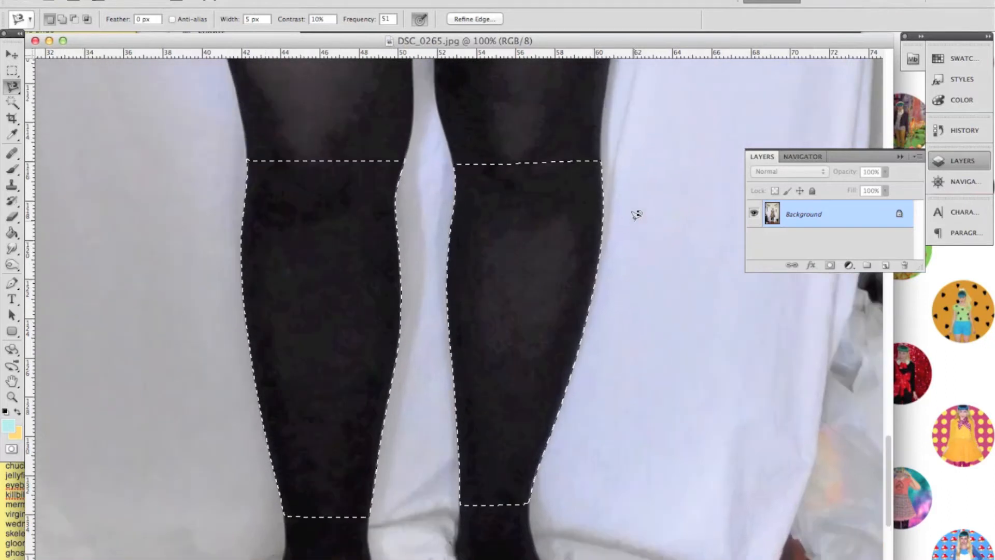
scroll(638, 217, "up", 5)
scroll(637, 217, "left", 2)
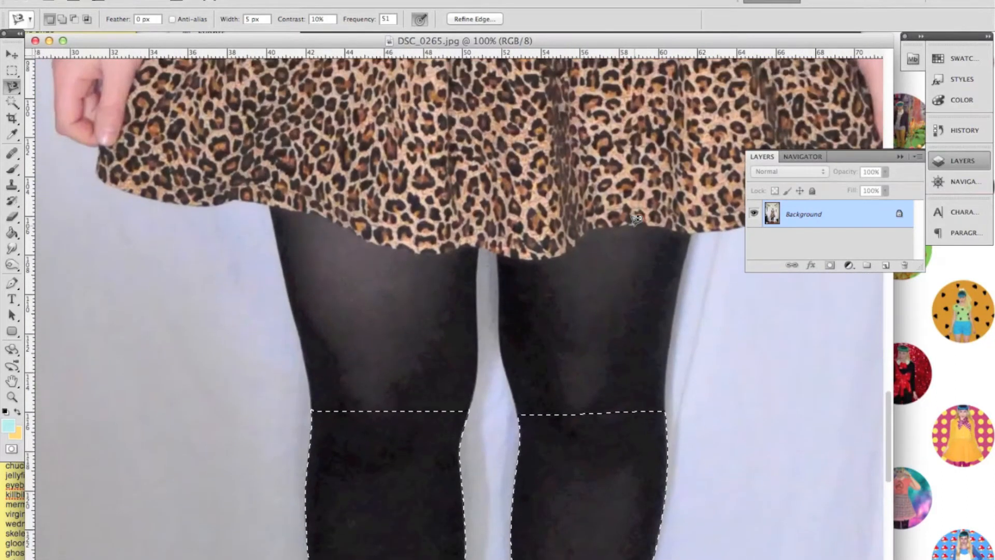
scroll(381, 187, "up", 2)
scroll(381, 187, "left", 1)
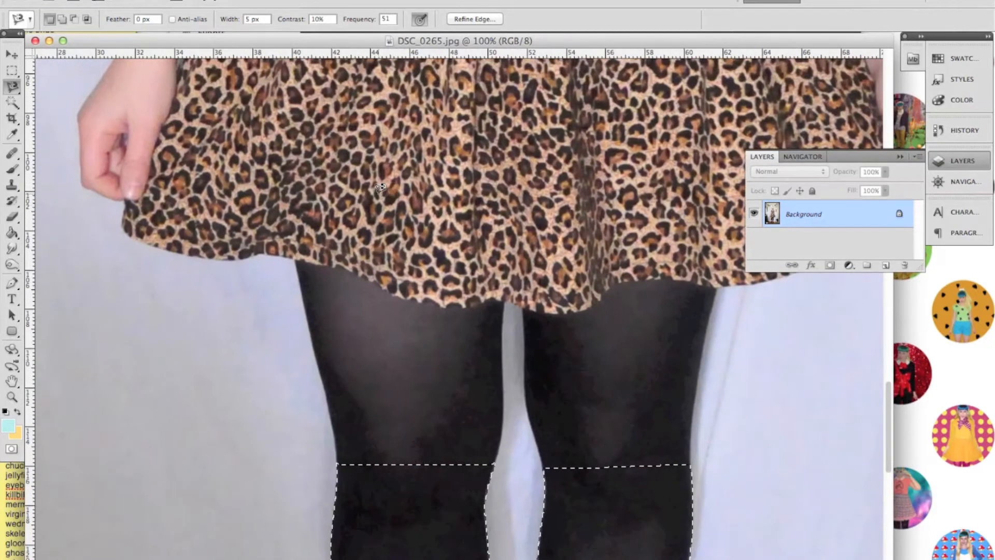
key("super+plus")
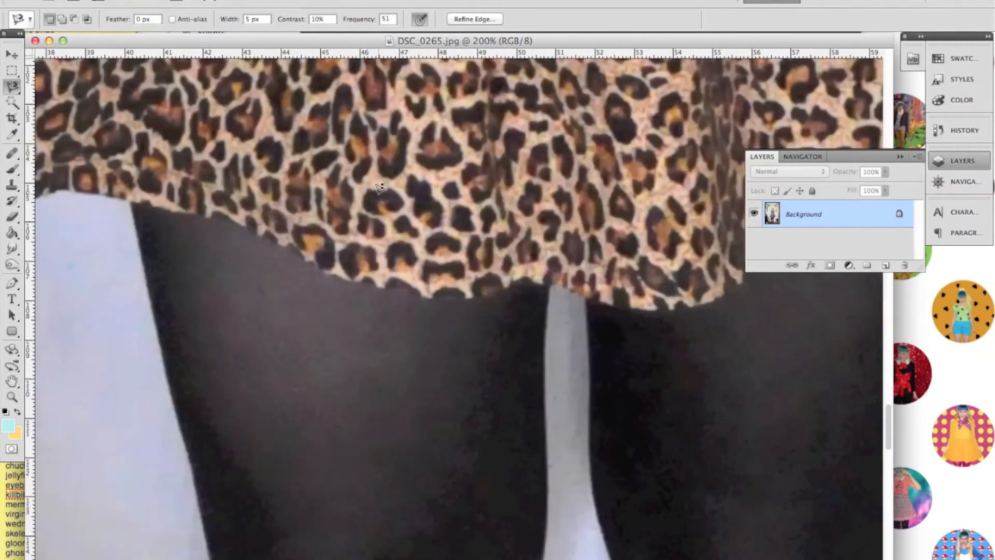
scroll(399, 188, "up", 3)
scroll(399, 188, "left", 8)
scroll(399, 188, "left", 6)
scroll(399, 188, "up", 1)
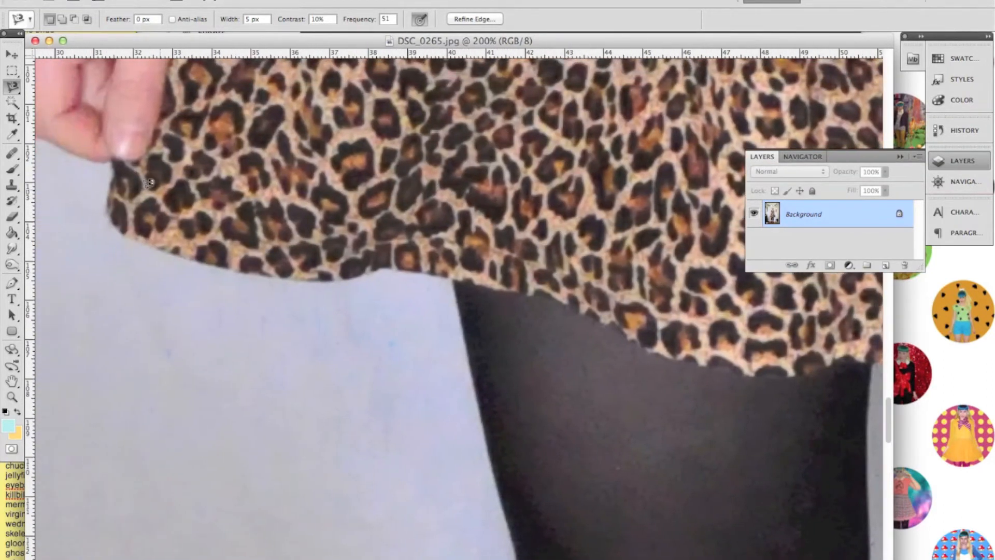
left_click(107, 202, "shift")
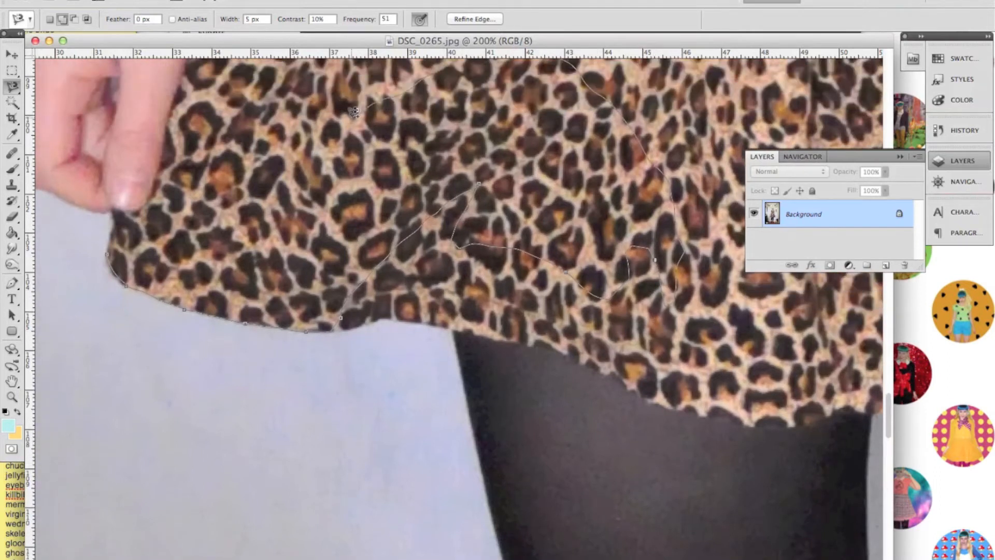
left_click(110, 254)
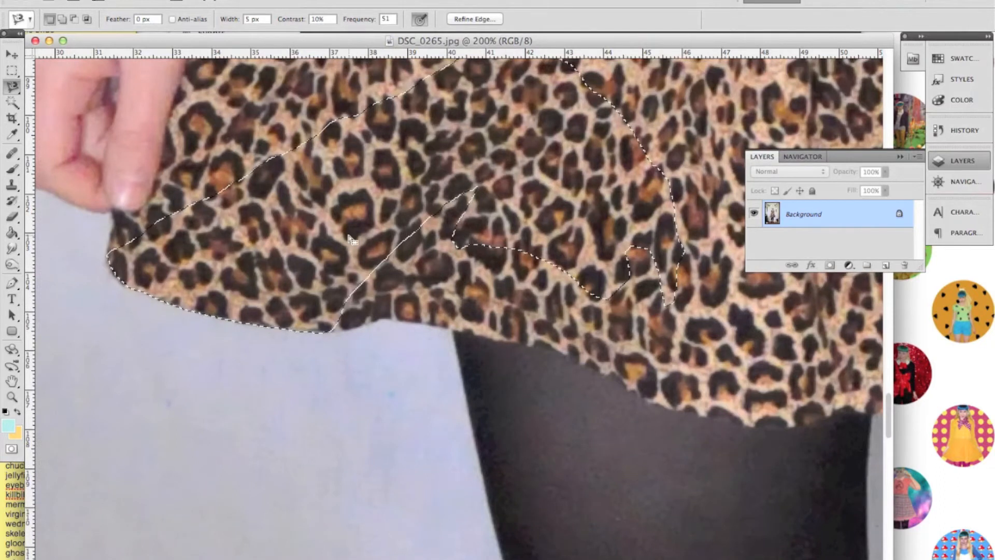
Step: Extend the selection freehand along the dress hem with the Lasso tool and subtract the excess background below the hem
left_click(9, 91)
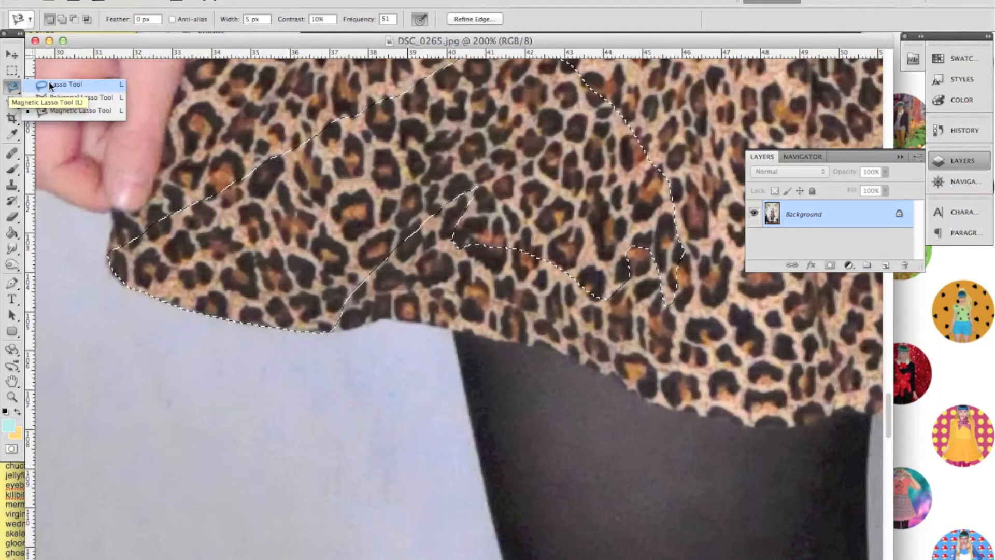
left_click(49, 84)
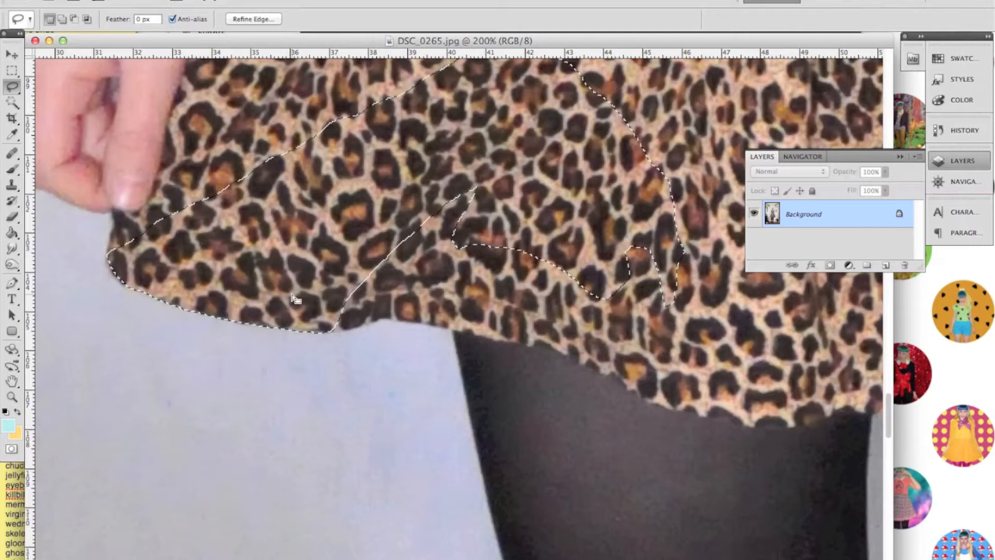
key("shift")
mouse_move(379, 316)
left_mouse_down()
mouse_move(474, 330)
mouse_move(551, 290)
mouse_move(516, 120)
mouse_move(397, 158)
mouse_move(307, 222)
mouse_move(290, 259)
left_mouse_up()
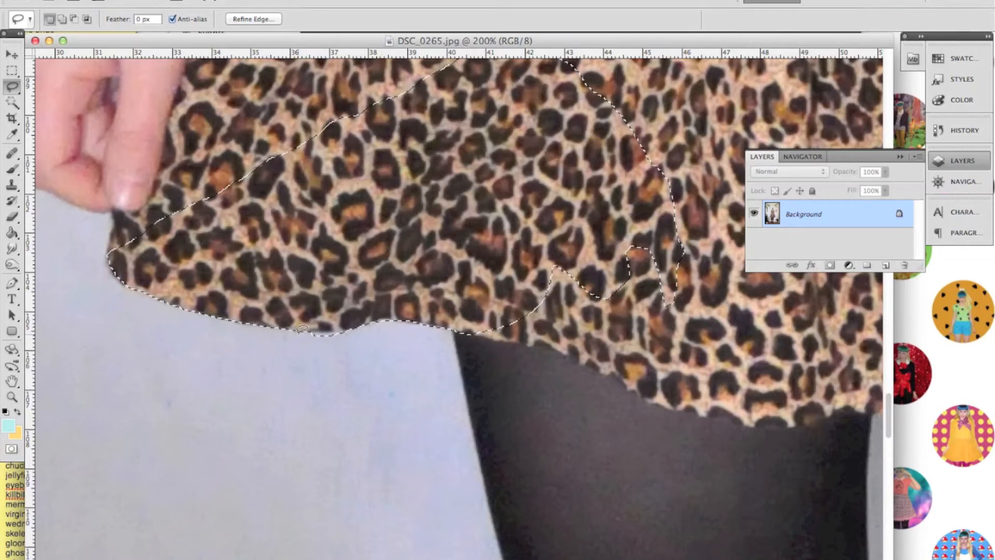
key("alt")
left_click_drag(359, 347, 306, 332)
Step: Clear the whole selection and undo the deselection
left_click(153, 374)
key("super+0")
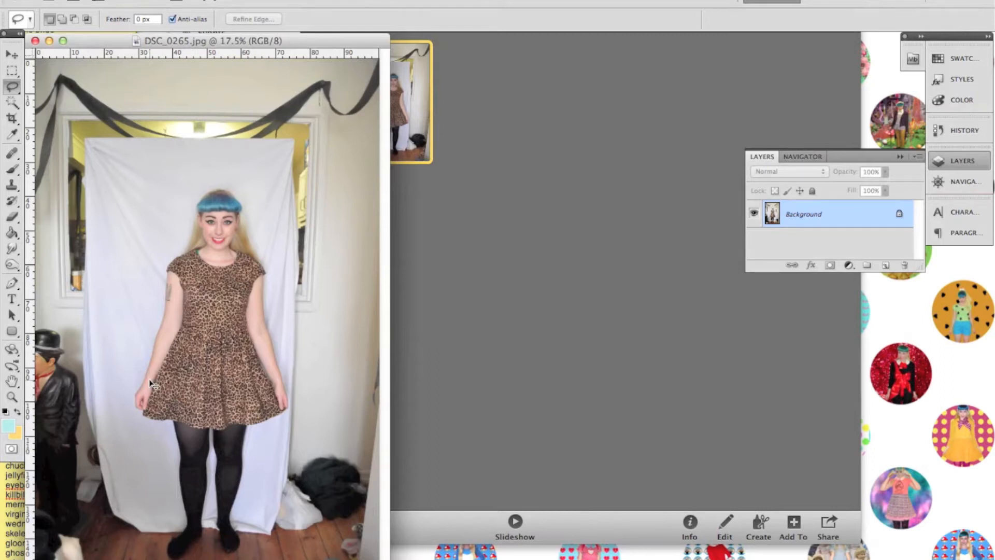
key("super+z")
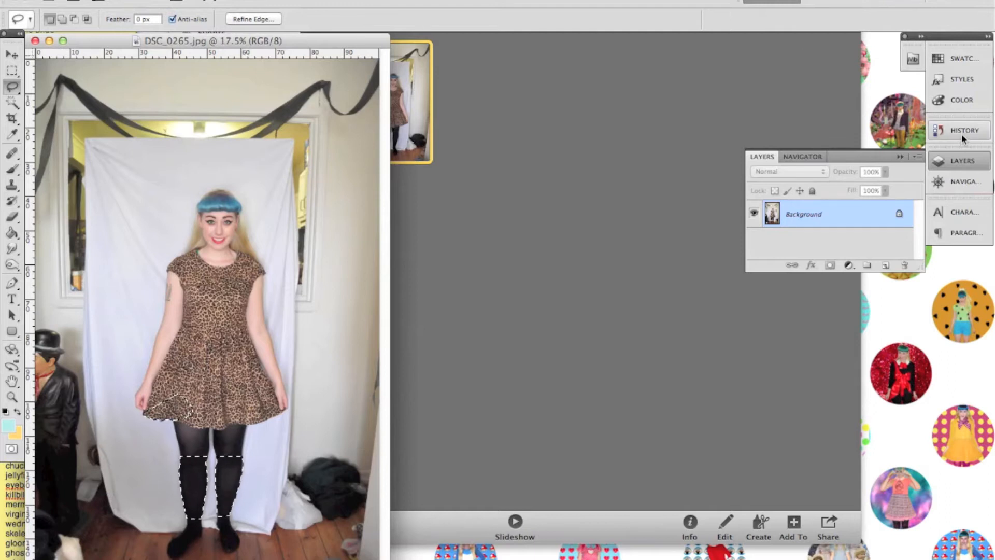
Step: Step back through the history to the third-last selection state before the final Lasso and return to the latest Lasso state
left_click(961, 134)
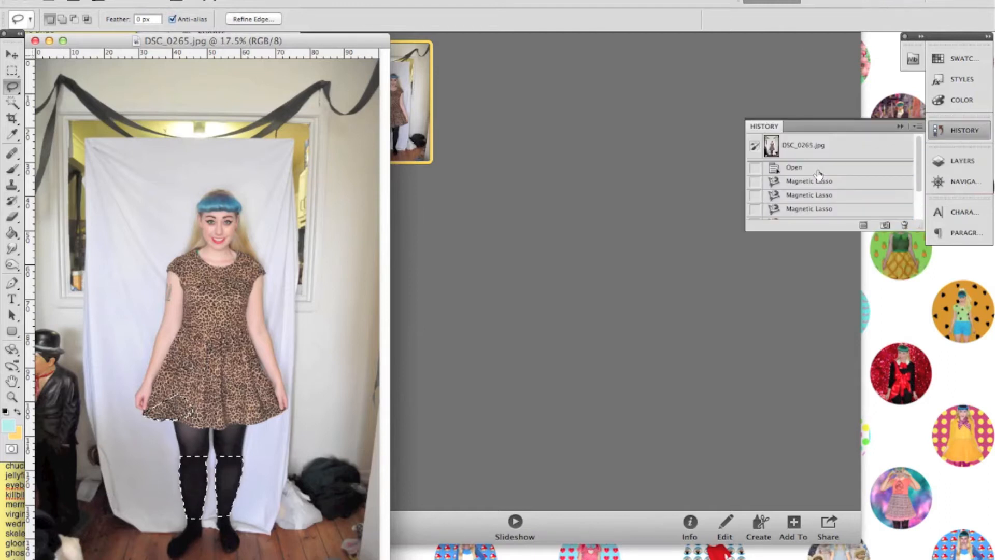
scroll(819, 173, "down", 3)
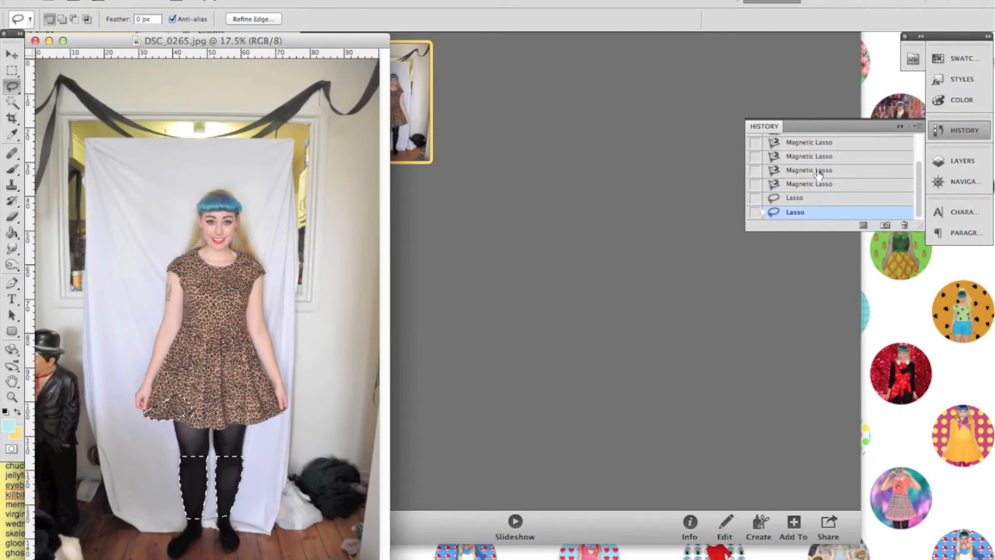
left_click(788, 199)
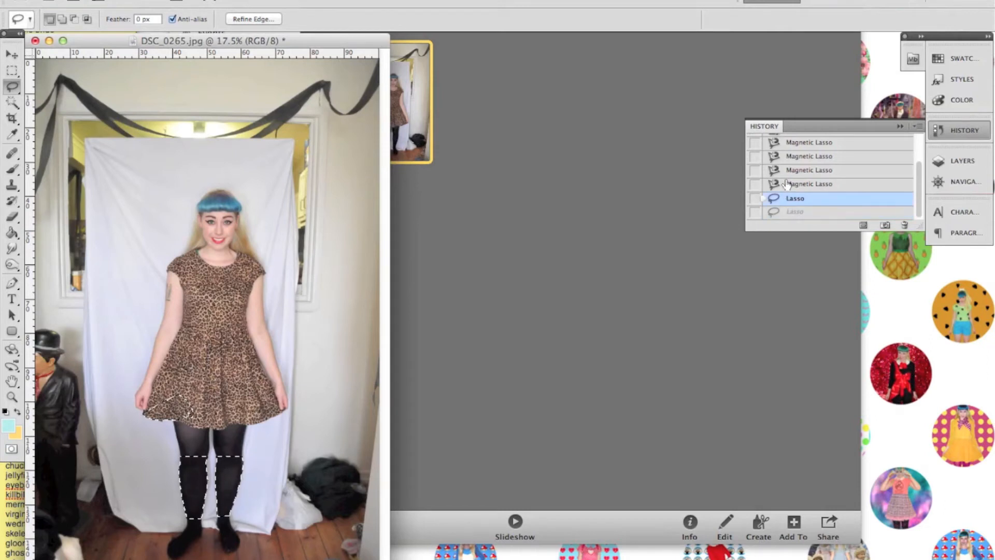
left_click(788, 184)
left_click(795, 172)
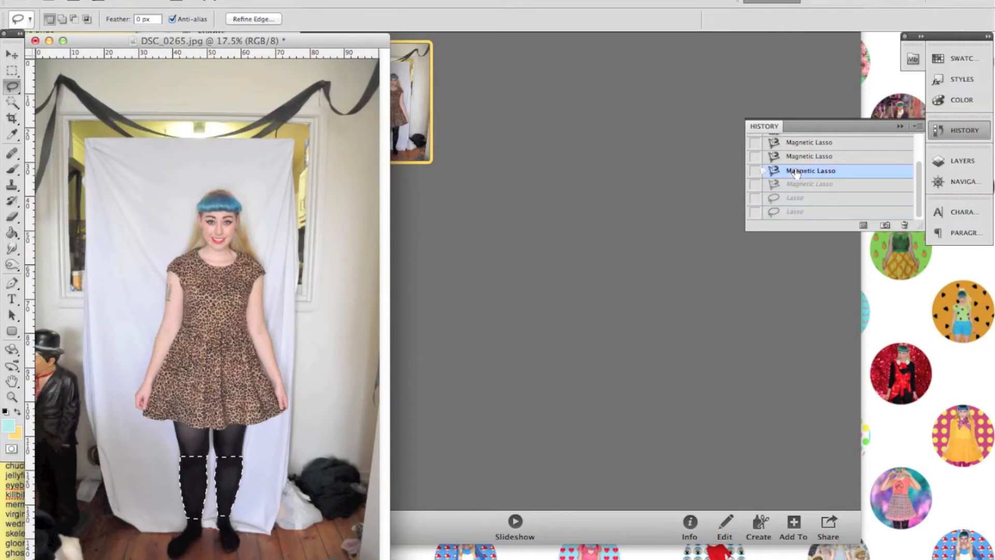
left_click(793, 213)
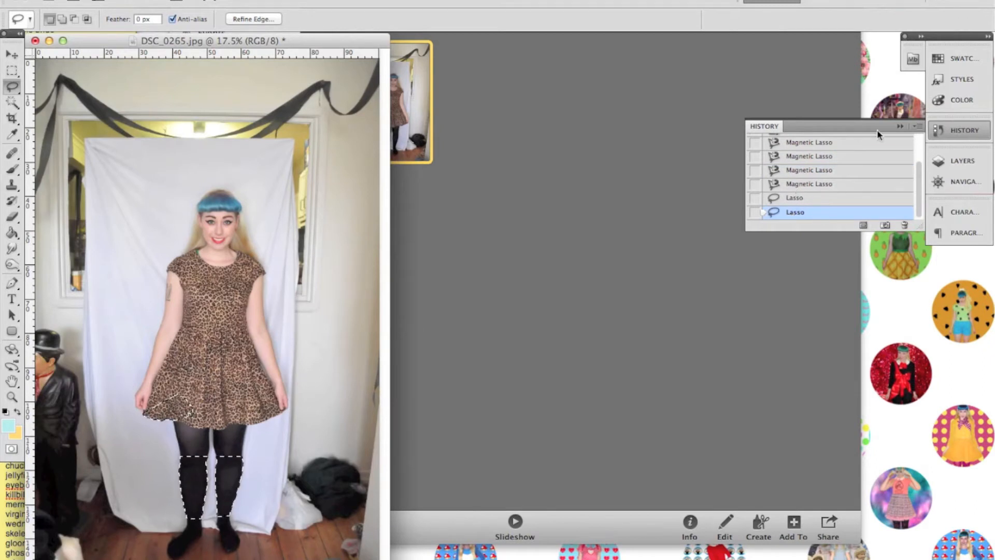
left_click(899, 128)
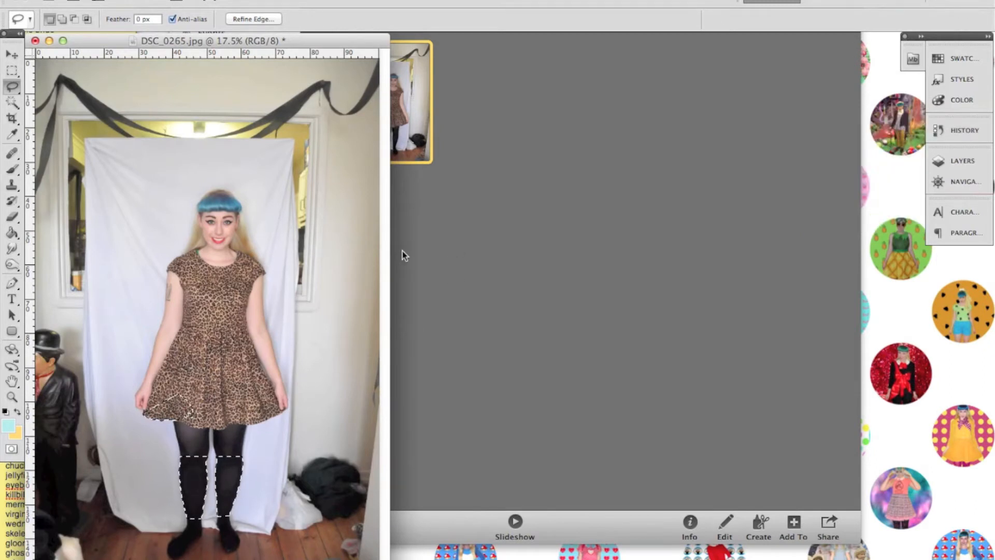
Step: Add the head and long hair to the selection with a loose freehand Lasso outline, closing it across the chest of the dress
key("super+equal")
key("super+equal")
key("super+equal")
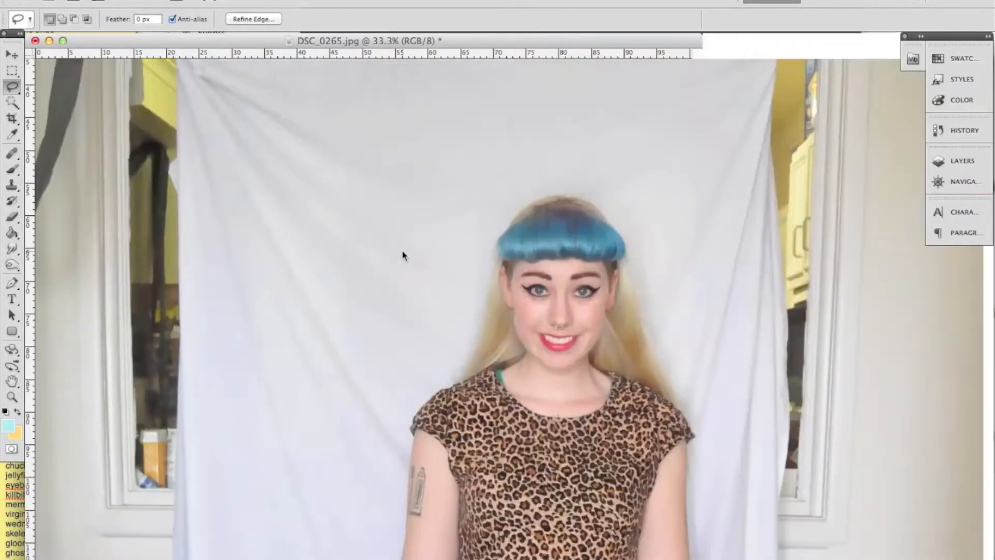
key("super+equal")
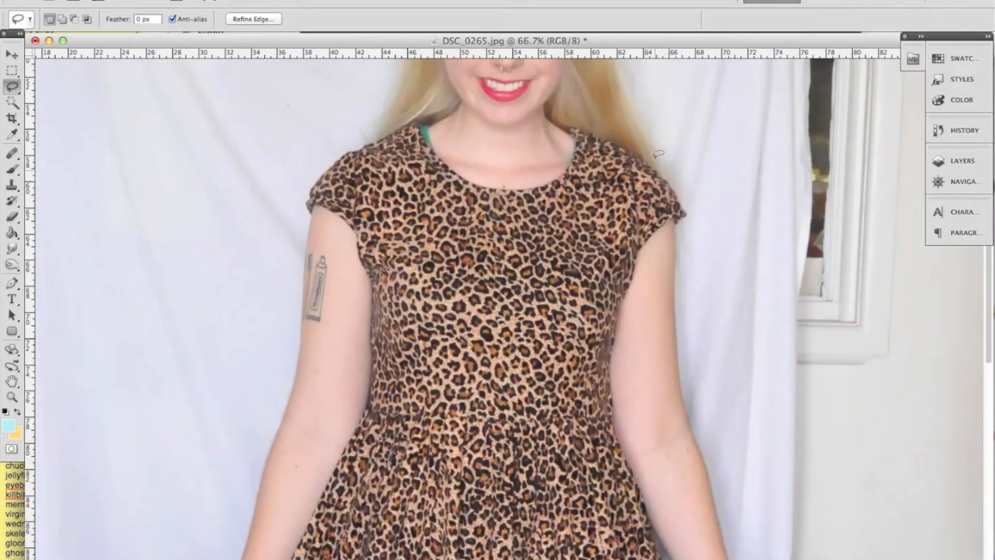
scroll(657, 154, "down", 10)
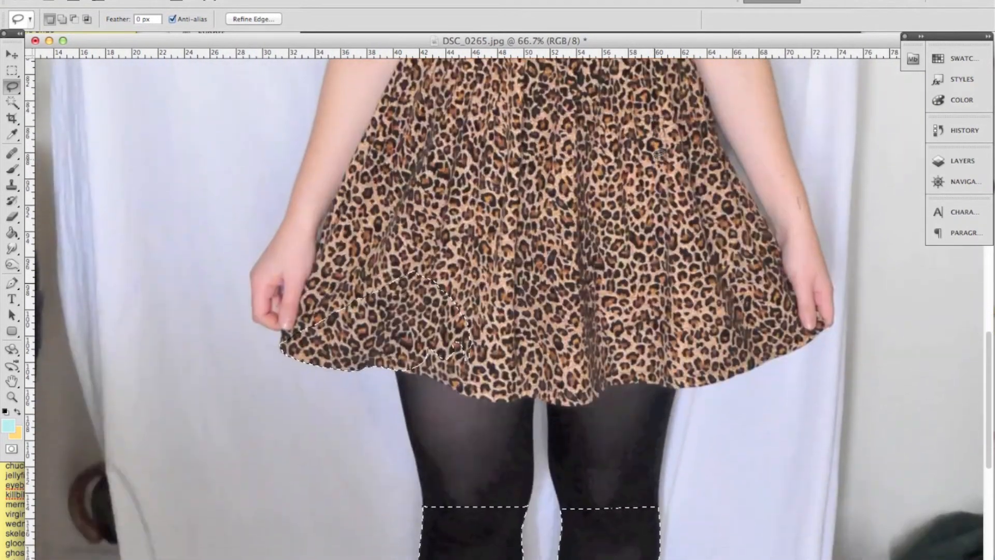
scroll(546, 281, "up", 8)
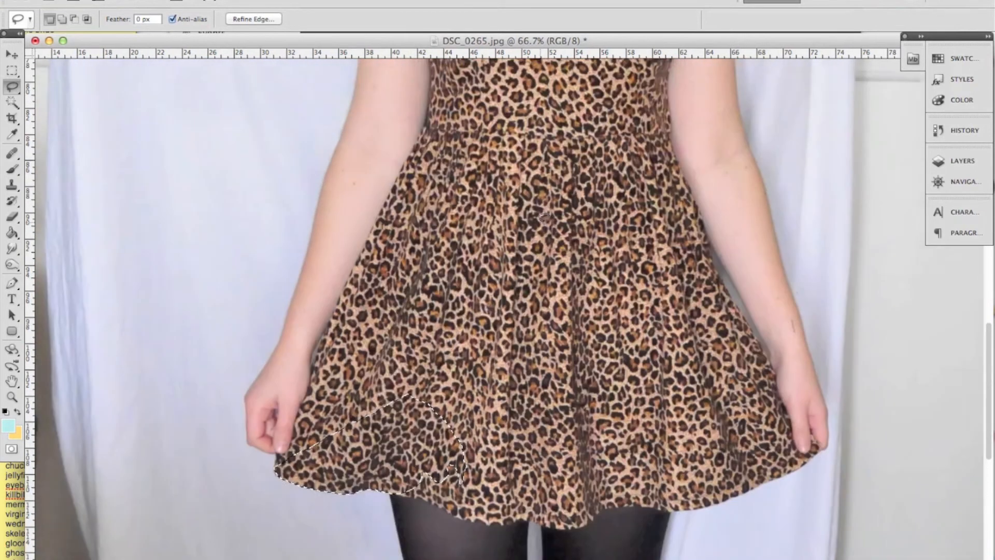
scroll(543, 217, "up", 15)
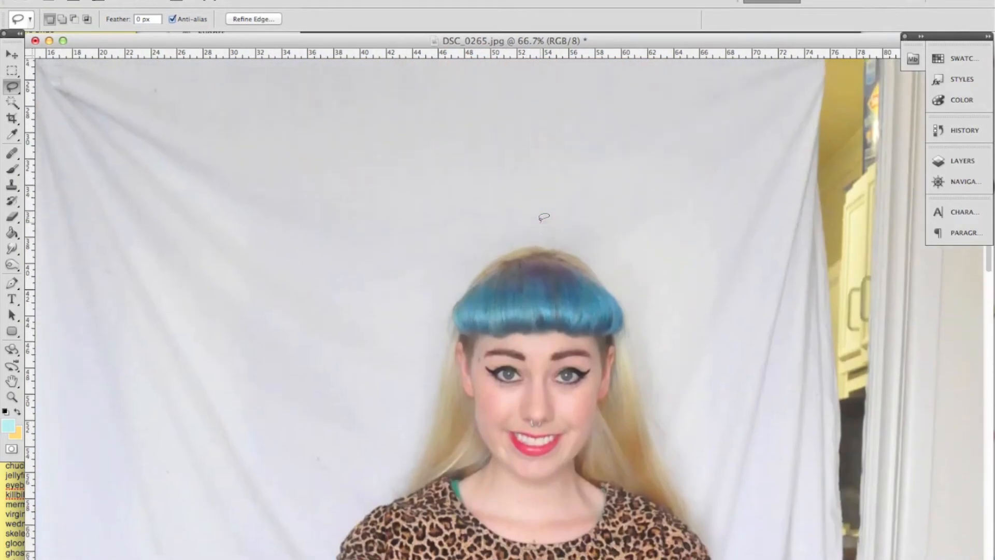
scroll(543, 216, "down", 8)
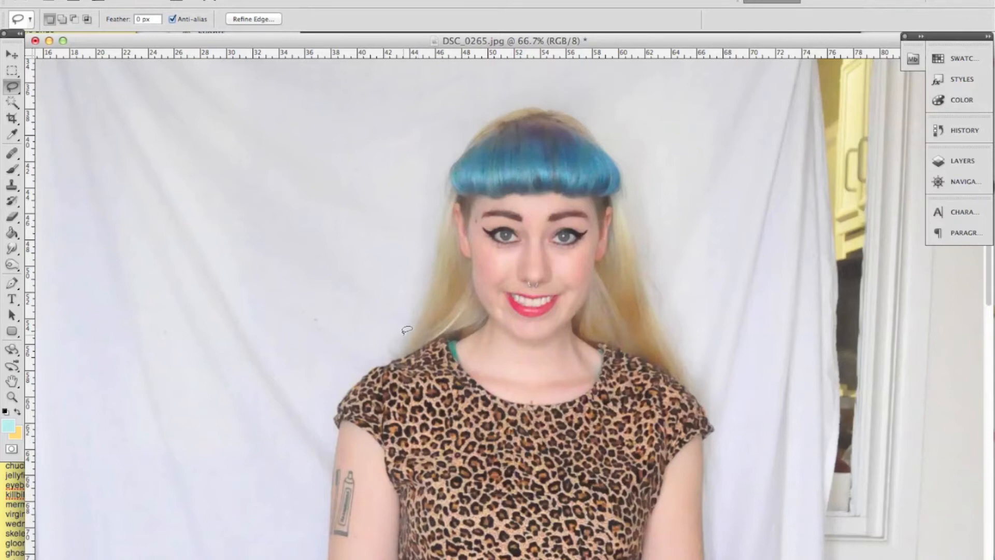
key("shift")
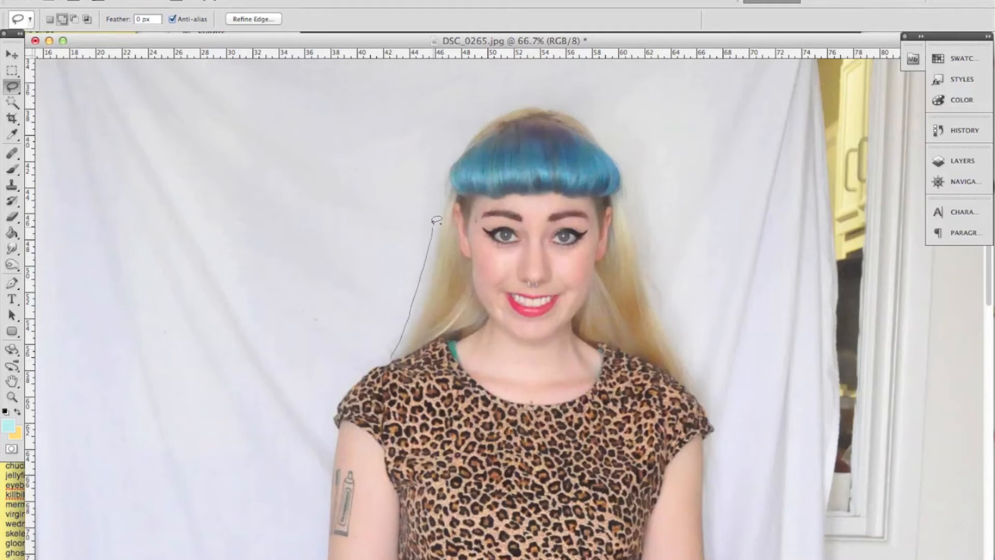
left_click_drag(433, 223, 444, 172)
mouse_move(496, 110)
left_mouse_down()
mouse_move(548, 96)
mouse_move(589, 115)
mouse_move(623, 163)
mouse_move(629, 194)
left_mouse_up()
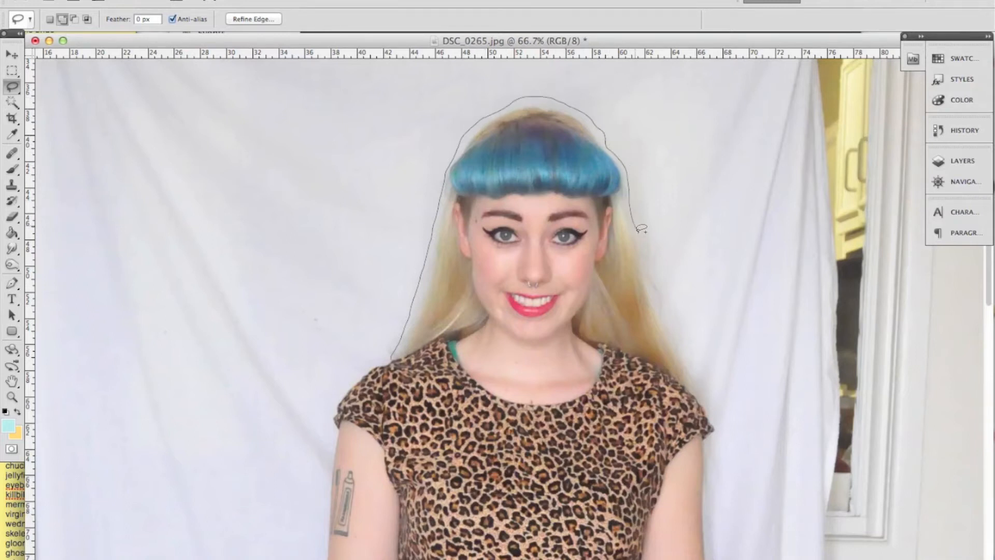
left_click_drag(647, 255, 677, 352)
mouse_move(694, 388)
left_mouse_down()
mouse_move(632, 427)
mouse_move(520, 431)
left_mouse_up()
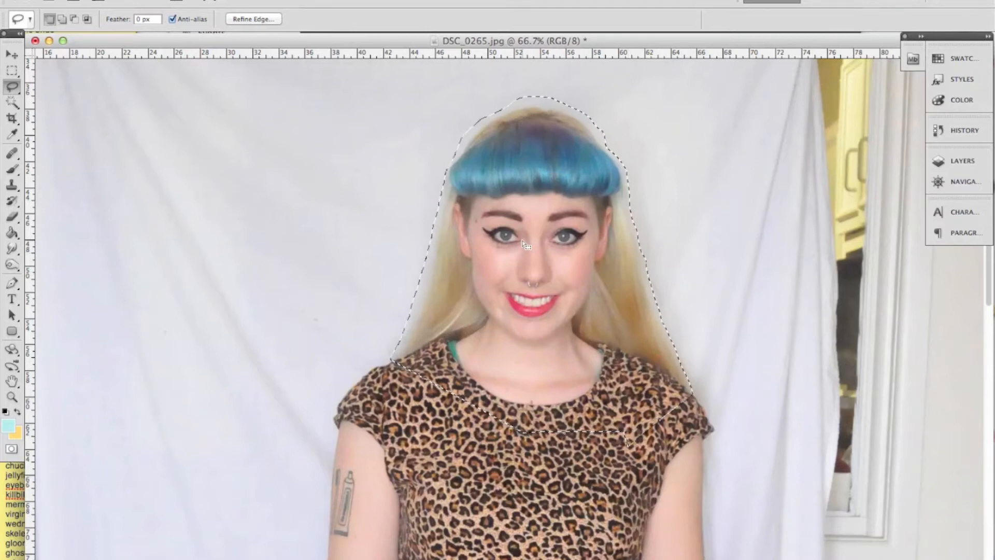
Step: Add the ankle and foot on the photo's left to the selection by tracing the sock with the Magnetic Lasso
key("super+equal")
key("super+equal")
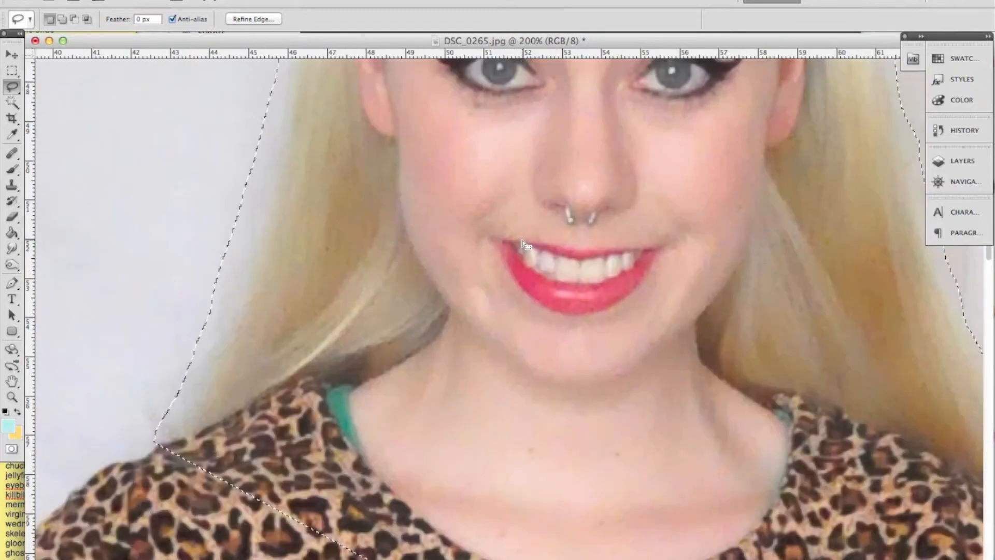
key("super+0")
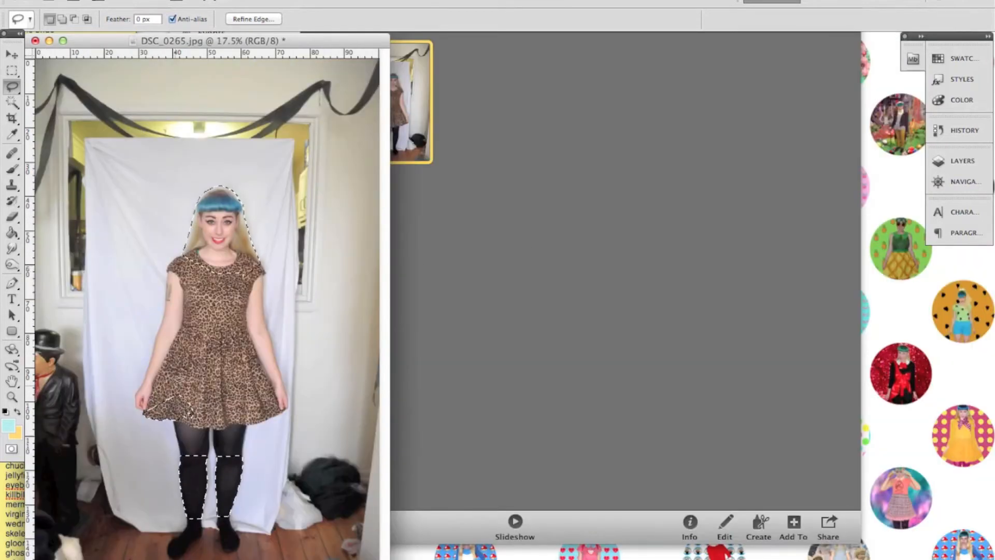
key("super+equal")
key("super+equal")
key("super+equal")
key("super+equal")
key("super+equal")
key("super+equal")
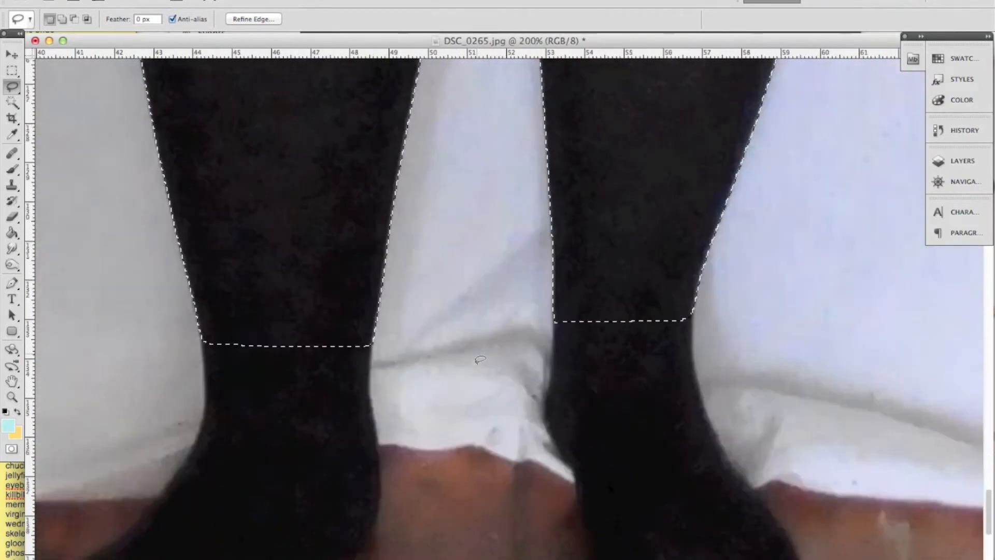
scroll(480, 360, "down", 5)
scroll(480, 359, "left", 4)
key("shift+l")
key("shift+l")
left_click(409, 95, "shift")
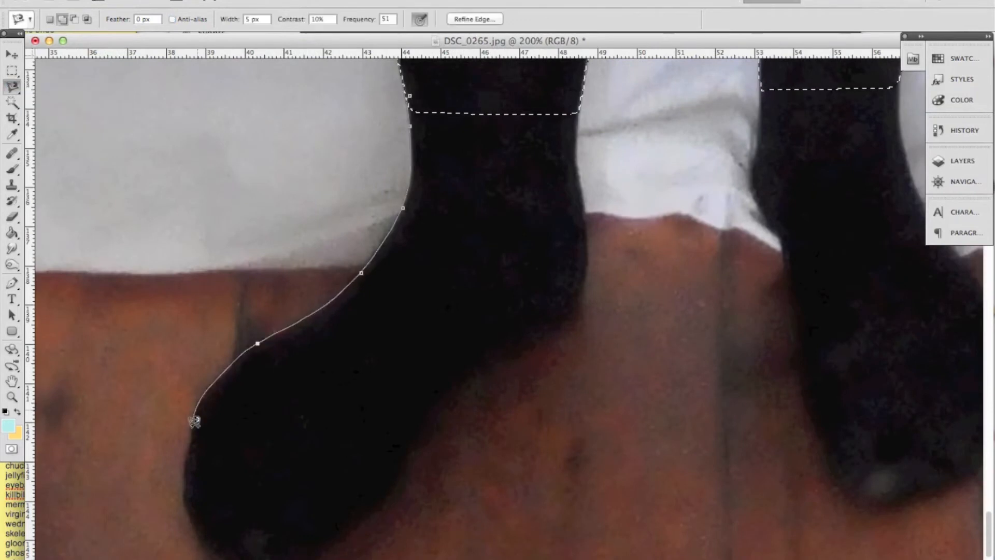
double_click(579, 114)
Step: Trace the ankle and foot on the photo's right with the Magnetic Lasso to add them to the selection
scroll(578, 114, "right", 3)
left_click(626, 85)
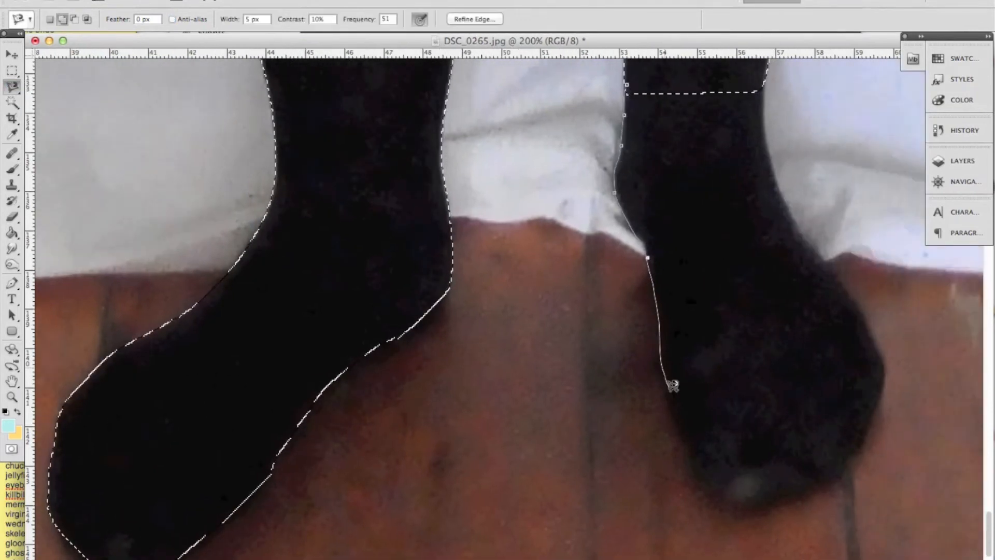
double_click(699, 110)
Step: Add both legs from the knees up to the dress hem to the selection with the Magnetic Lasso, leaving out the gap between them
key("super+minus")
scroll(700, 110, "up", 8)
key("super+equal")
left_click(274, 432)
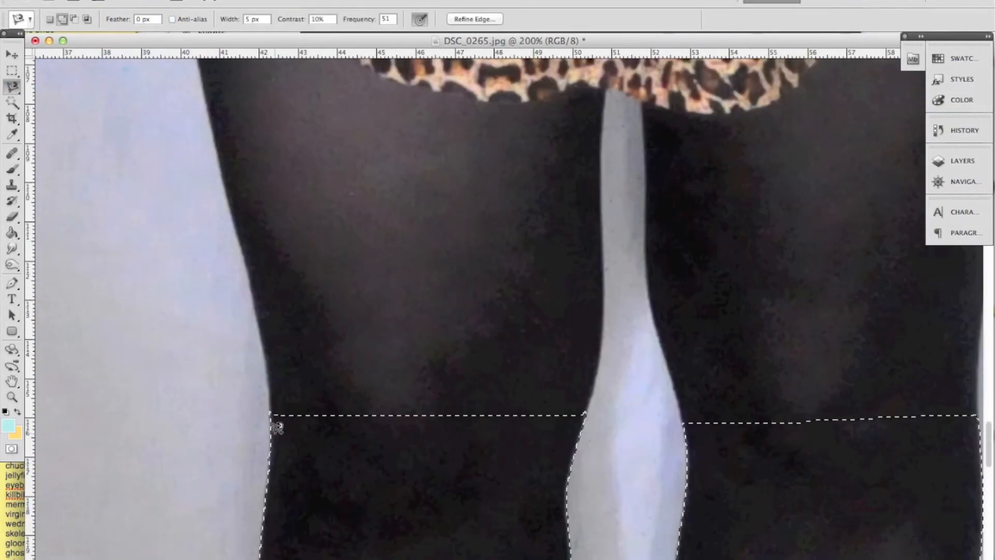
double_click(583, 430)
left_click(694, 452)
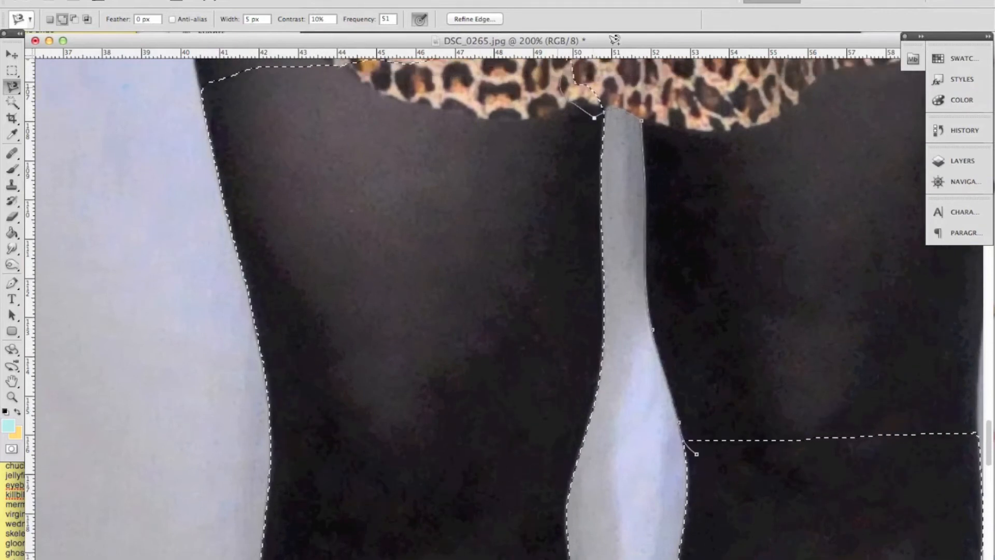
scroll(741, 134, "right", 3)
double_click(754, 456)
Step: Add the dress hem and the hand on the photo's right to the selection, tracing from the leg up to the wrist
scroll(410, 453, "up", 6)
scroll(410, 452, "right", 8)
left_click(409, 452)
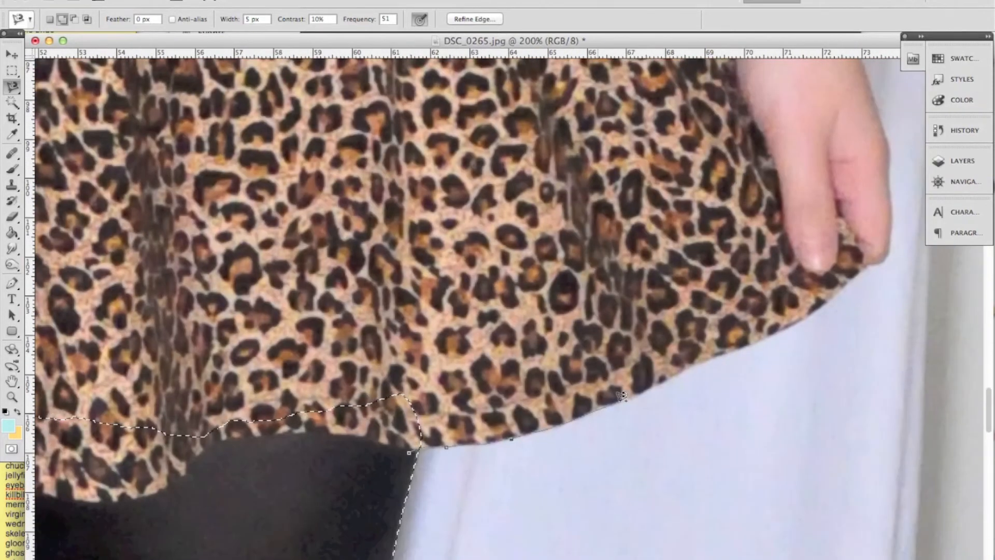
double_click(864, 72)
Step: Add the arm on the photo's right to the selection, tracing its outer edge from the wrist up to the sleeve
scroll(864, 73, "up", 6)
scroll(864, 72, "right", 4)
key("super+minus")
left_click(562, 372)
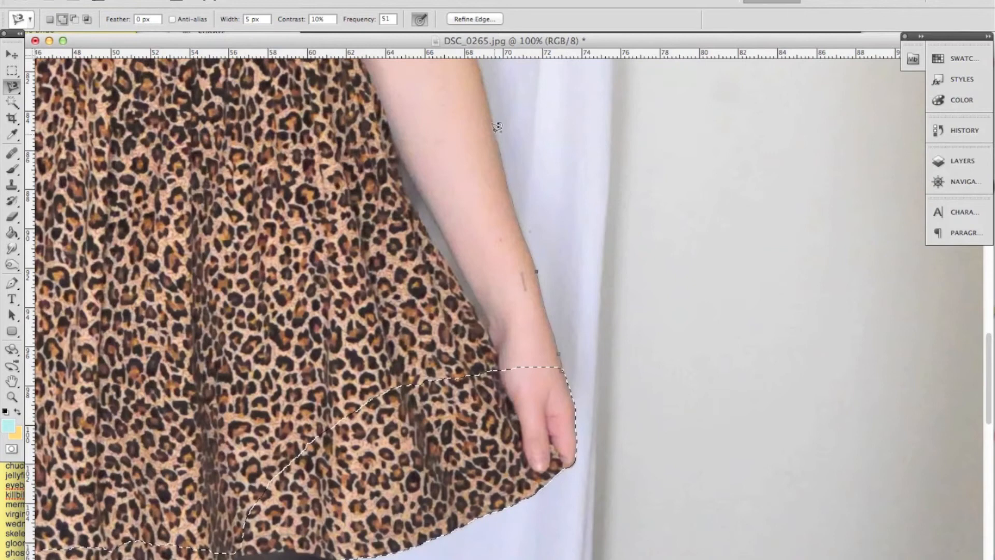
scroll(466, 68, "up", 2)
scroll(460, 61, "up", 7)
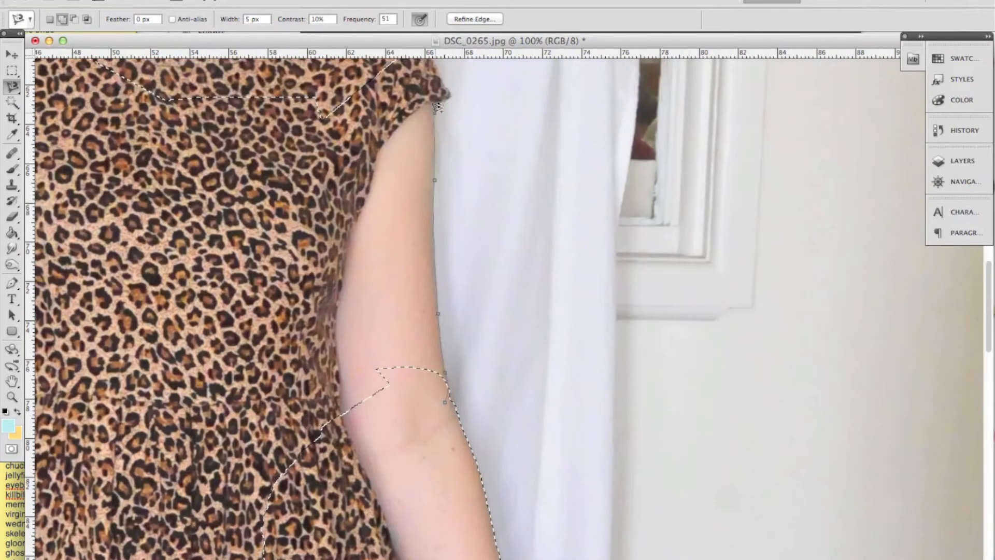
double_click(364, 466)
Step: Add the forearm and hand on the photo's left to the selection, tracing from the elbow down to the hem corner and closing across the dress
scroll(364, 466, "left", 8)
scroll(722, 473, "down", 8)
scroll(721, 473, "left", 5)
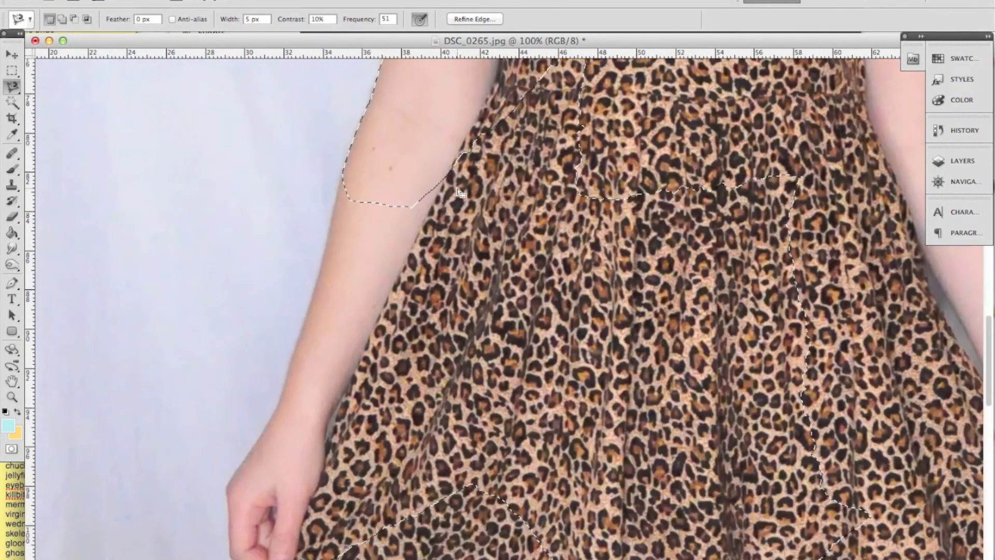
left_click(345, 171, "shift")
scroll(234, 554, "down", 6)
key("super+plus")
scroll(94, 243, "down", 2)
scroll(94, 244, "left", 2)
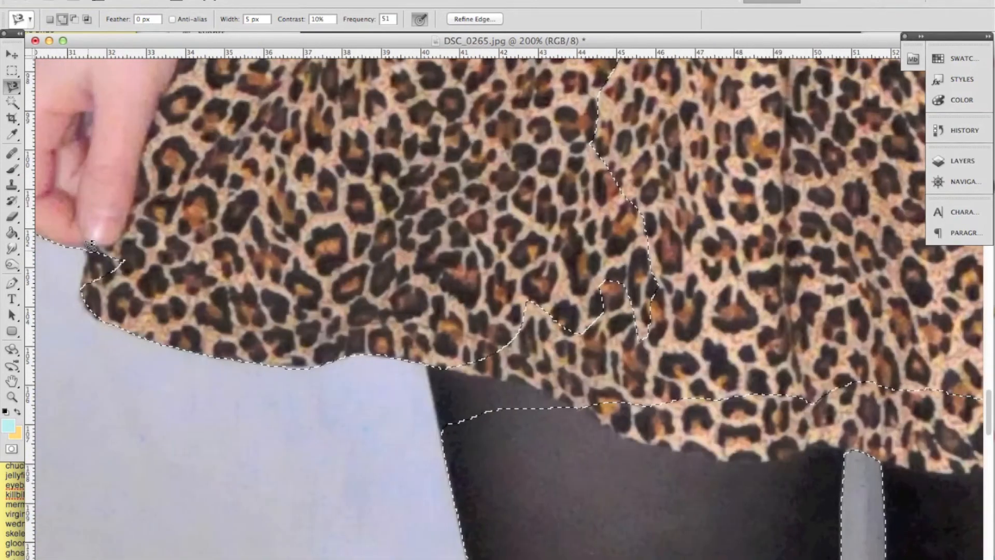
double_click(740, 161)
Step: Add the sleeve and shoulder on the photo's left to the selection with the Magnetic Lasso, joining the arm to the hair outline
scroll(740, 160, "right", 6)
scroll(740, 160, "up", 1)
key("super+minus")
key("super+minus")
key("super+minus")
key("super+minus")
key("super+minus")
key("super+minus")
key("super+plus")
key("super+plus")
key("super+plus")
key("super+plus")
key("super+plus")
key("super+plus")
scroll(251, 287, "up", 8)
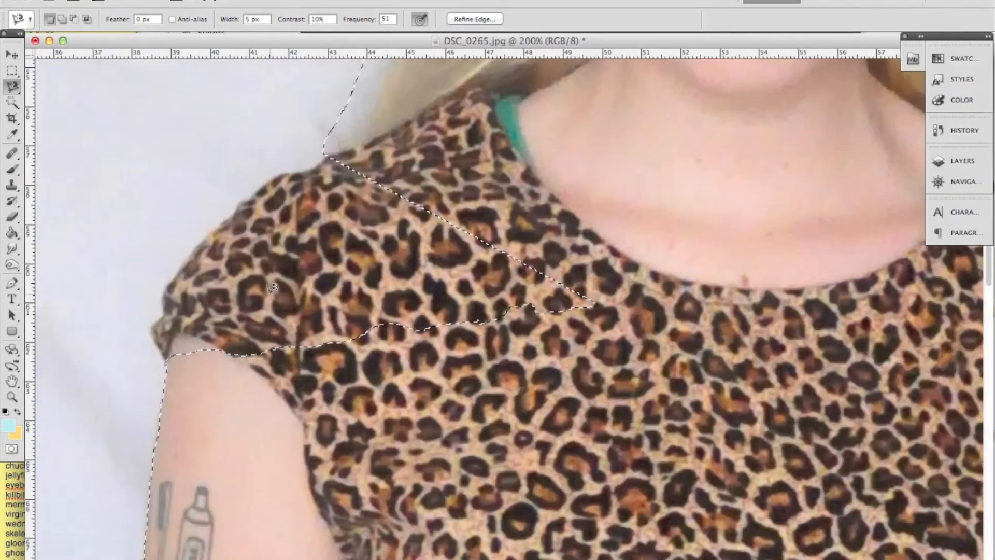
scroll(330, 369, "left", 5)
left_click(331, 369, "shift")
double_click(736, 442)
Step: Subtract the background gap between the dress and the forearm on the photo's right from the selection with the Magnetic Lasso
scroll(731, 280, "right", 10)
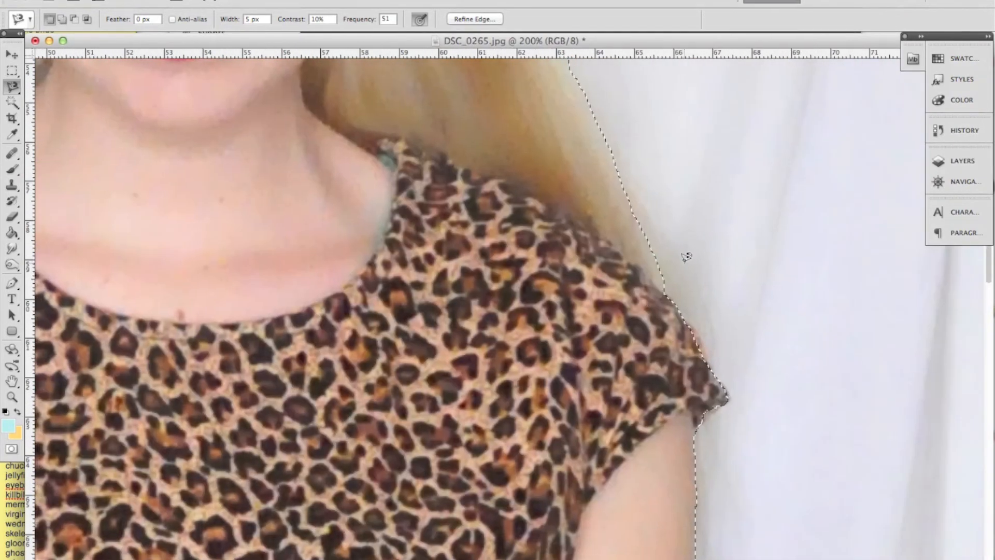
scroll(686, 255, "down", 10)
key("super+0")
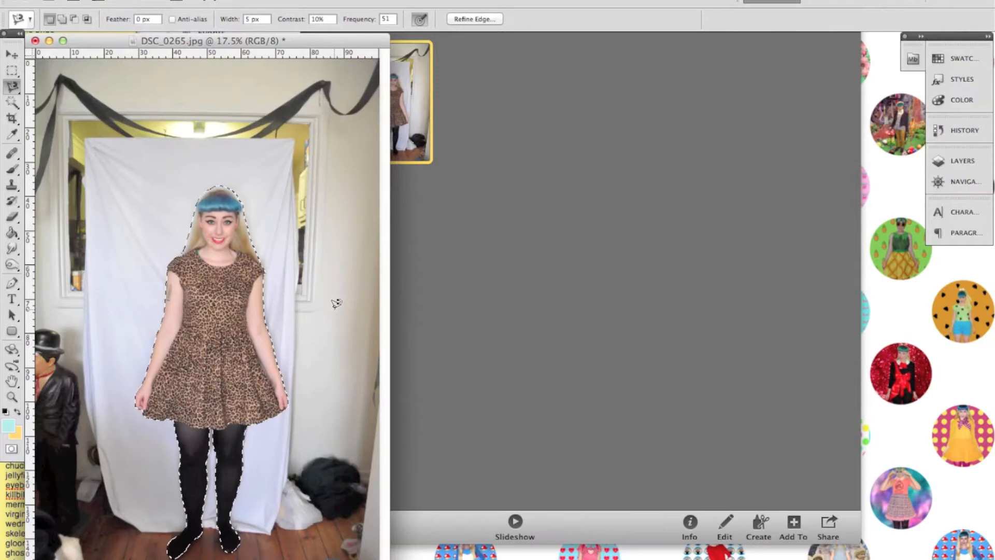
key("super+equal")
key("super+equal")
key("super+equal")
key("super+equal")
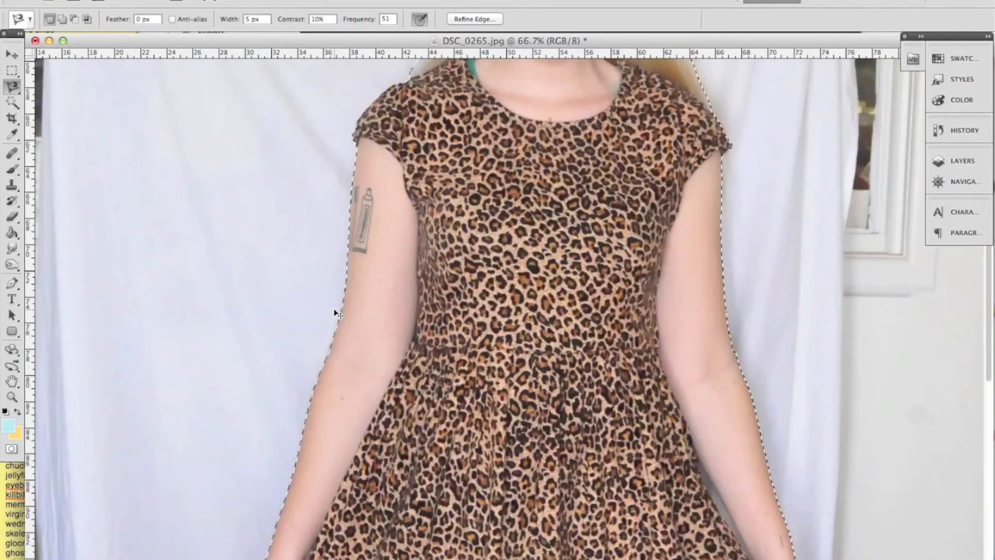
key("super+equal")
scroll(559, 280, "down", 2)
scroll(559, 280, "right", 2)
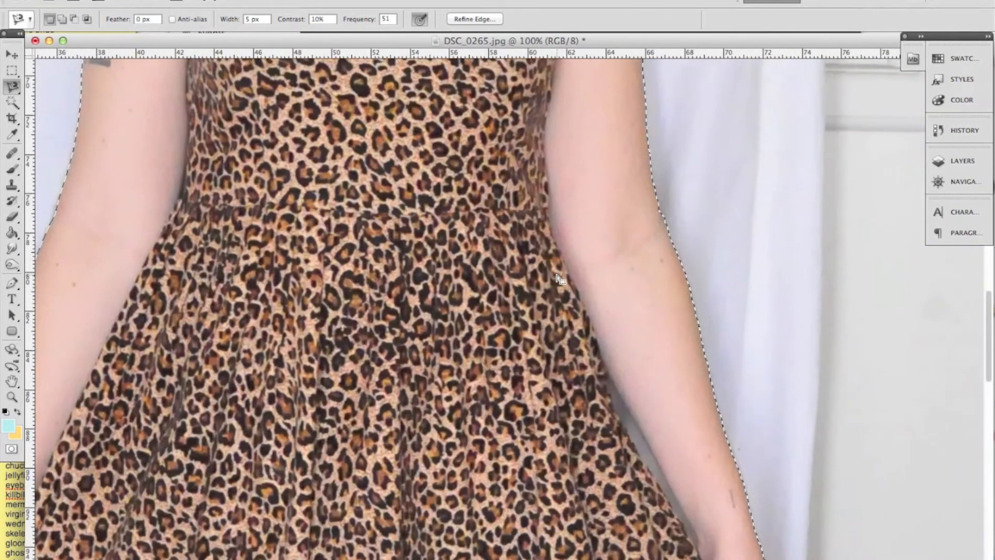
scroll(559, 280, "down", 3)
scroll(560, 279, "right", 2)
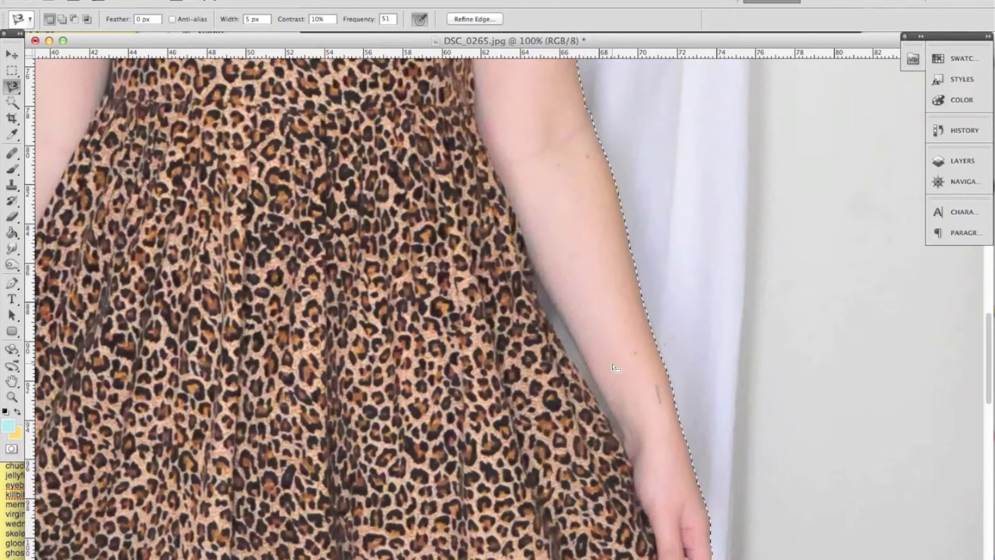
key("alt")
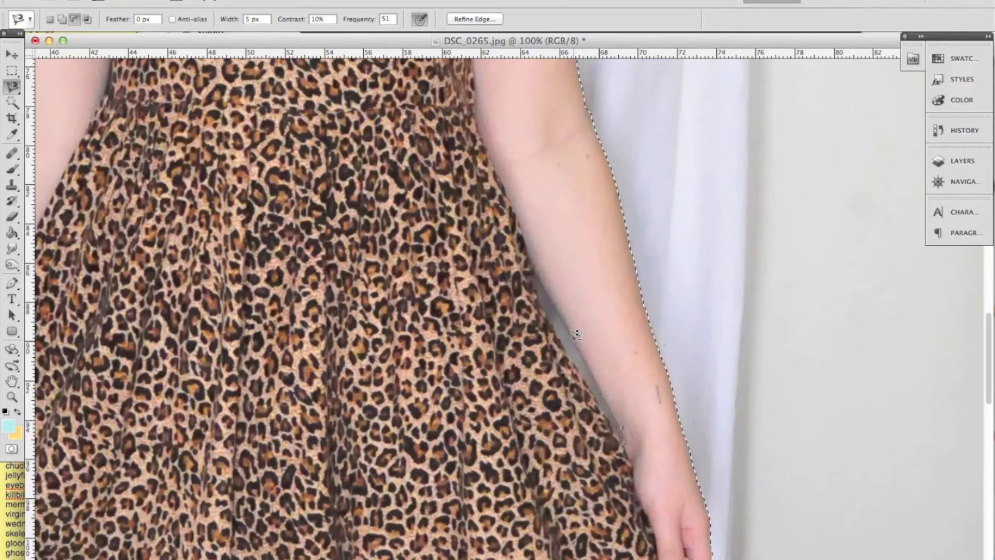
left_click(535, 276)
double_click(620, 439)
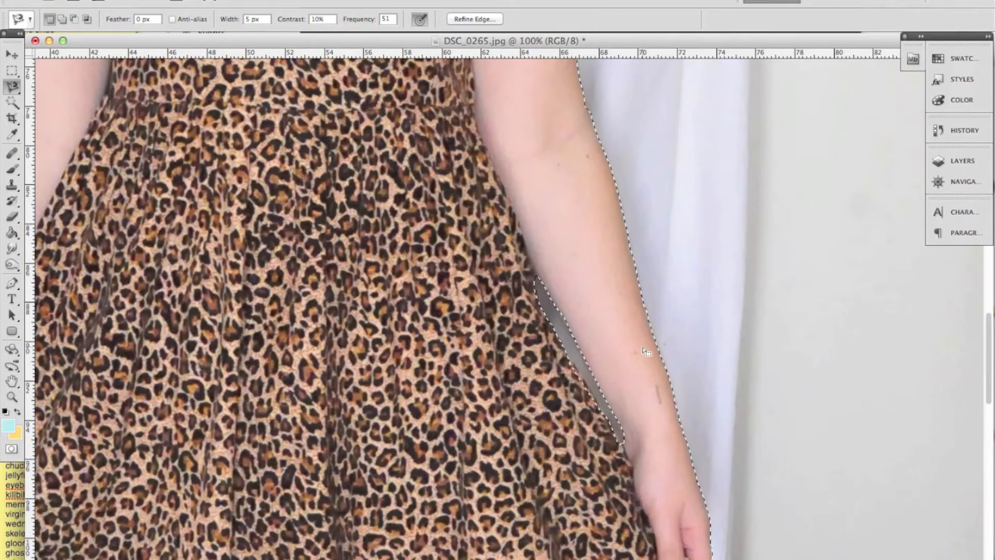
Step: Refine the gap beside the forearm with the Lasso tool by adding the cut-off dress edge back to the selection
scroll(594, 324, "down", 4)
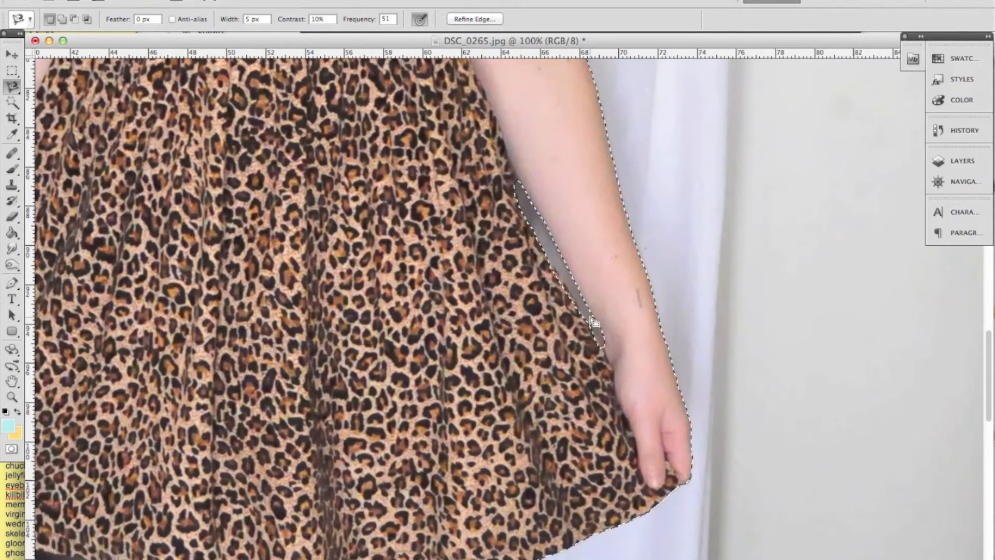
key("super+plus")
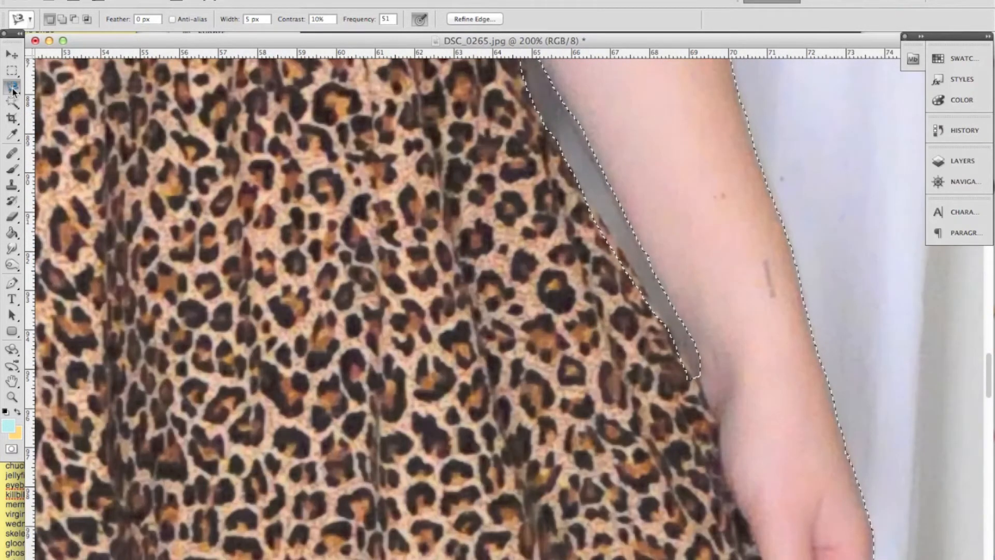
left_click_drag(13, 89, 44, 92)
left_click(44, 88)
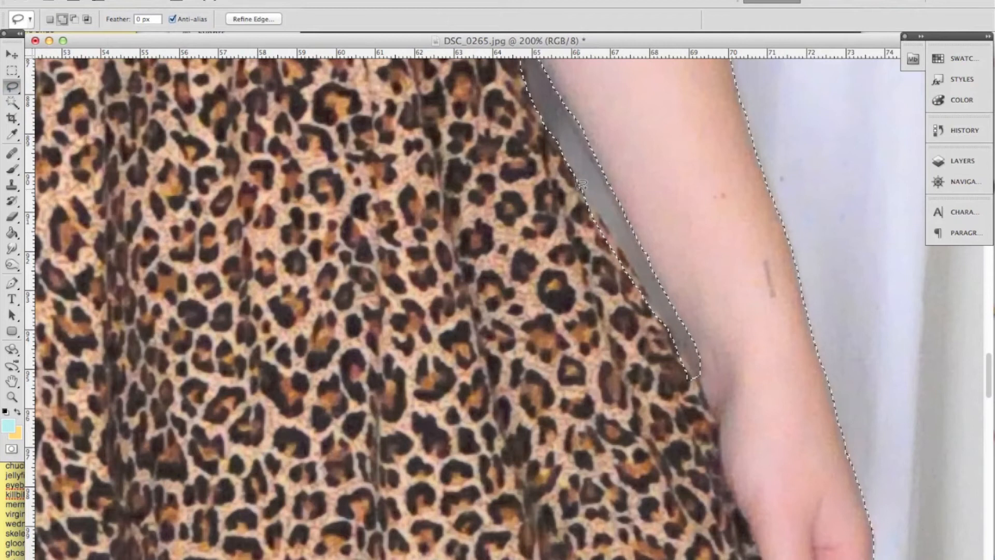
left_click_drag(591, 212, 697, 371)
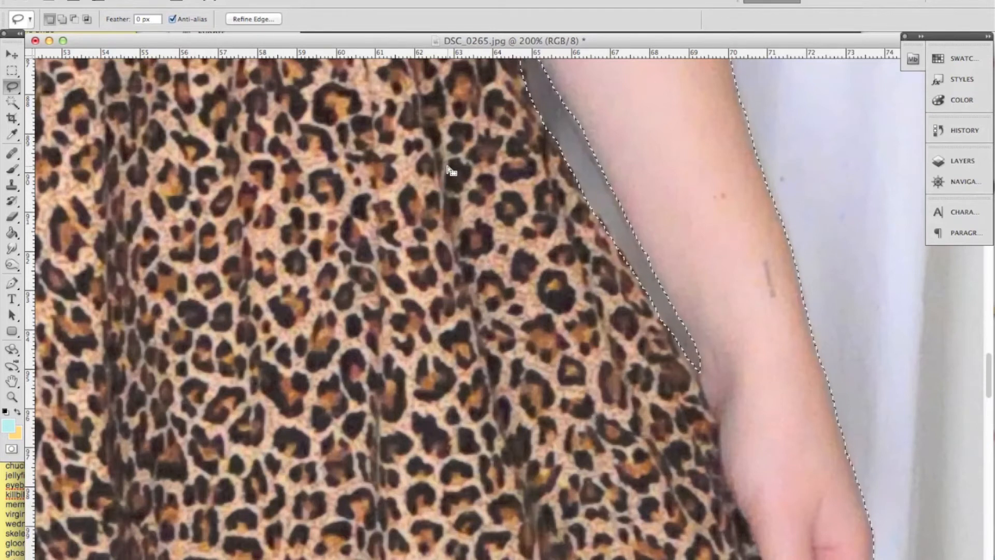
key("super+0")
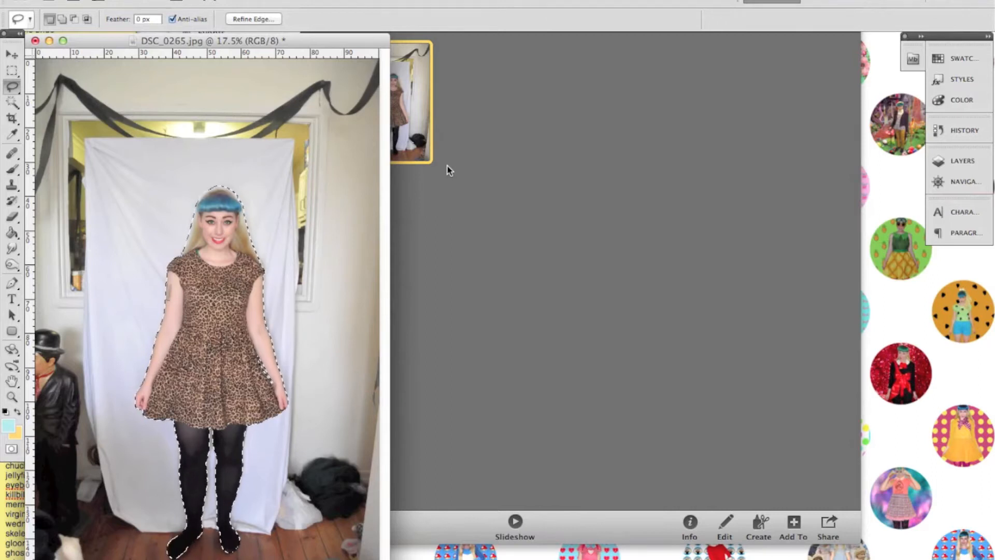
key("super+equal")
key("super+equal")
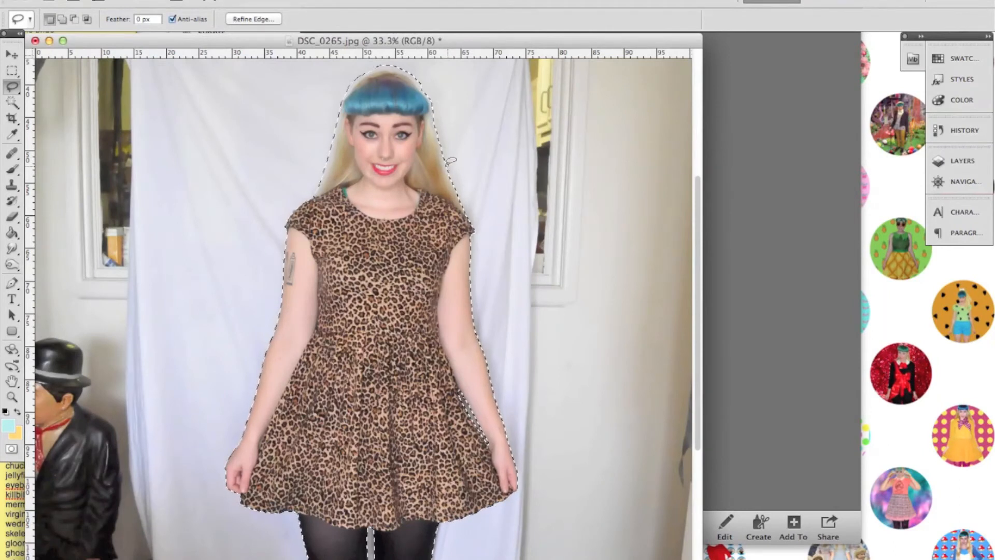
Step: Try feathering the figure's selection by 5 pixels and copying it onto a new layer with Layer via Copy
key("super+0")
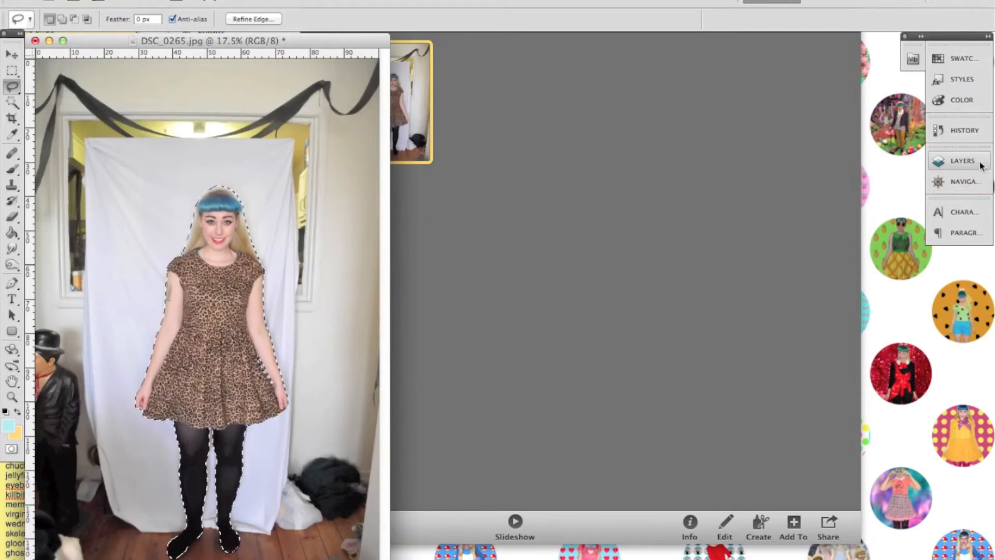
left_click(962, 161)
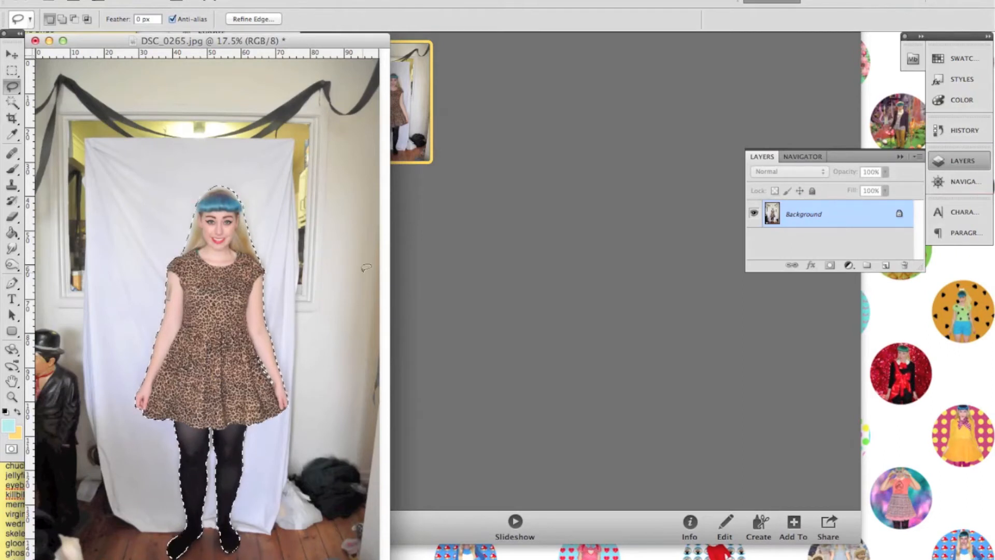
right_click(208, 299)
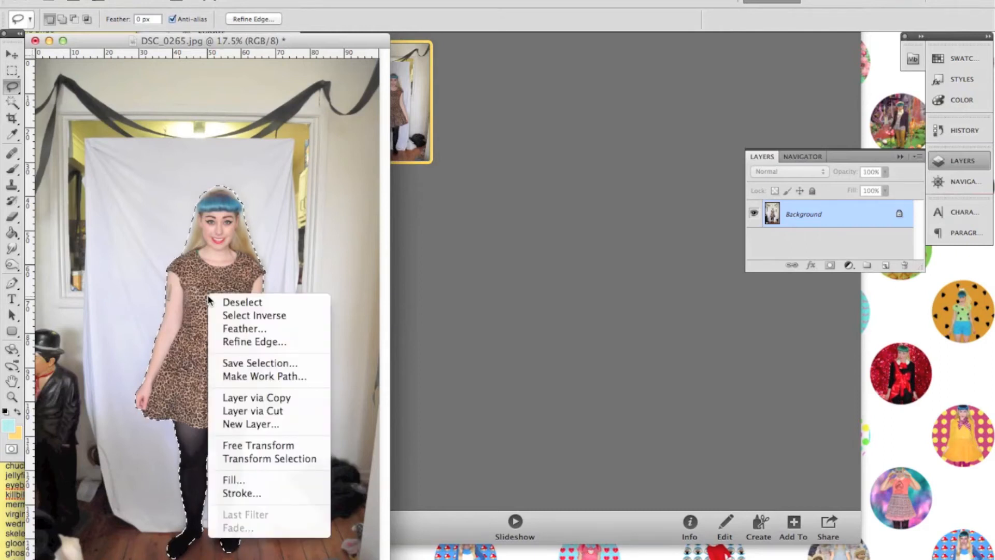
left_click(243, 329)
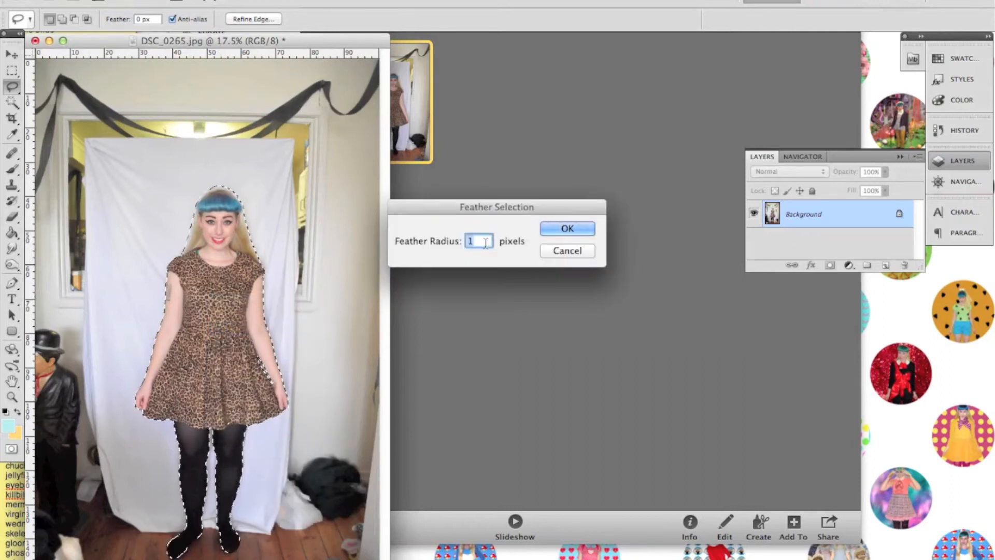
type("5")
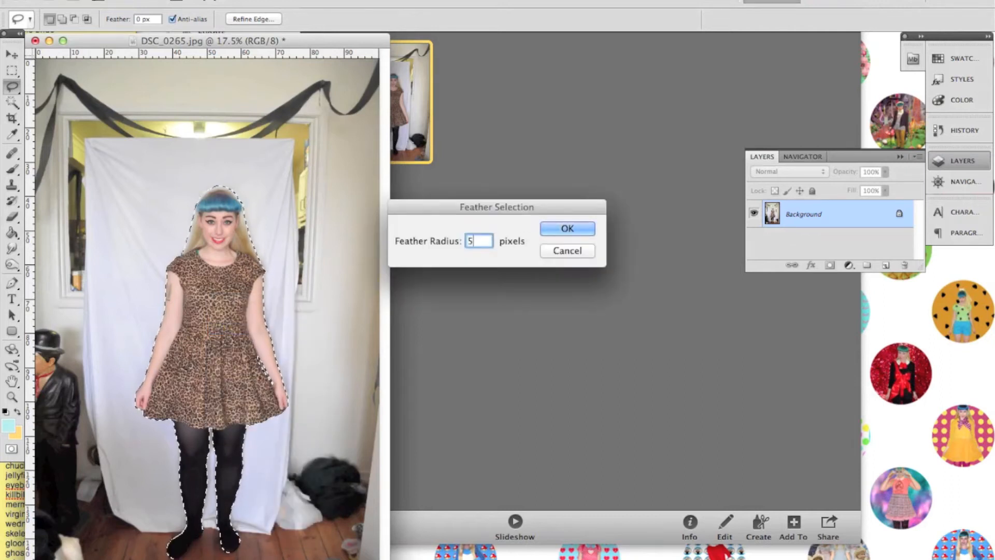
left_click(573, 228)
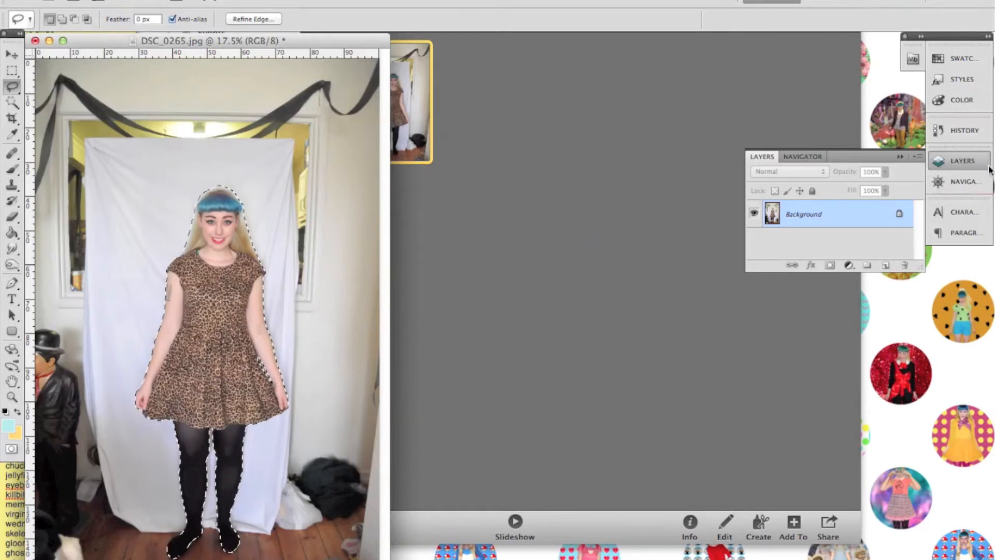
right_click(199, 331)
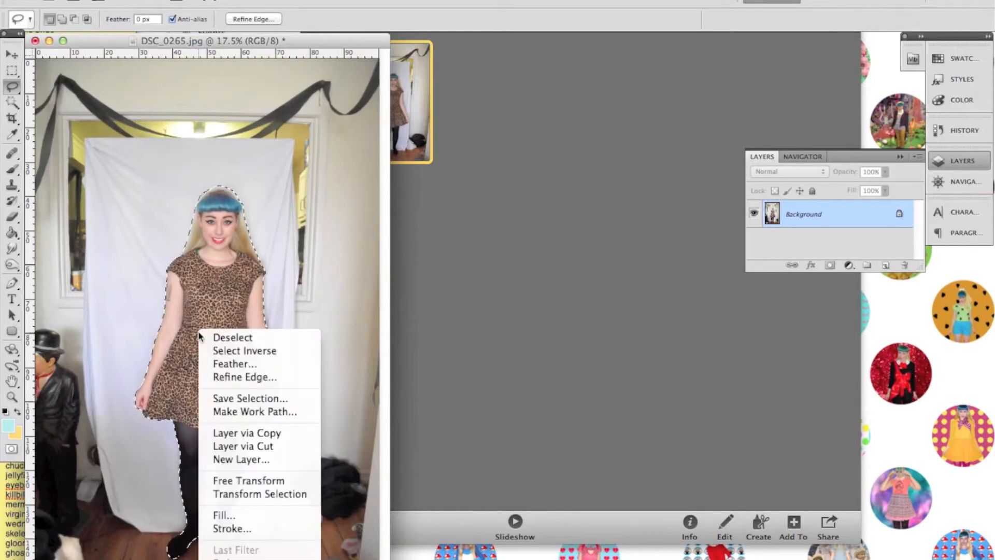
left_click(280, 437)
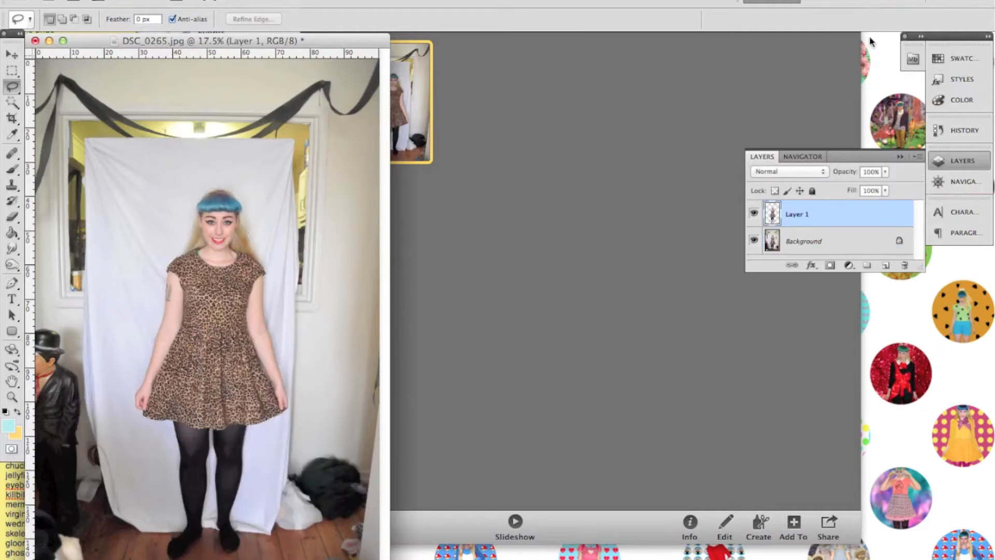
Step: Hide the Background layer and examine the softened edges of the cut-out around the arms and dress
left_click(962, 133)
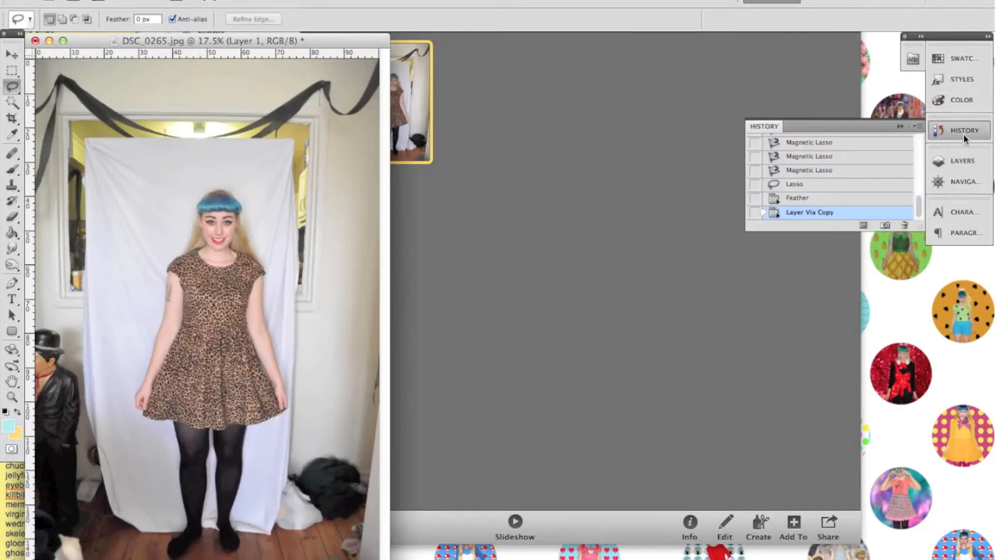
left_click(961, 161)
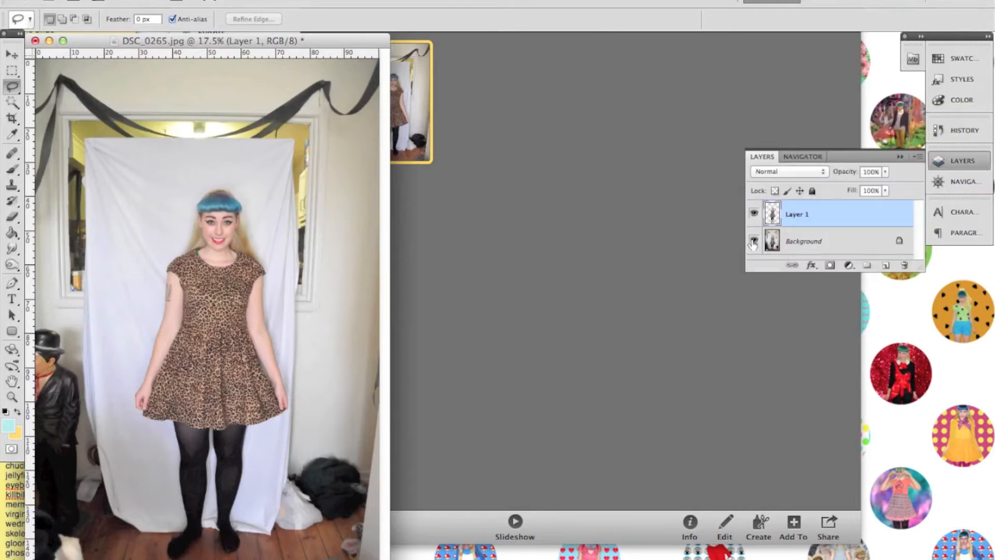
left_click(754, 213)
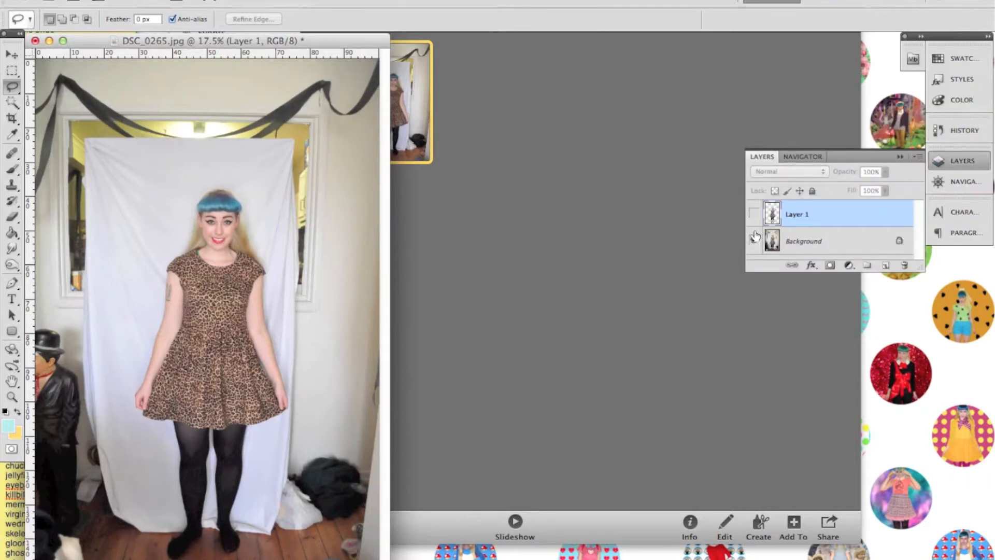
left_click(753, 241)
left_click(754, 214)
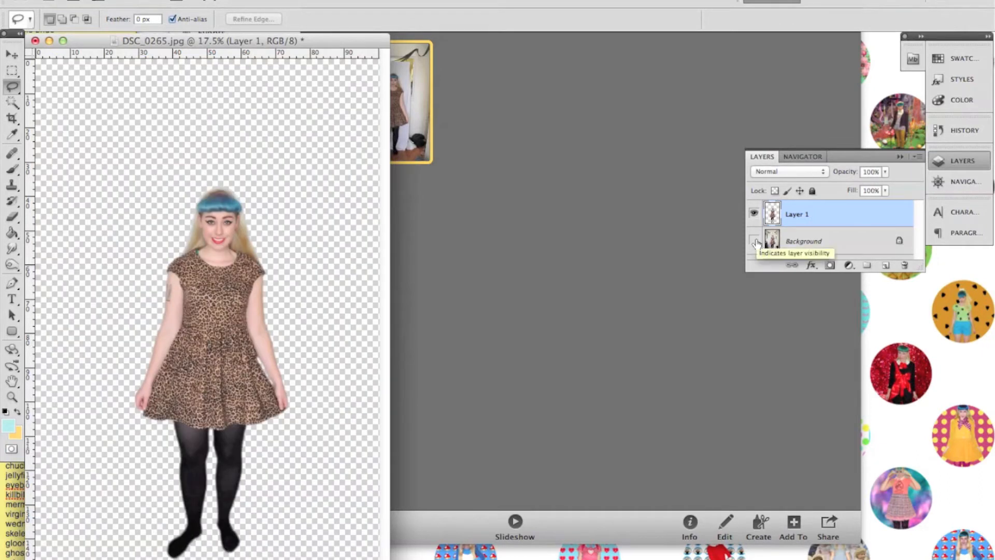
key("super+plus")
key("super+plus")
key("super+plus")
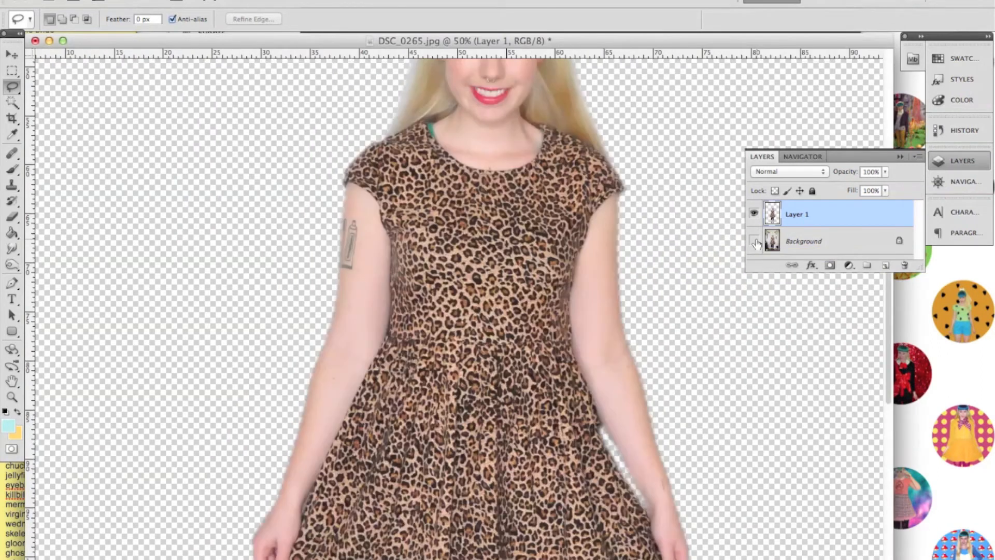
key("super+plus")
scroll(467, 340, "down", 5)
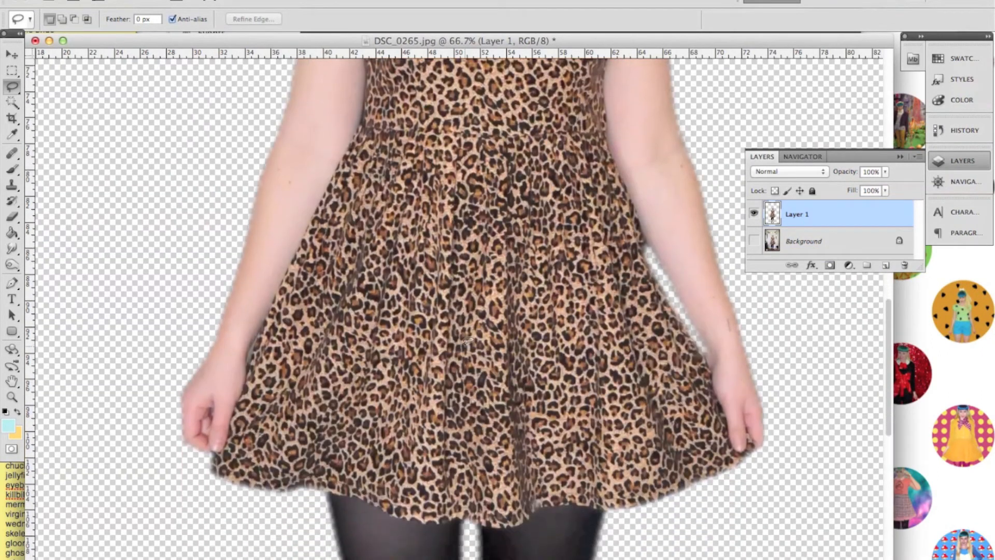
key("super+0")
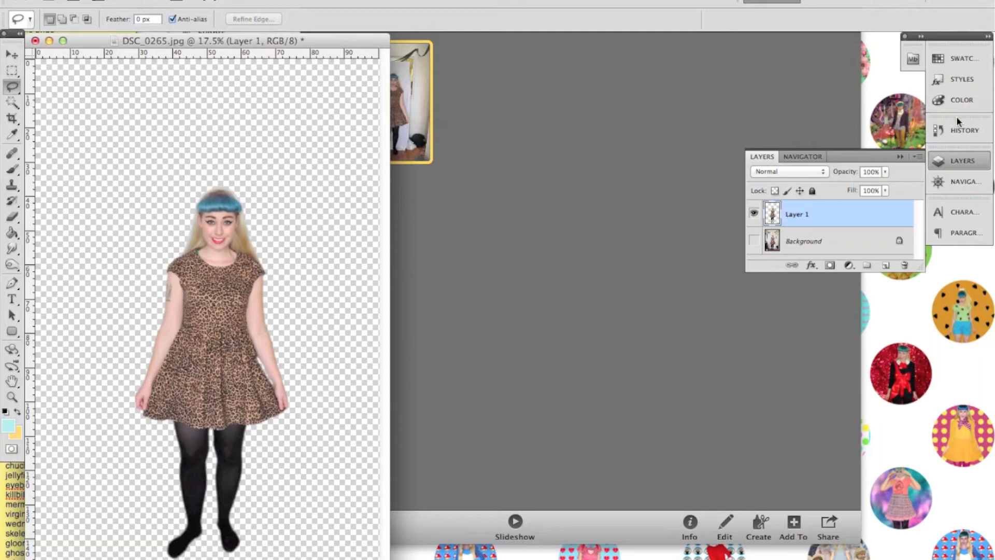
Step: Revert to the last Lasso state before the feather and try copying the unfeathered selection onto a new layer
left_click(953, 131)
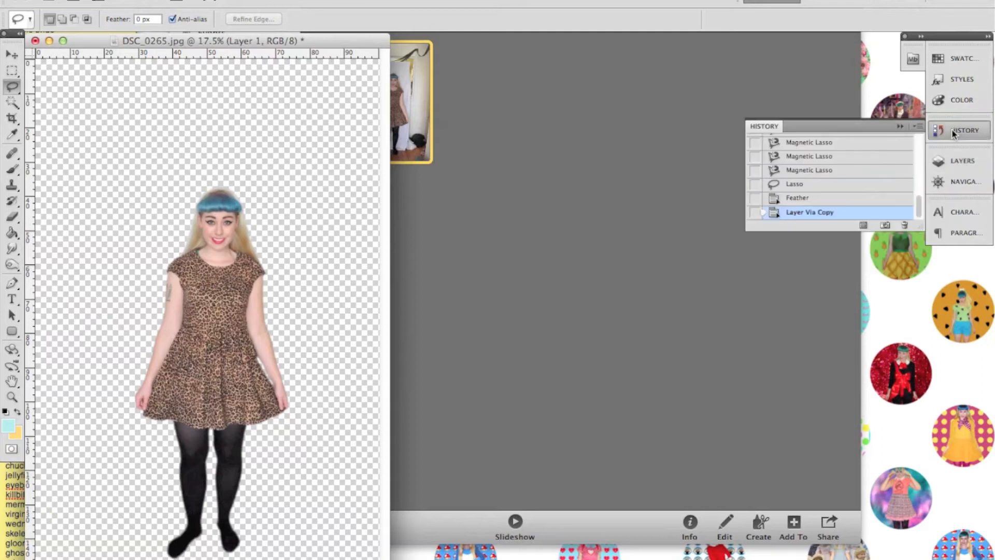
left_click(797, 200)
left_click(794, 185)
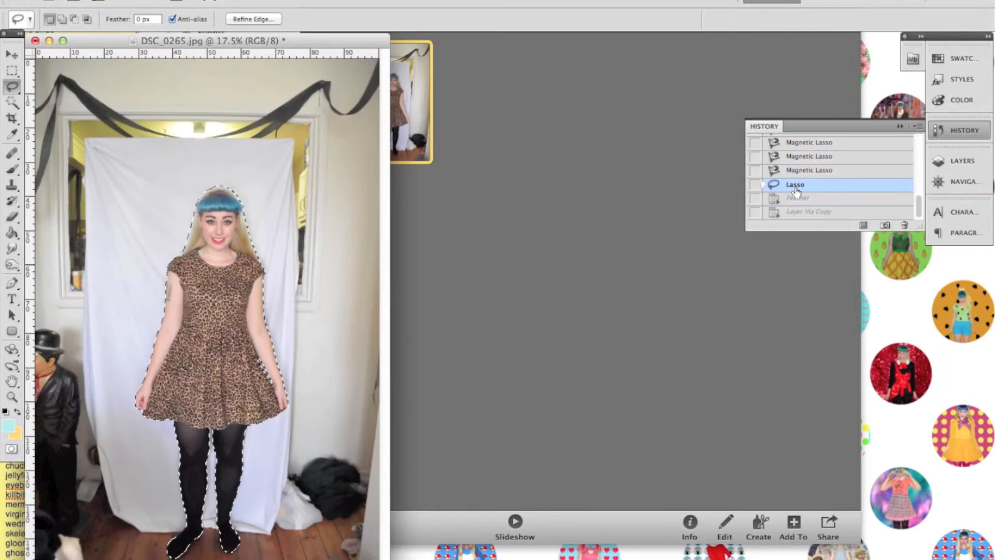
right_click(227, 310)
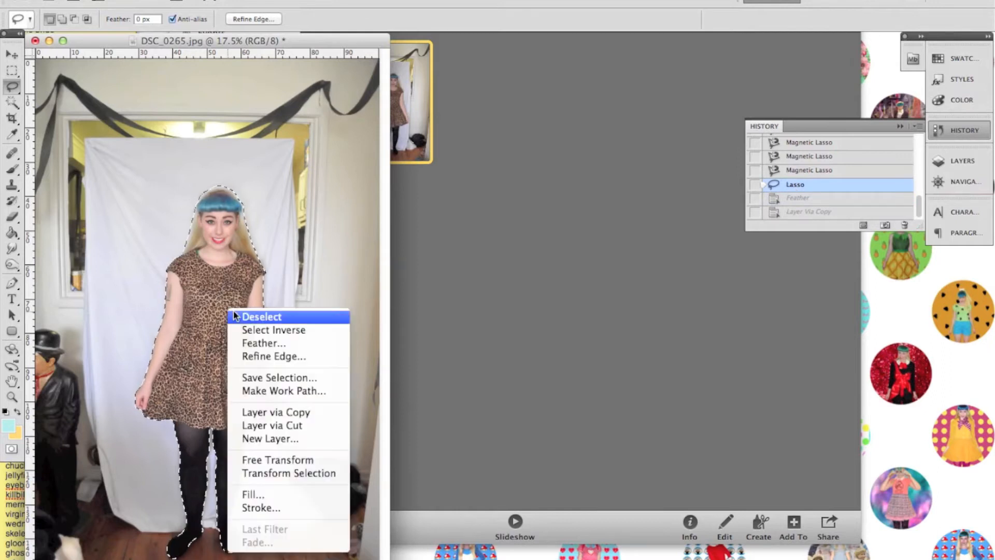
left_click(310, 413)
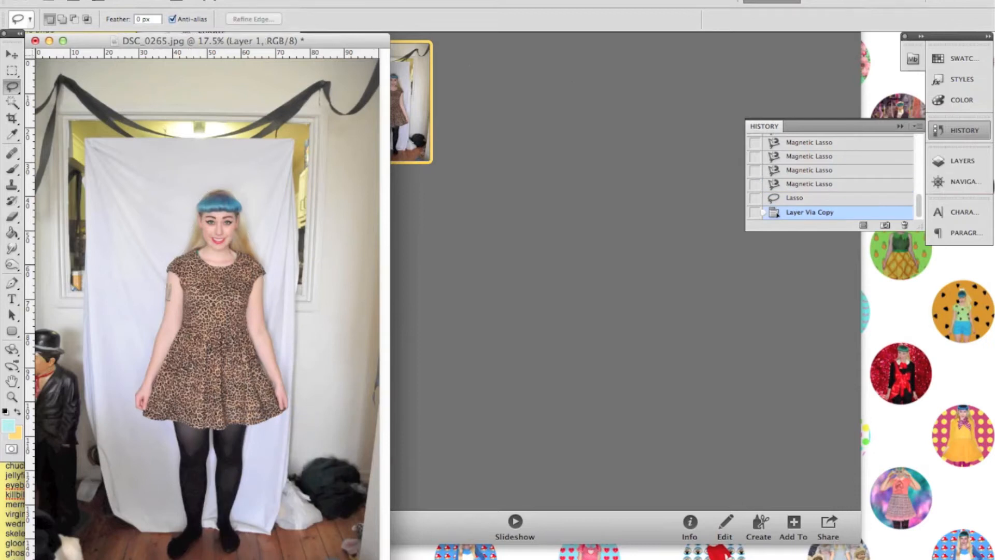
Step: Hide the Background layer and examine the unfeathered edges of the cut-out around the hem and legs
left_click(951, 163)
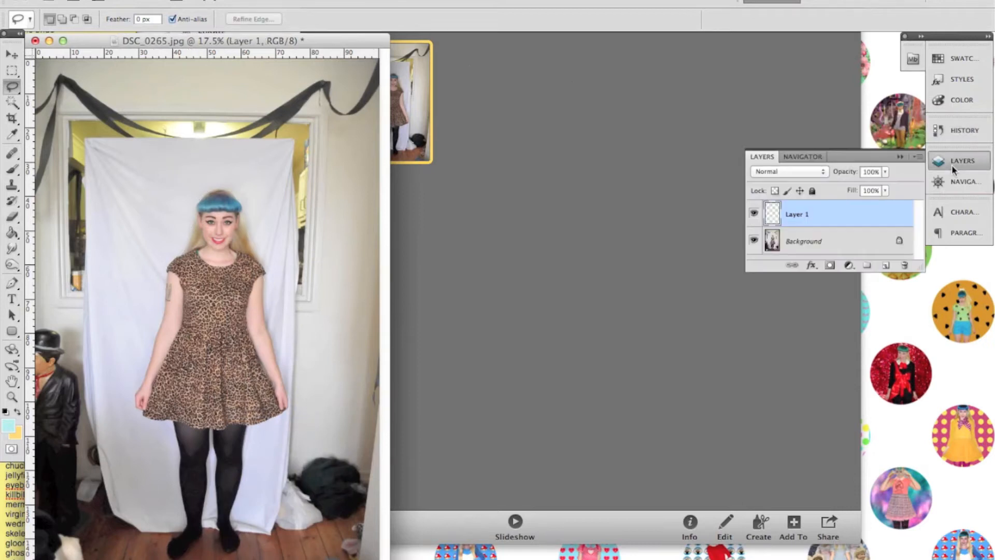
left_click(754, 240)
key("super+plus")
key("super+plus")
key("super+plus")
key("super+plus")
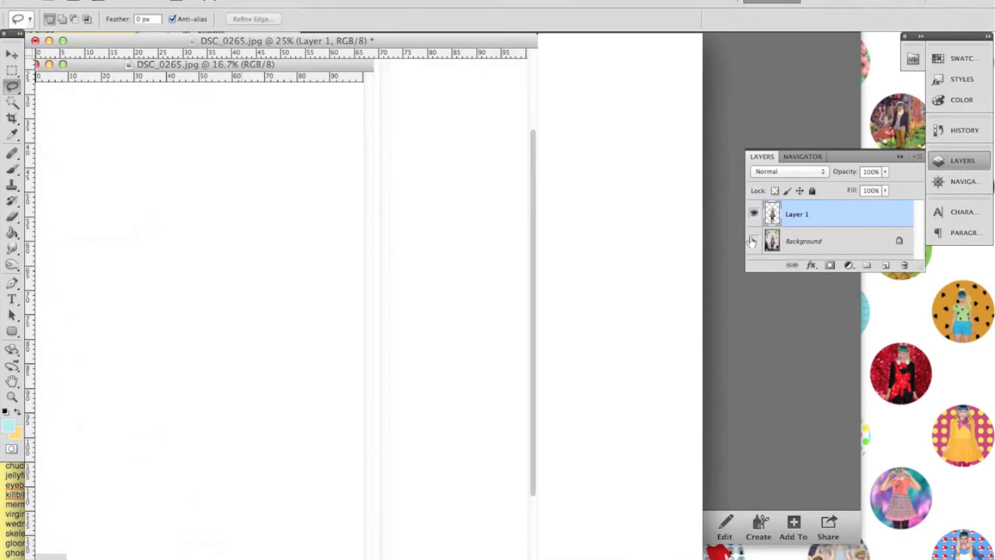
key("super+plus")
scroll(529, 317, "down", 10)
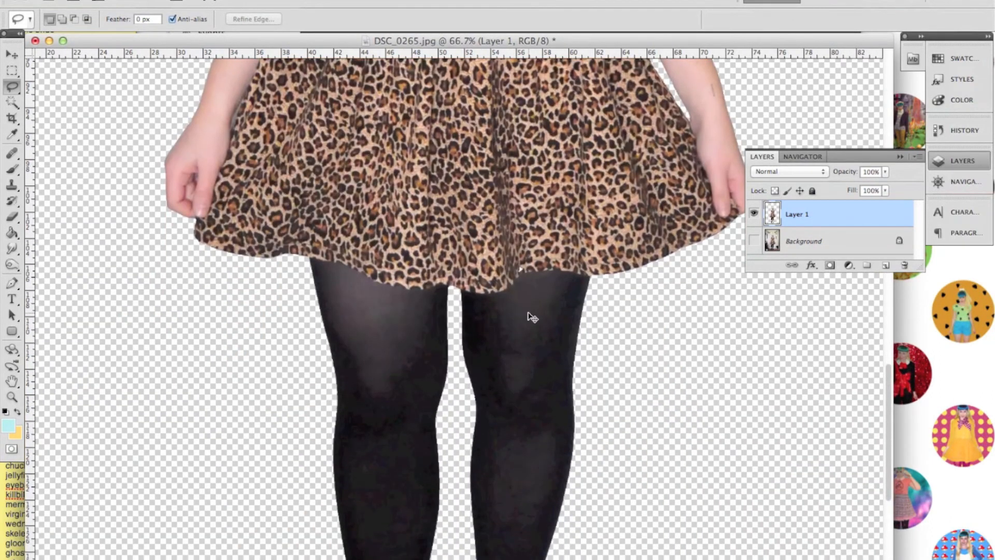
key("super+plus")
key("super+plus")
scroll(532, 308, "down", 8)
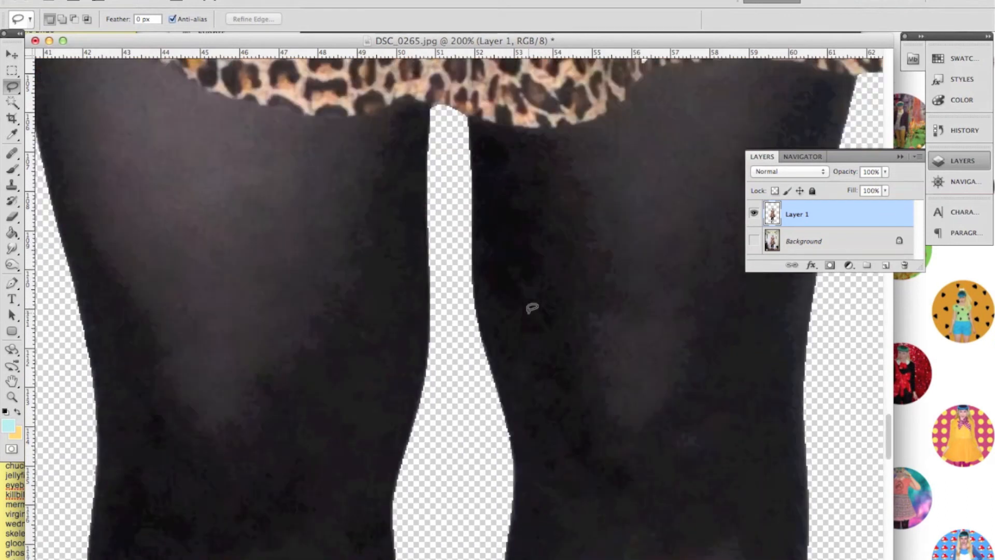
key("super+0")
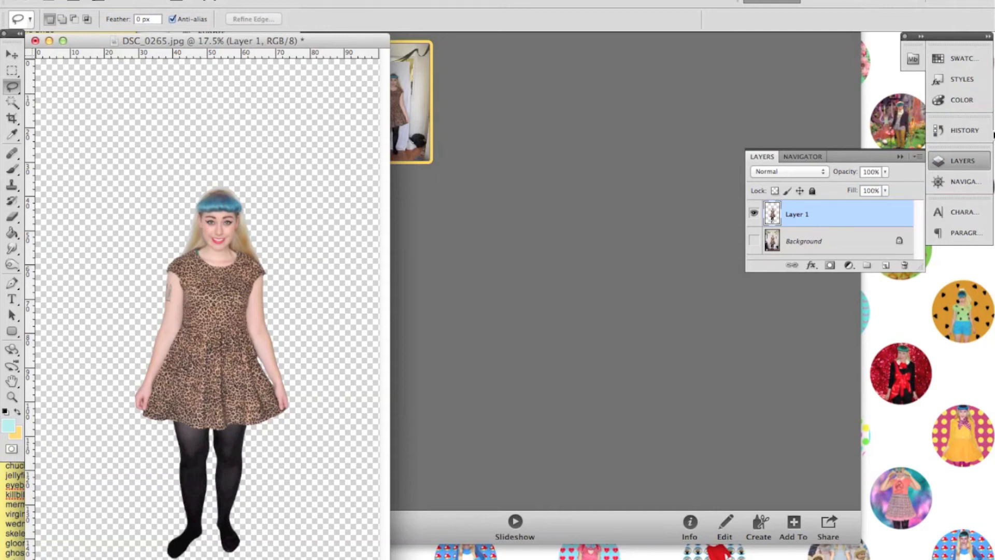
Step: Revert to the last Lasso state and feather the figure's selection by 1 pixel
left_click(961, 133)
left_click(795, 198)
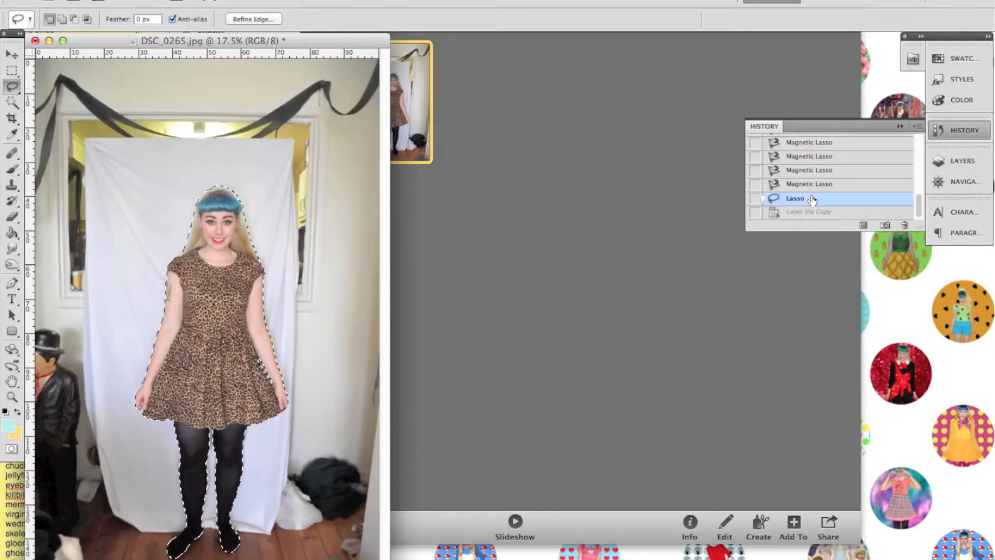
right_click(228, 355)
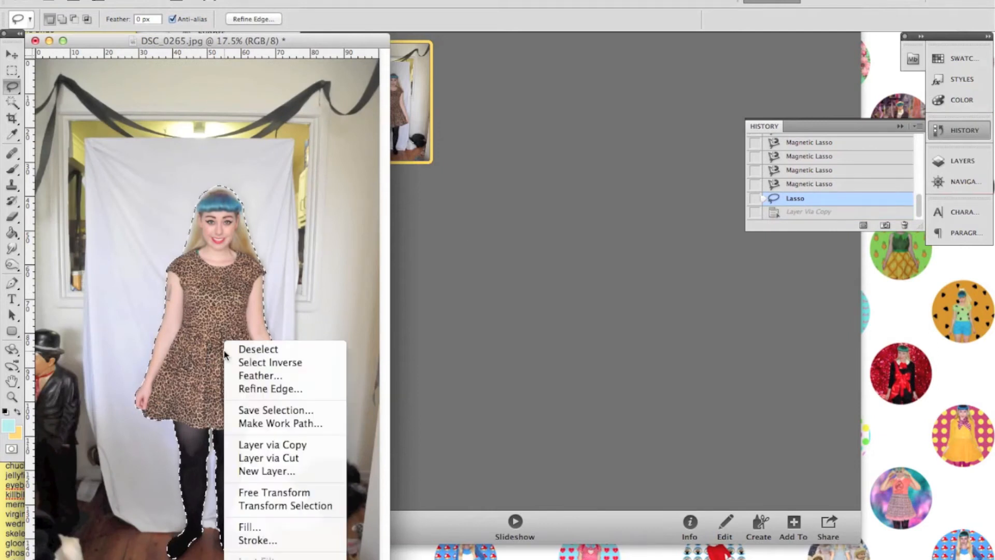
left_click(278, 375)
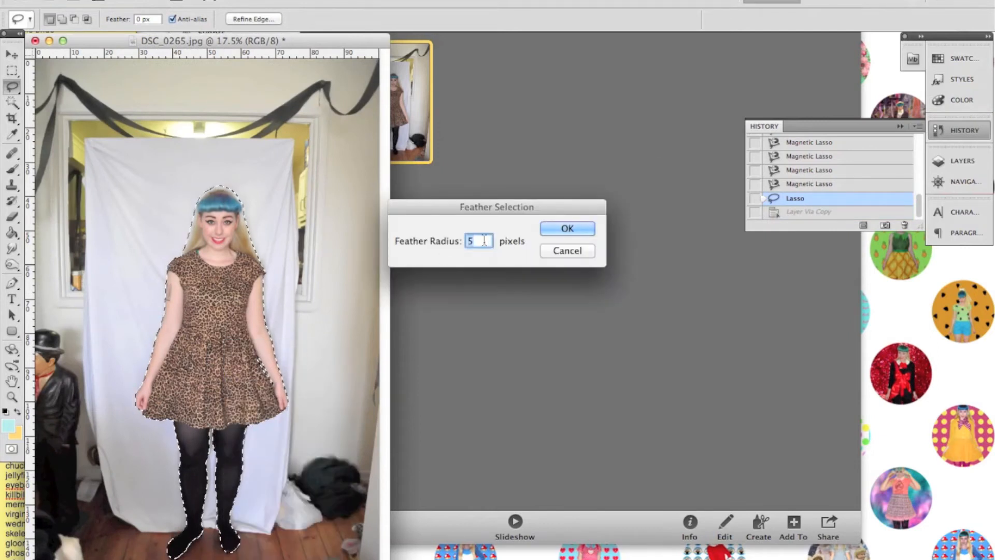
type("1")
left_click(561, 229)
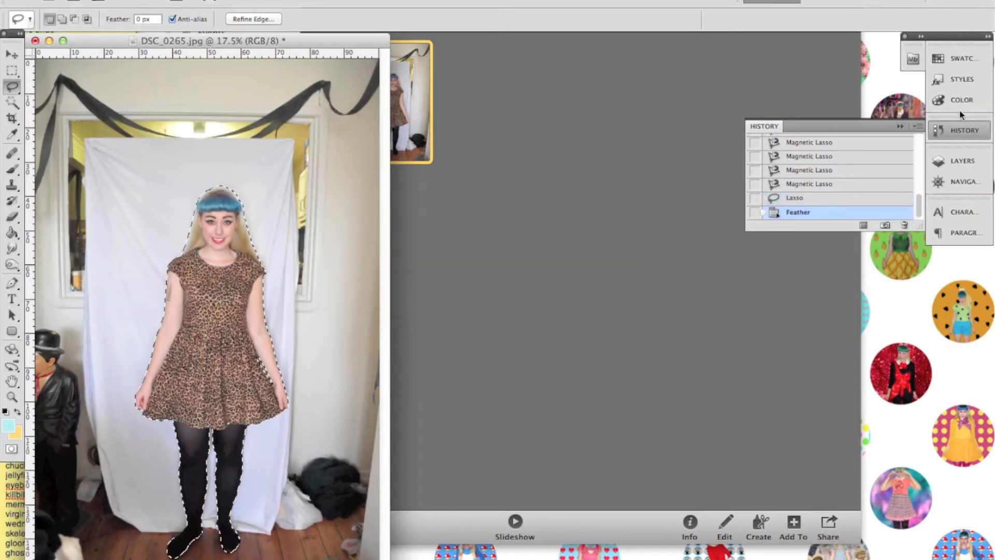
Step: Copy the feathered selection onto a new layer with Layer via Copy and hide the Background layer
right_click(202, 341)
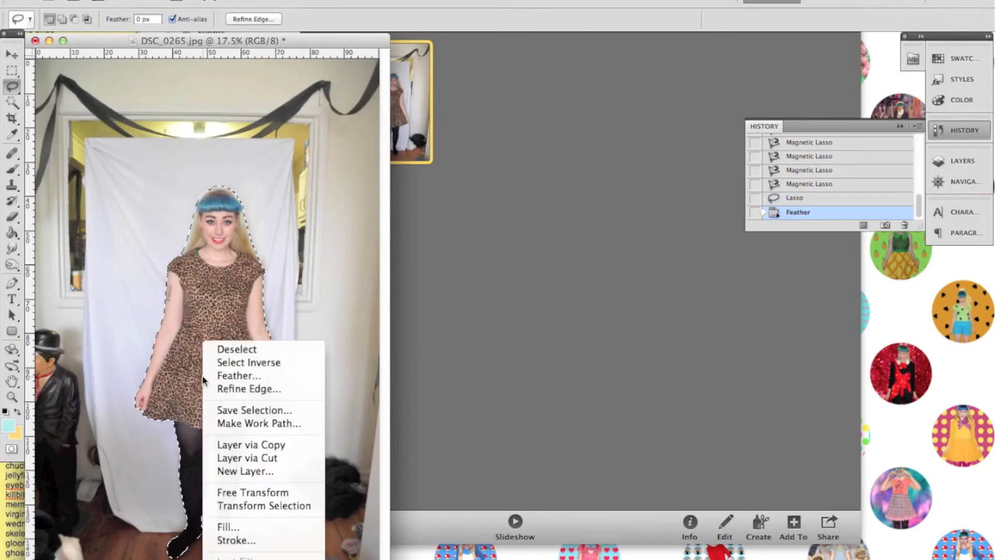
left_click(272, 447)
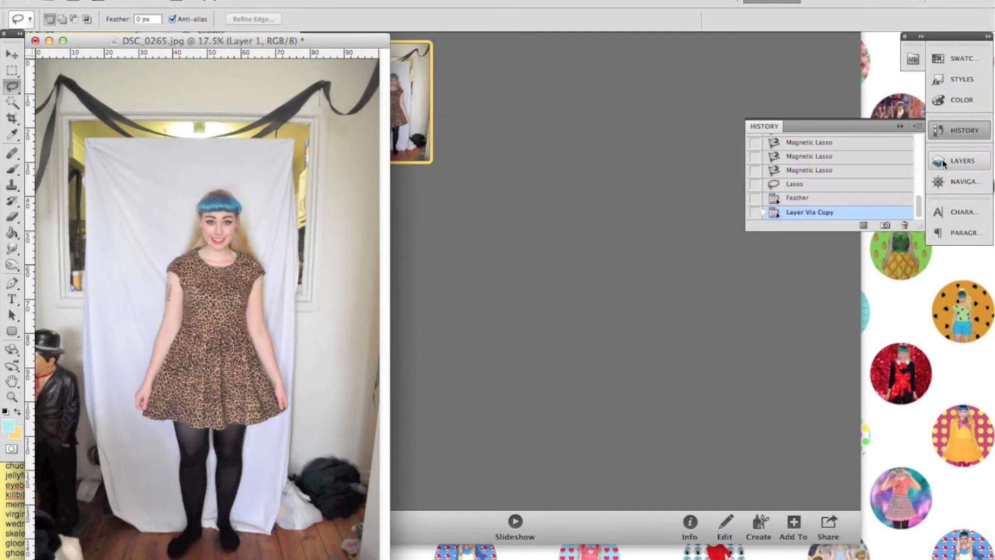
left_click(951, 162)
left_click(753, 240)
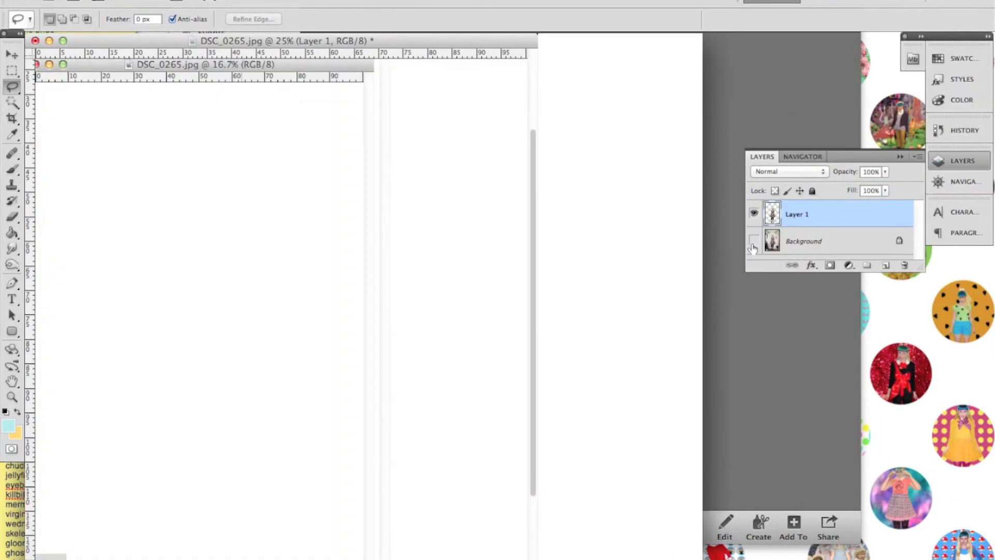
Step: Examine the edges of the cut-out figure up close, from the arms and dress down to the feet
key("super+plus")
key("super+plus")
key("super+plus")
key("super+plus")
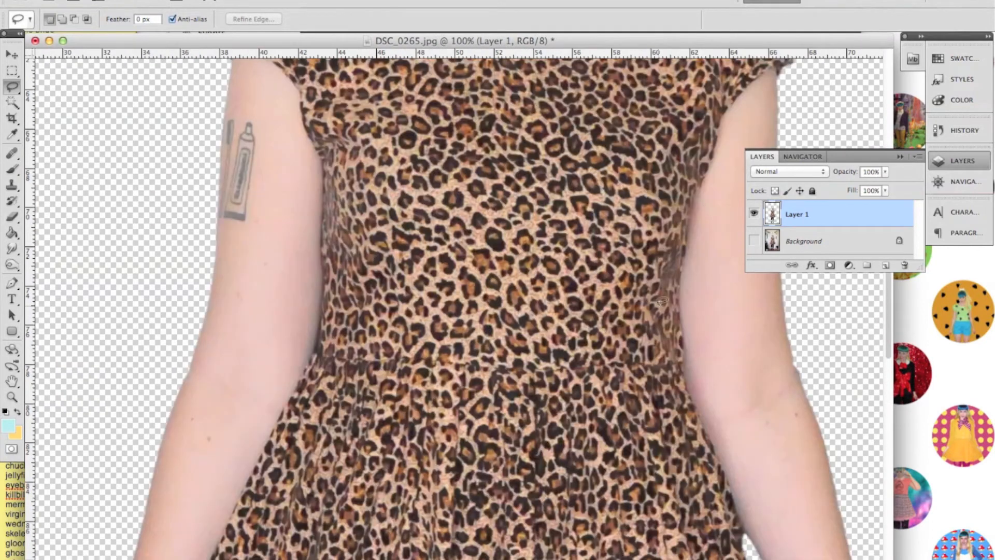
scroll(665, 306, "down", 3)
scroll(666, 306, "down", 10)
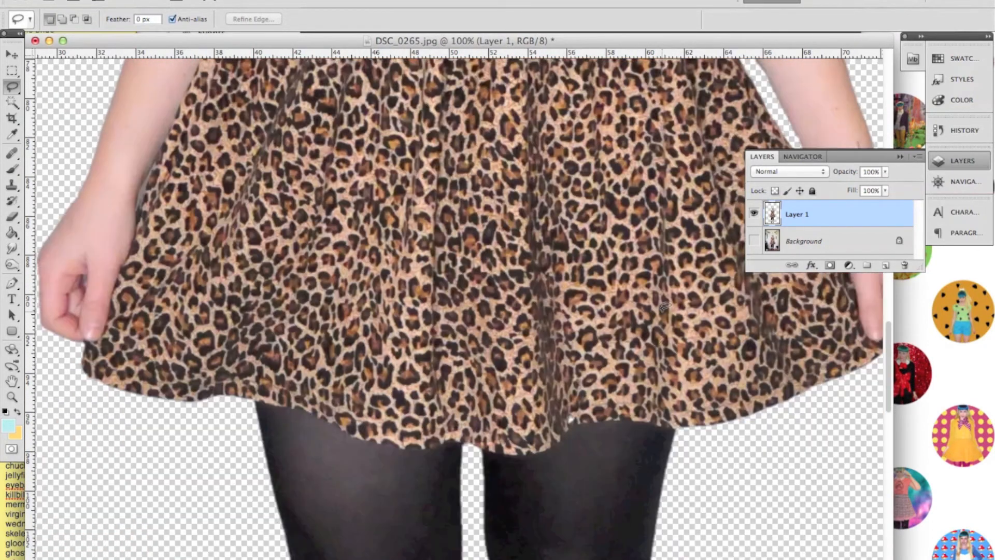
scroll(665, 306, "down", 8)
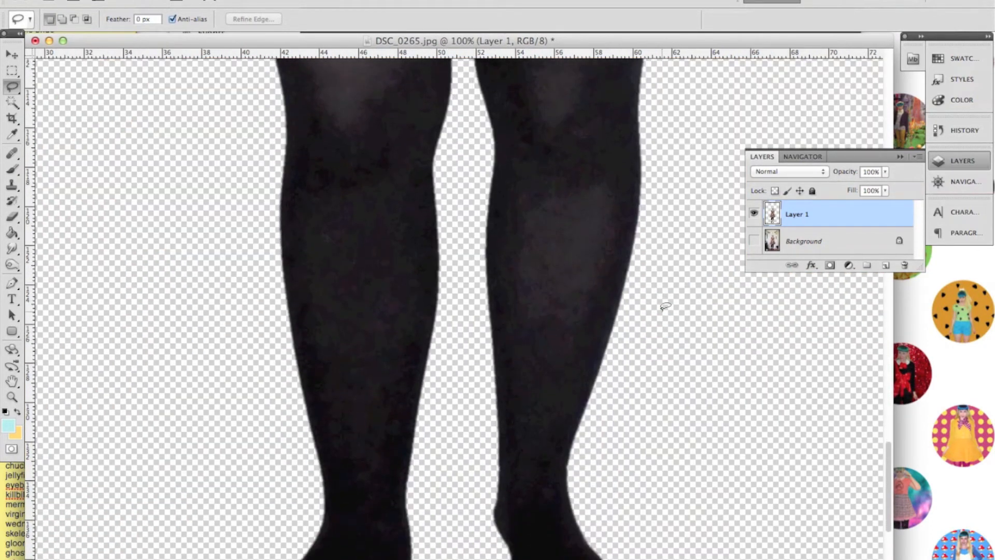
key("super+0")
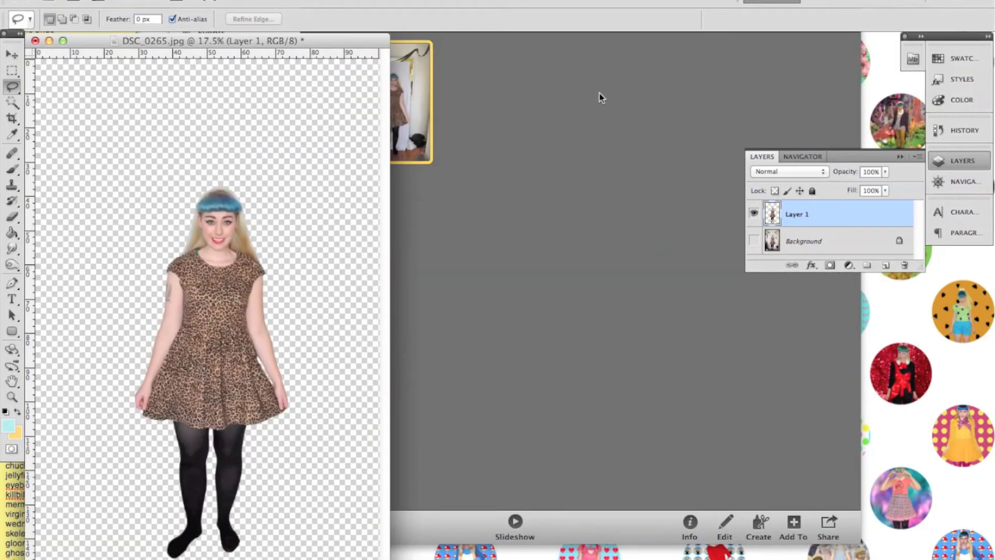
Step: Move the cut-out figure slightly upward on the canvas with the Move tool
left_click(12, 54)
left_click_drag(229, 302, 224, 270)
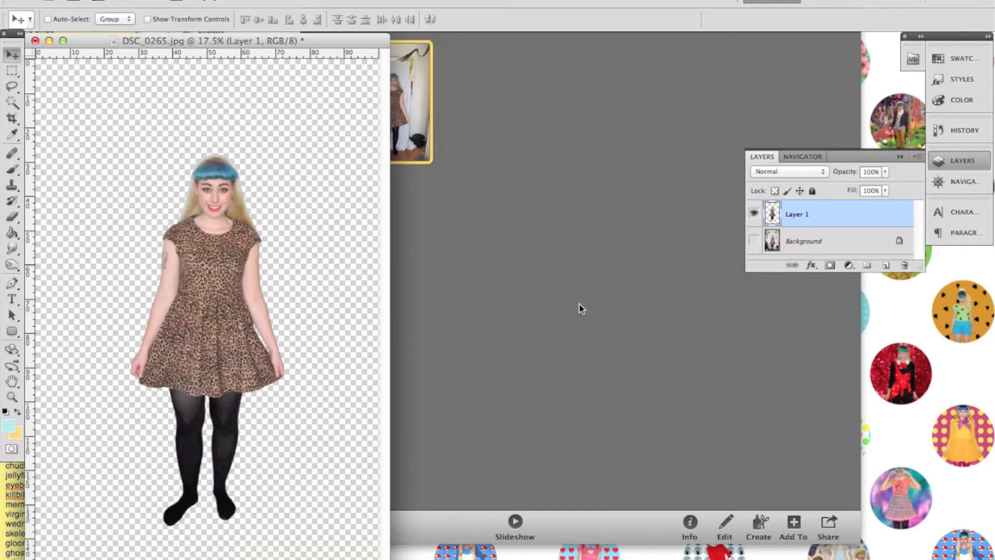
Step: Switch to Google Chrome and search for "leopard print" in a new tab
mouse_move(455, 554)
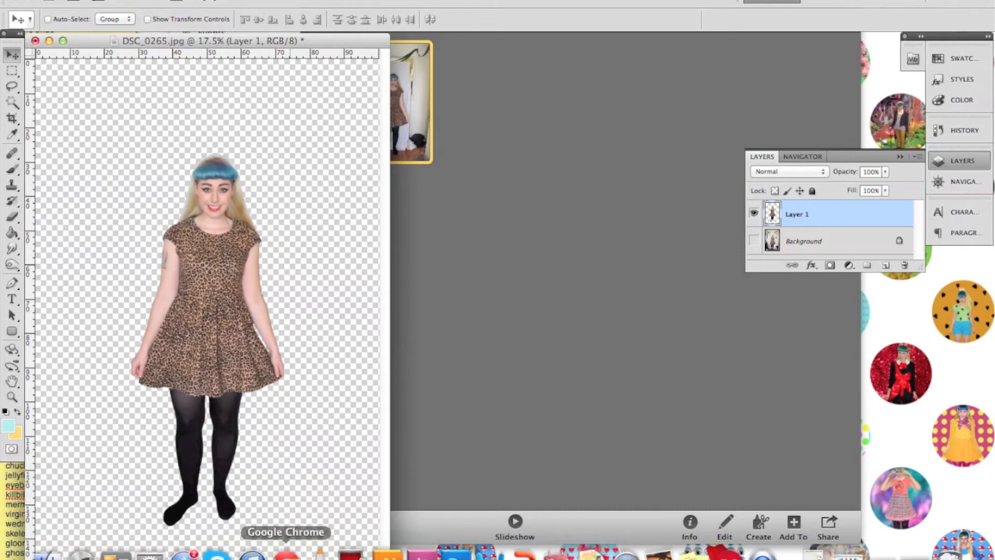
left_click(286, 555)
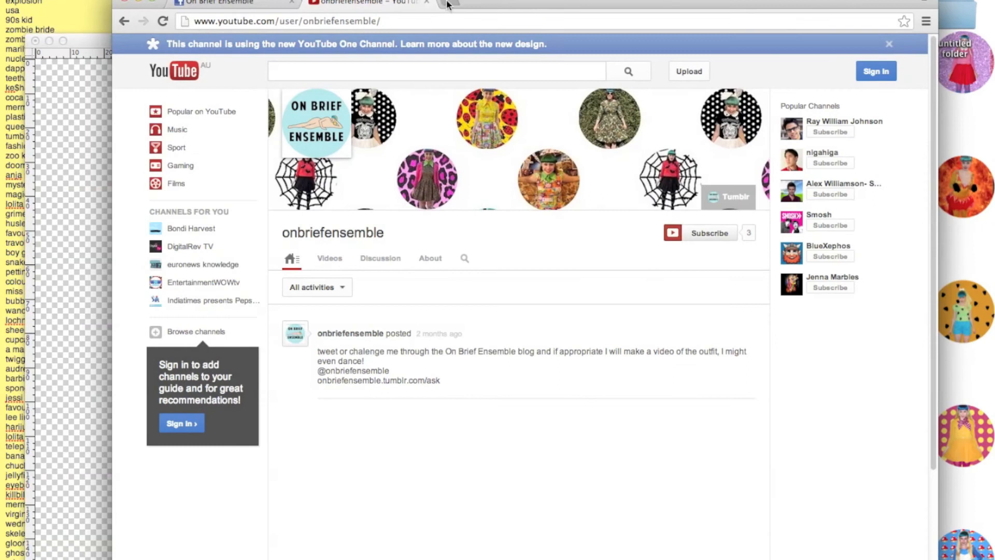
left_click(447, 4)
type("leo")
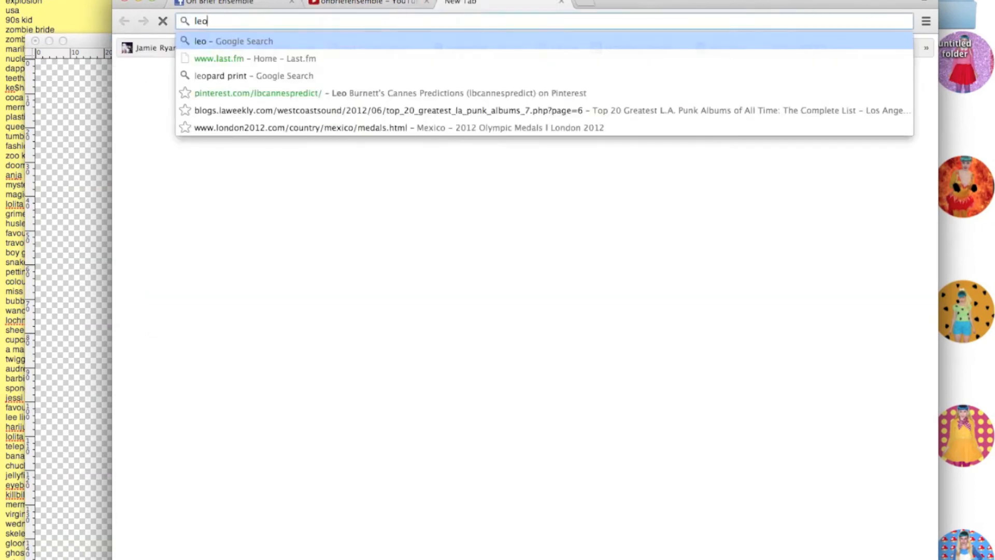
type("pard print")
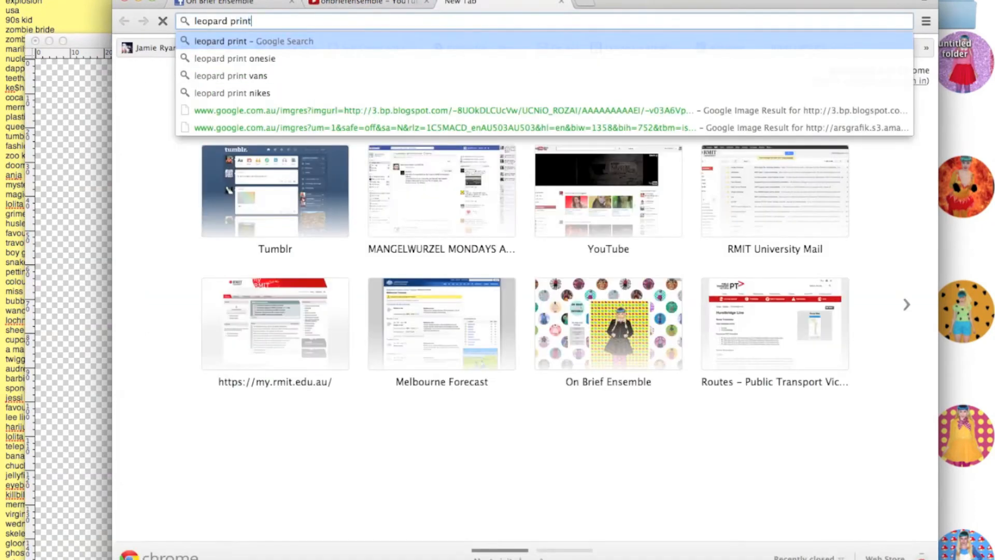
key("Return")
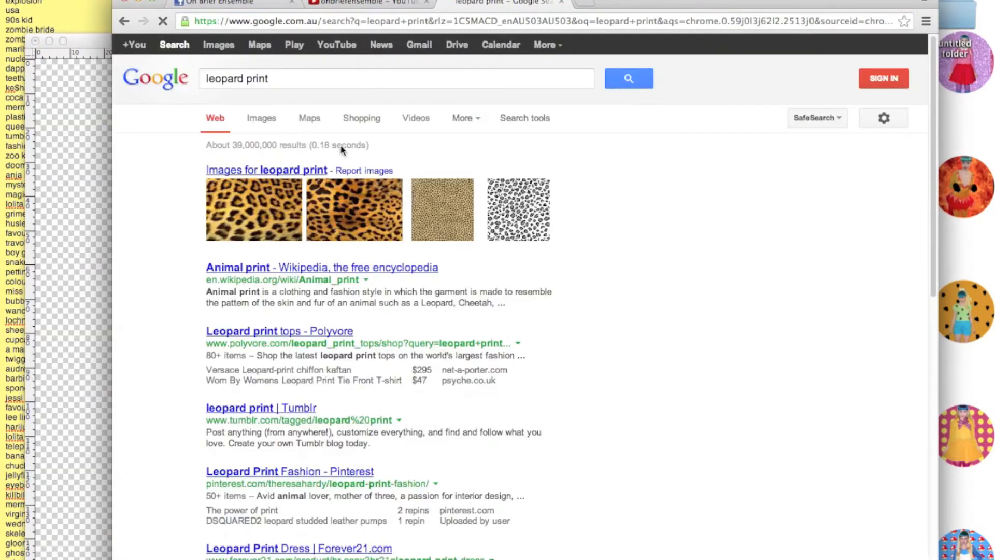
Step: View the first leopard-print image result at its original size and open it in Photoshop
left_click(271, 203)
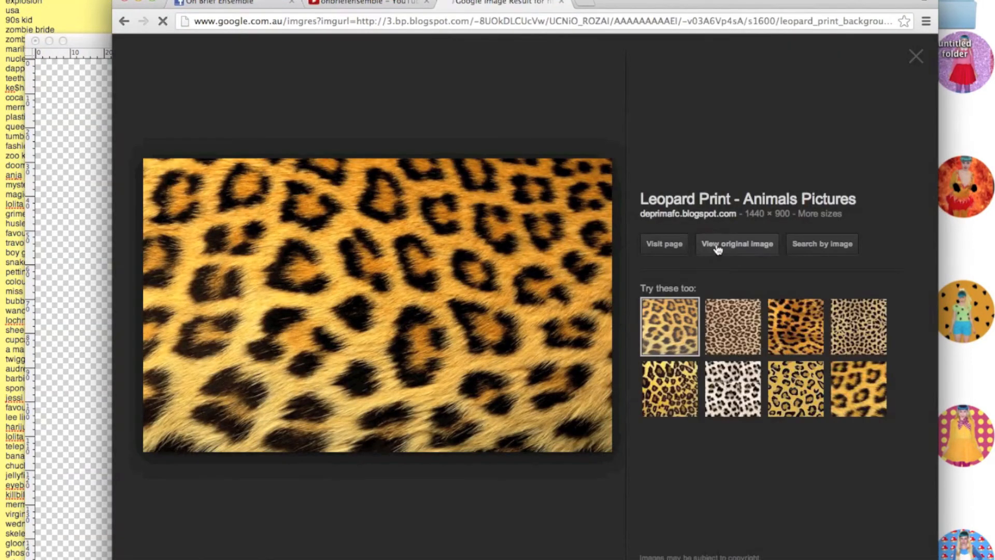
left_click(718, 246)
left_click_drag(421, 272, 472, 557)
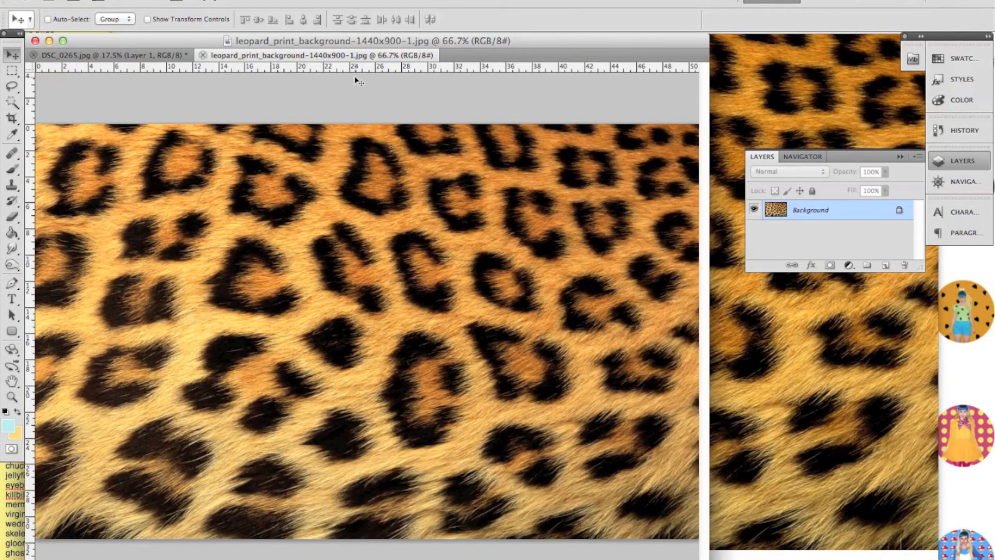
Step: Copy the entire leopard-print image into DSC_0265.jpg as a new layer and place the figure's layer above it
key("super+a")
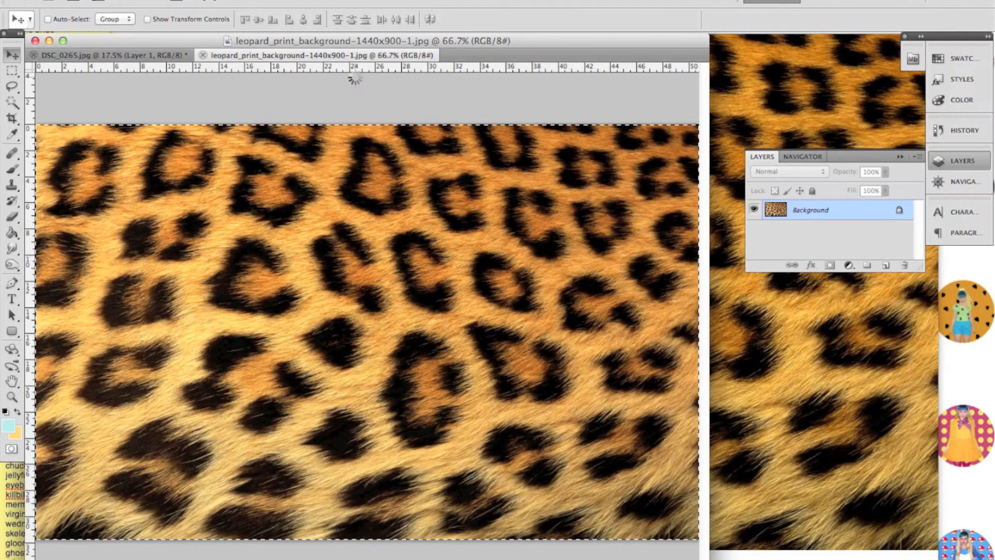
left_click(154, 57)
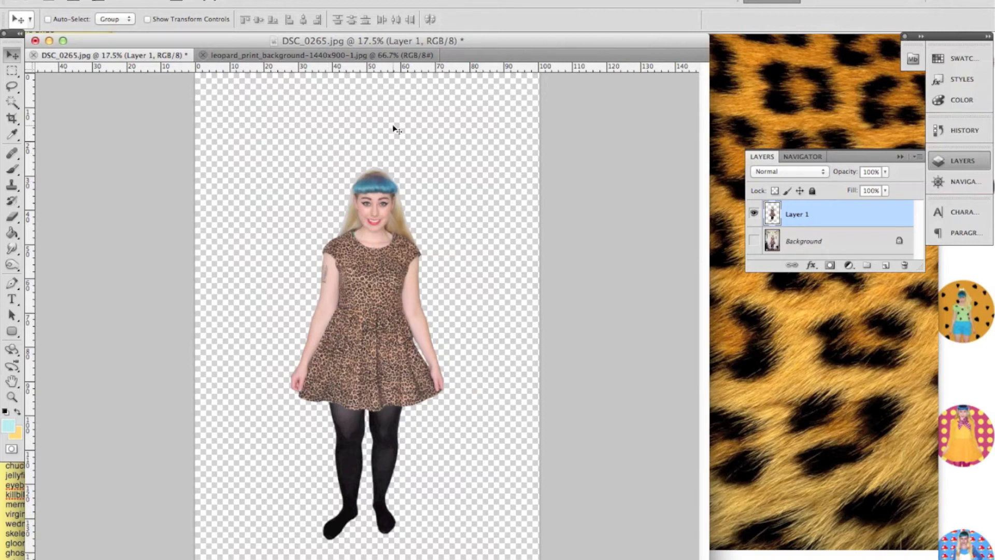
key("super+v")
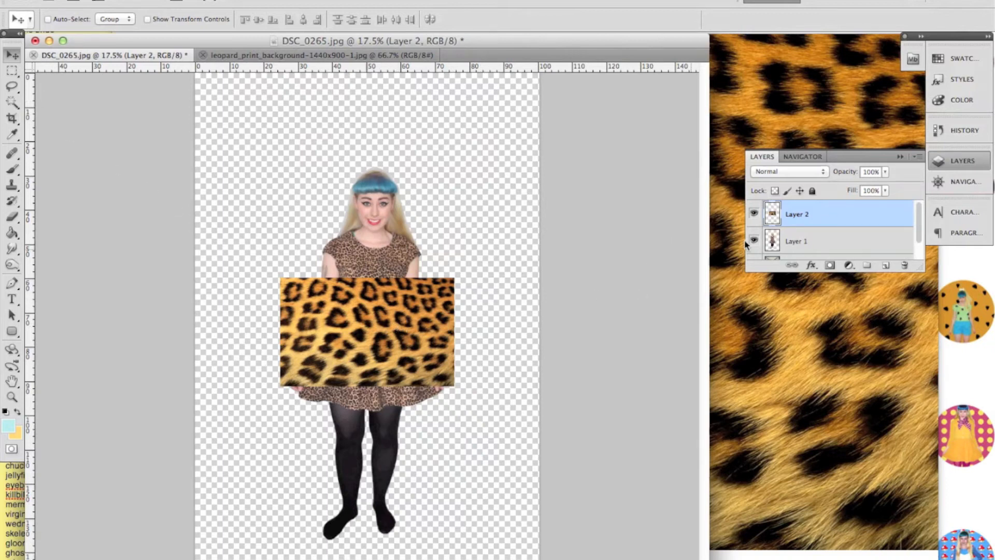
left_click(813, 247)
left_click_drag(818, 243, 818, 210)
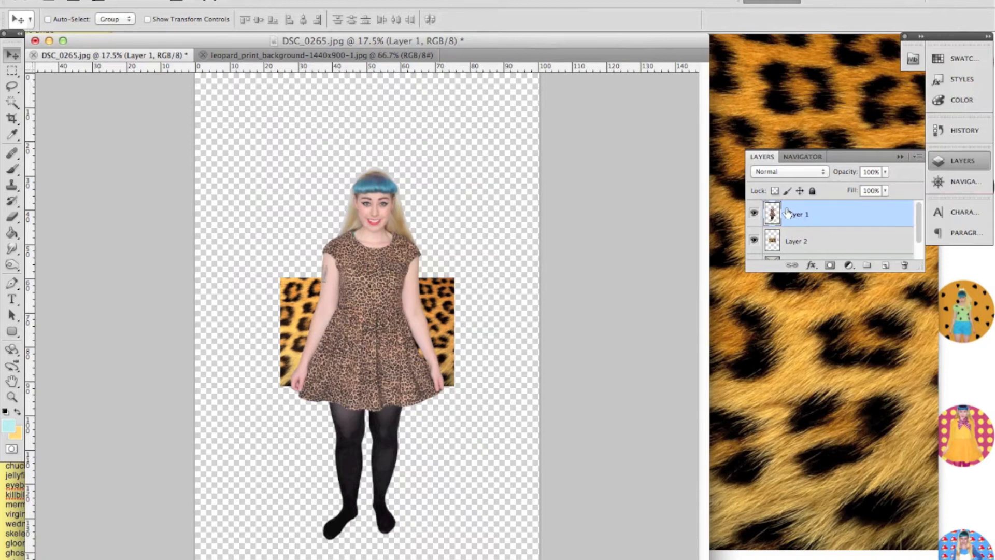
Step: Free-transform the leopard-print layer, rotating it 90° and moving it near the canvas's upper-left corner
left_click(796, 242)
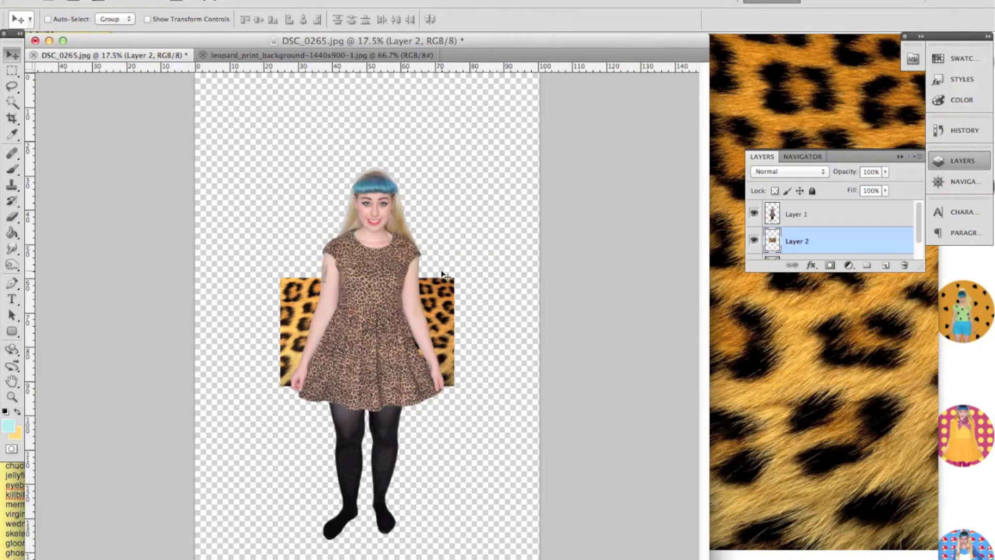
key("super+t")
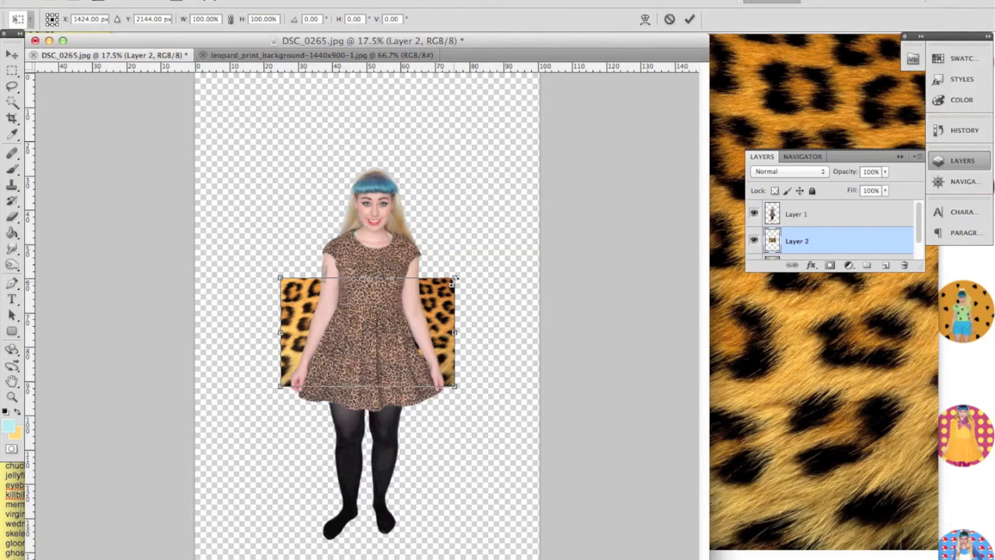
mouse_move(463, 273)
left_mouse_down()
mouse_move(513, 234)
mouse_move(476, 265)
left_mouse_up()
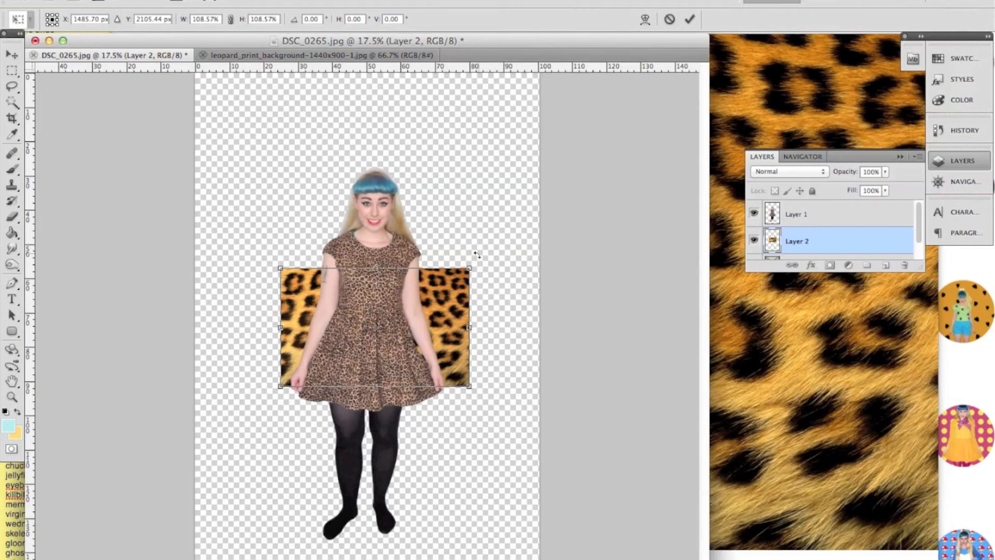
left_click_drag(479, 262, 416, 392)
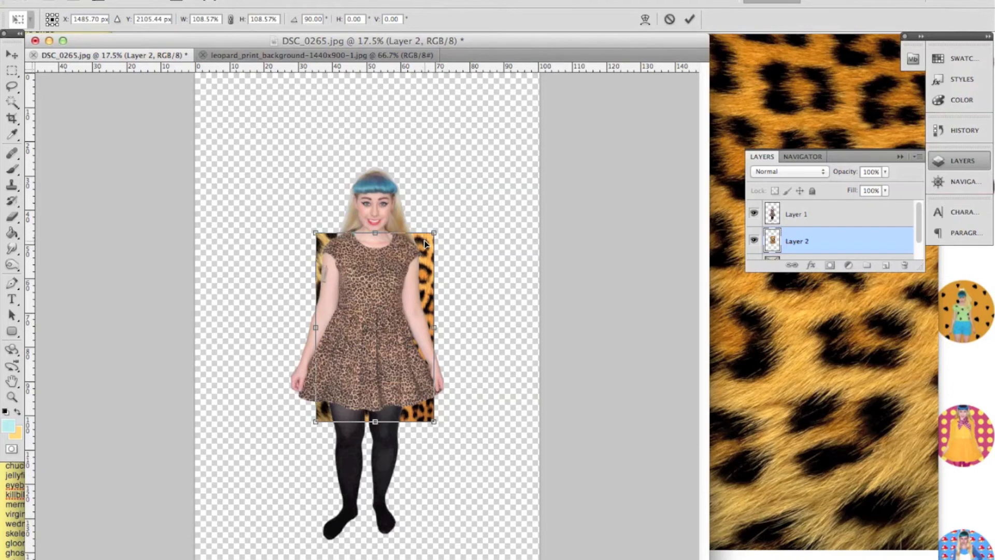
left_click_drag(424, 244, 329, 101)
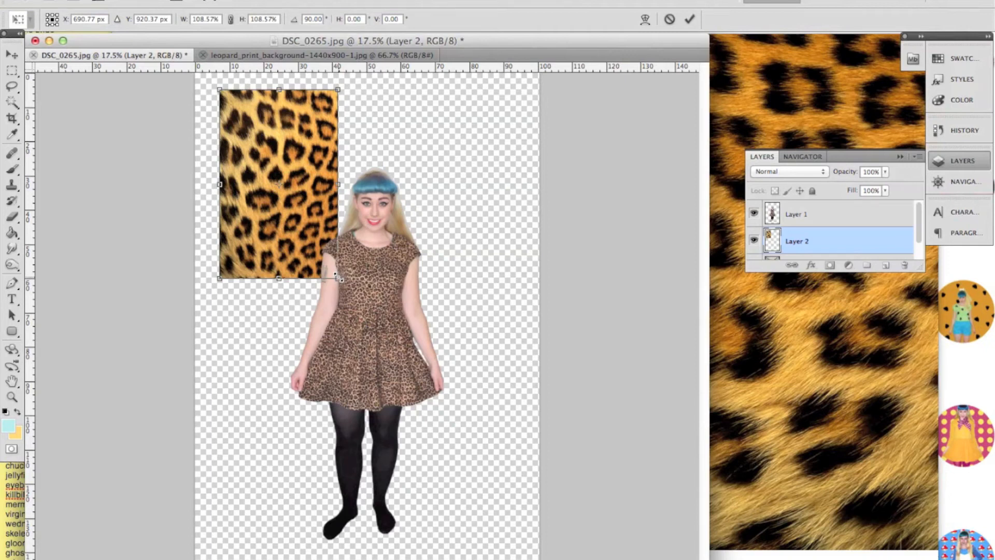
Step: Scale the leopard print proportionally to about 281% so it fills most of the canvas behind the figure, and apply the transform
left_click_drag(338, 278, 508, 410)
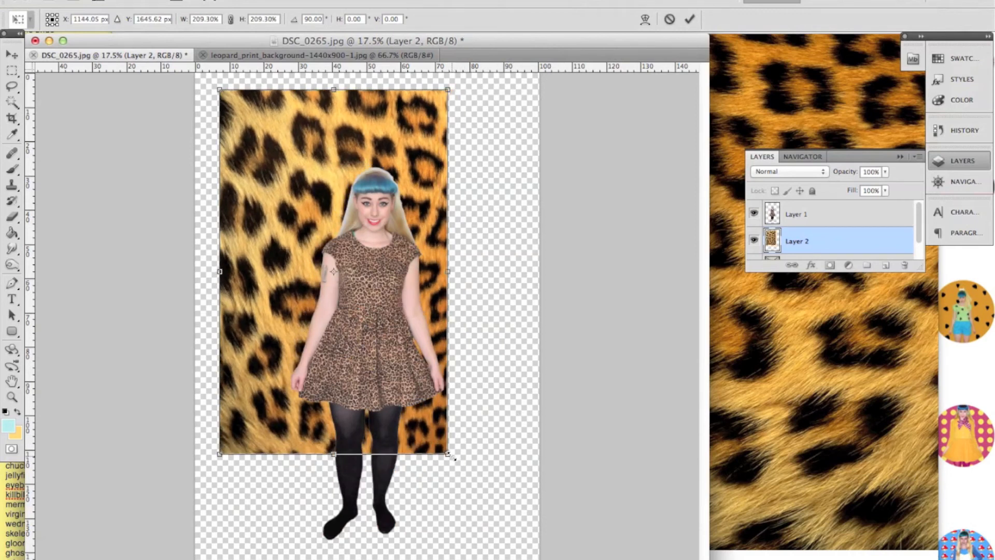
left_click_drag(449, 455, 496, 447)
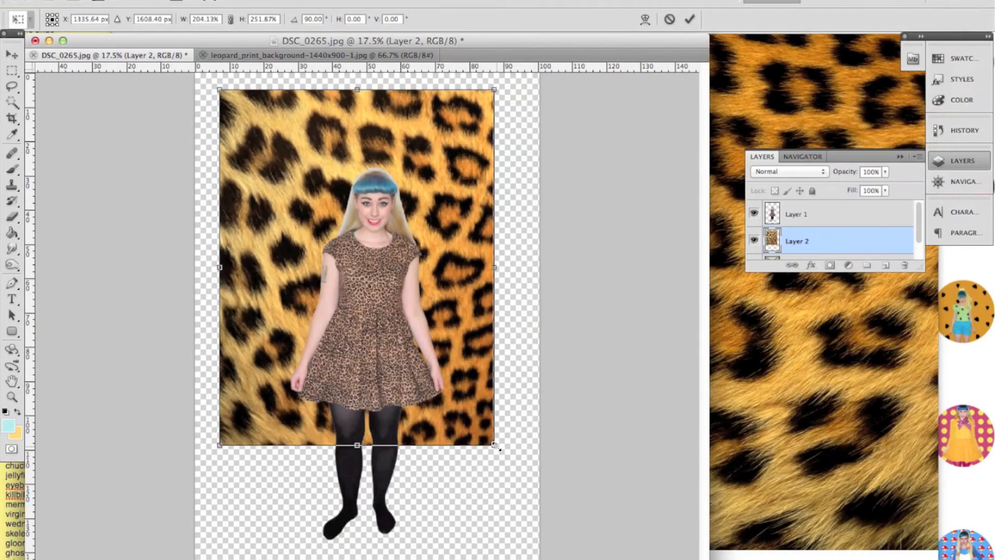
key("super+z")
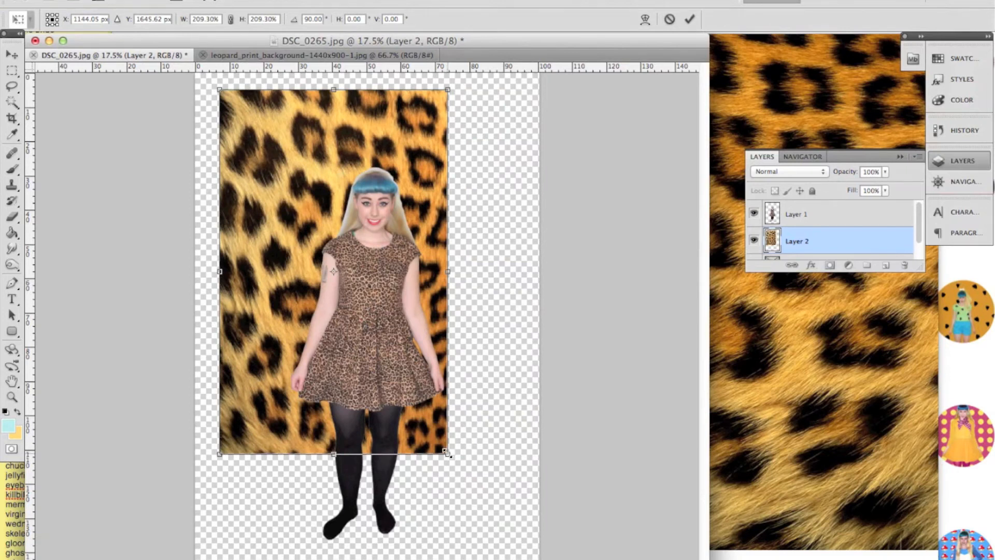
left_click_drag(447, 454, 554, 556)
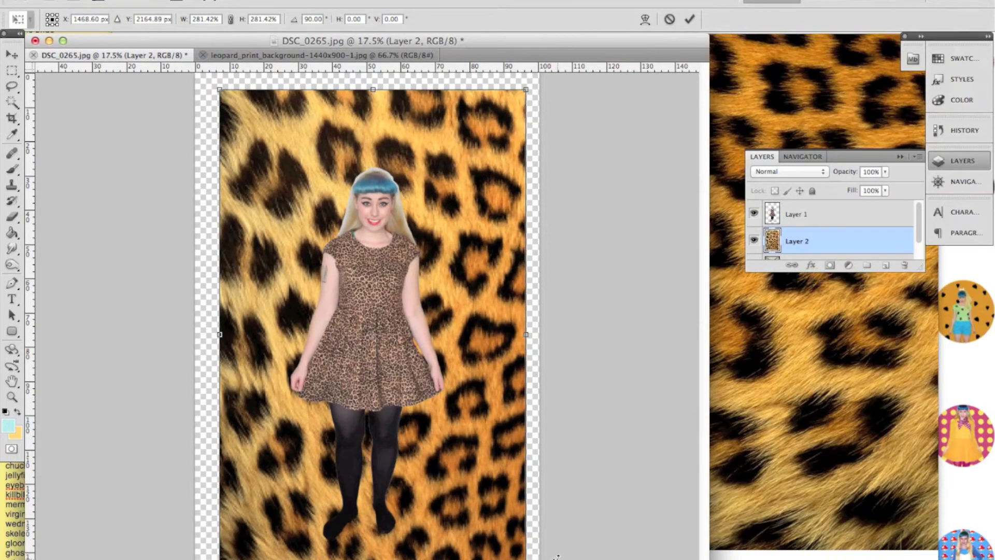
key("Return")
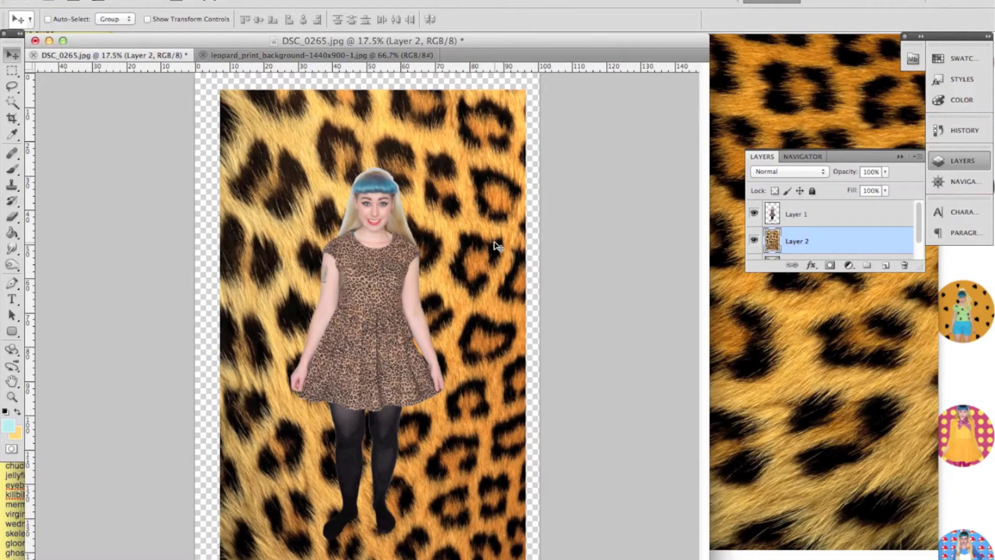
Step: Show the Background layer to check the margins around the leopard print, and hide it again
scroll(765, 228, "down", 1)
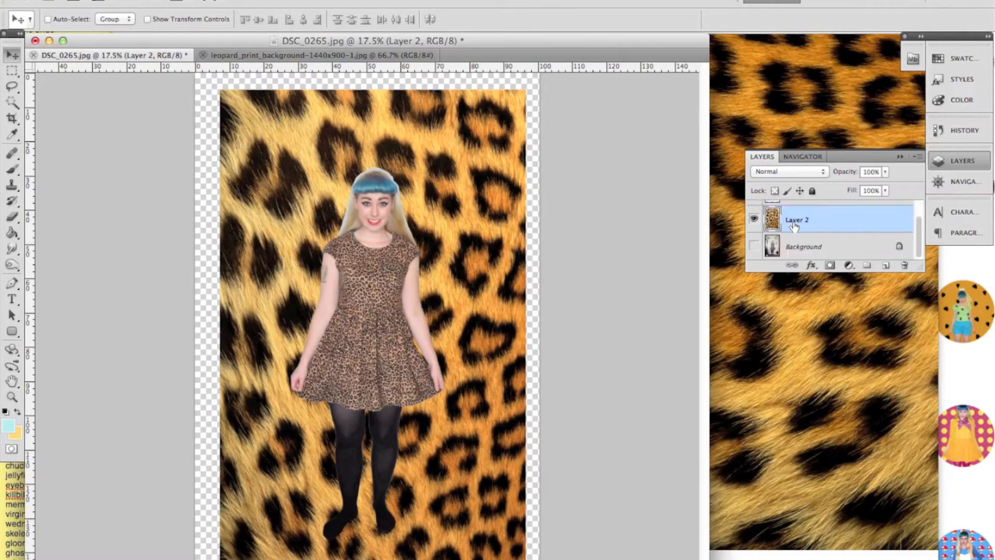
left_click(755, 246)
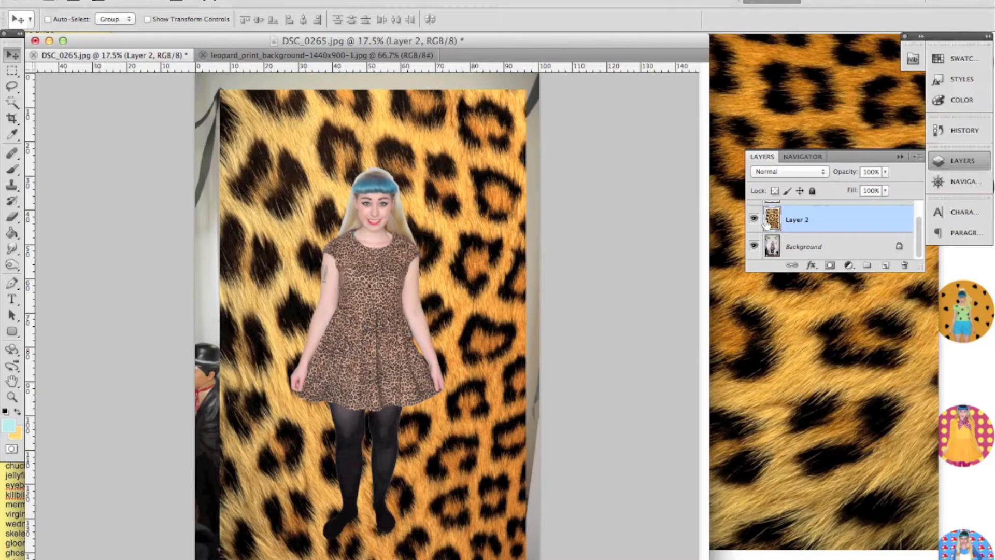
left_click(754, 246)
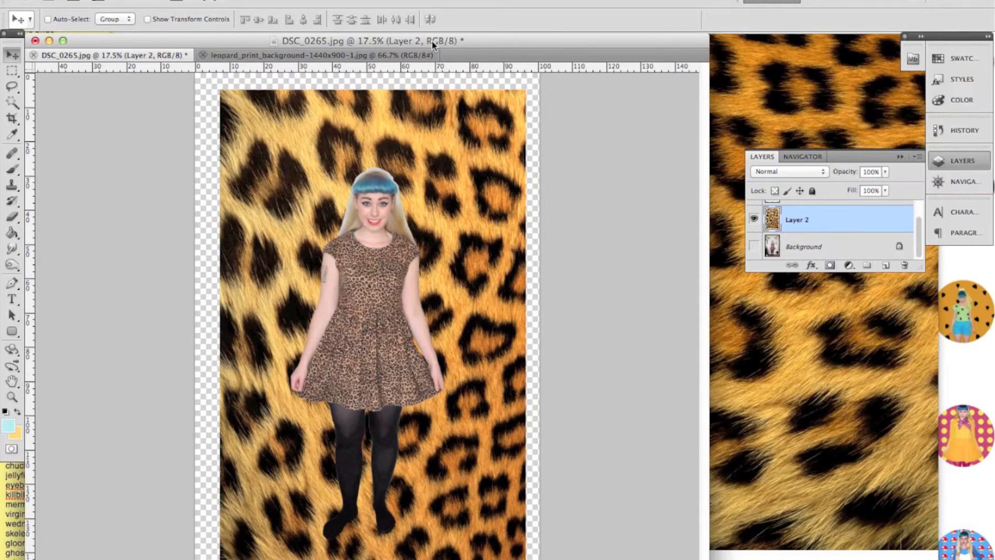
Step: Select the area covered by the leopard print with the Rectangular Marquee, crop the image to it without the transparent margins, and deselect
key("super+0")
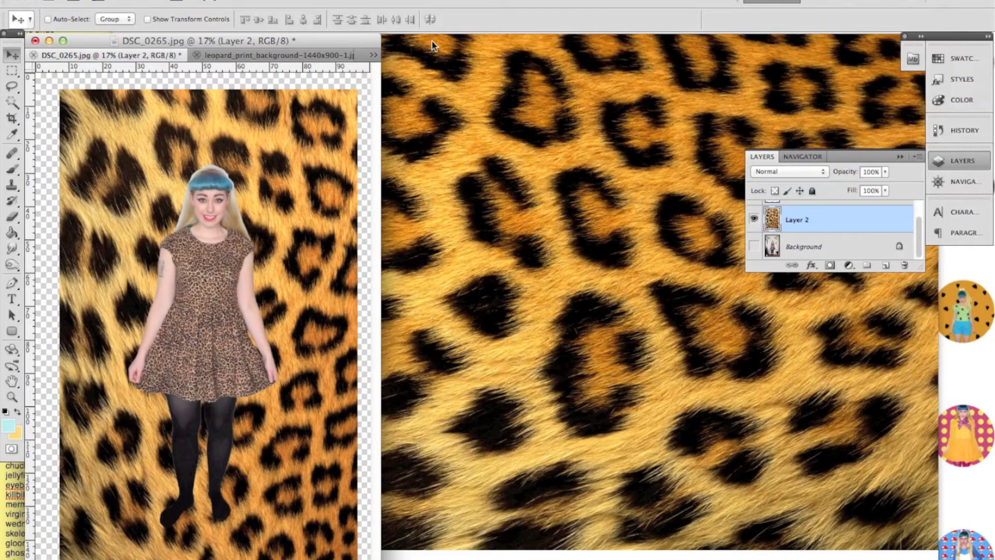
key("super+minus")
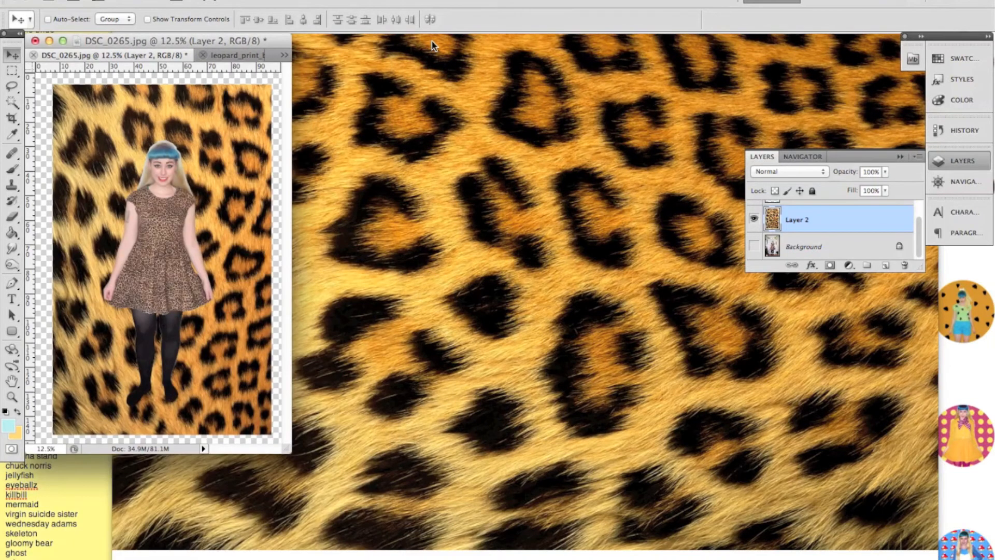
left_click_drag(289, 449, 693, 538)
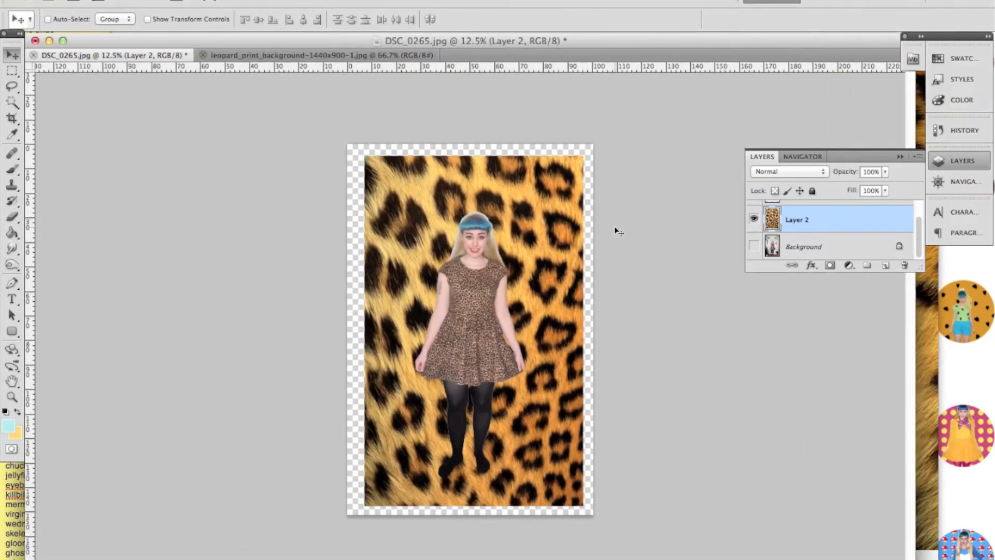
left_click(12, 73)
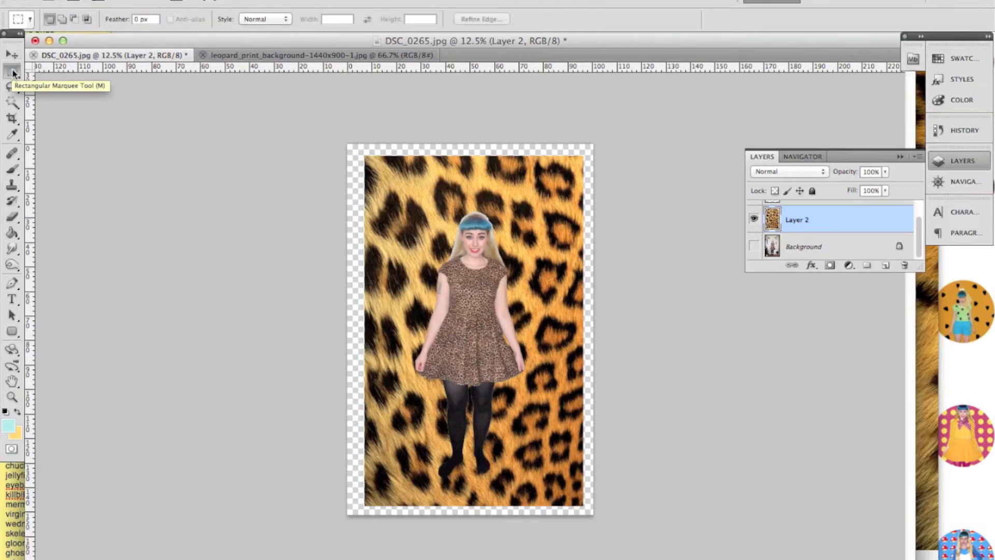
left_click(39, 71)
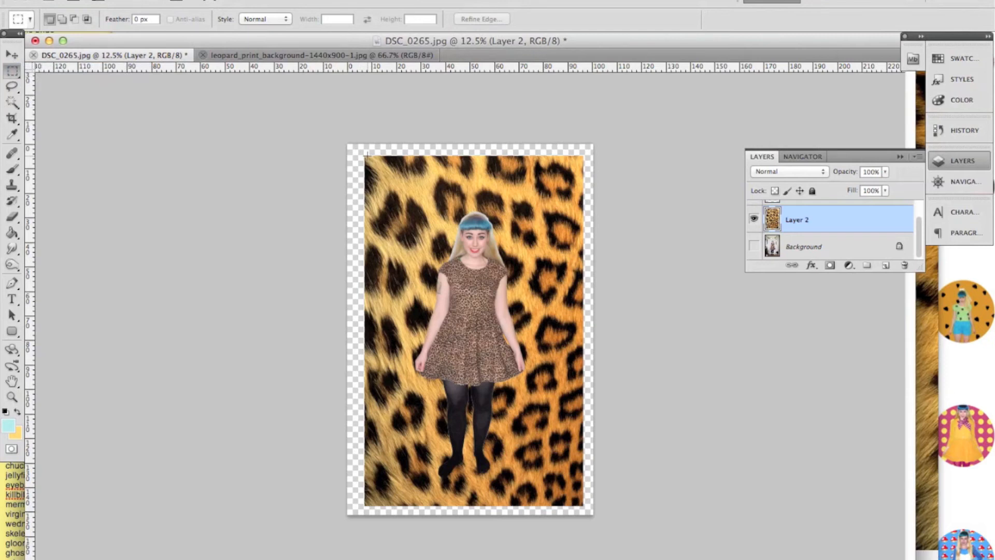
left_click_drag(366, 155, 582, 497)
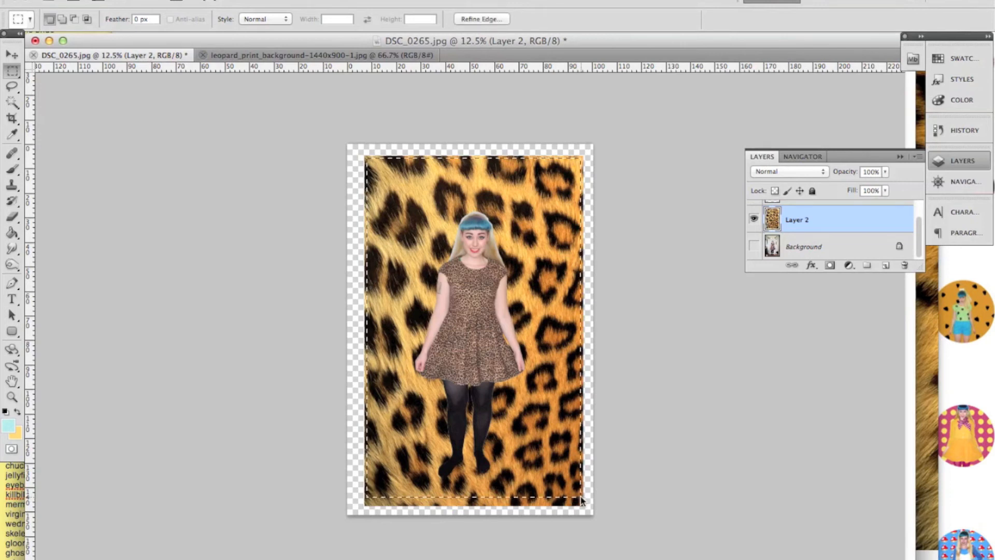
left_click(174, 1)
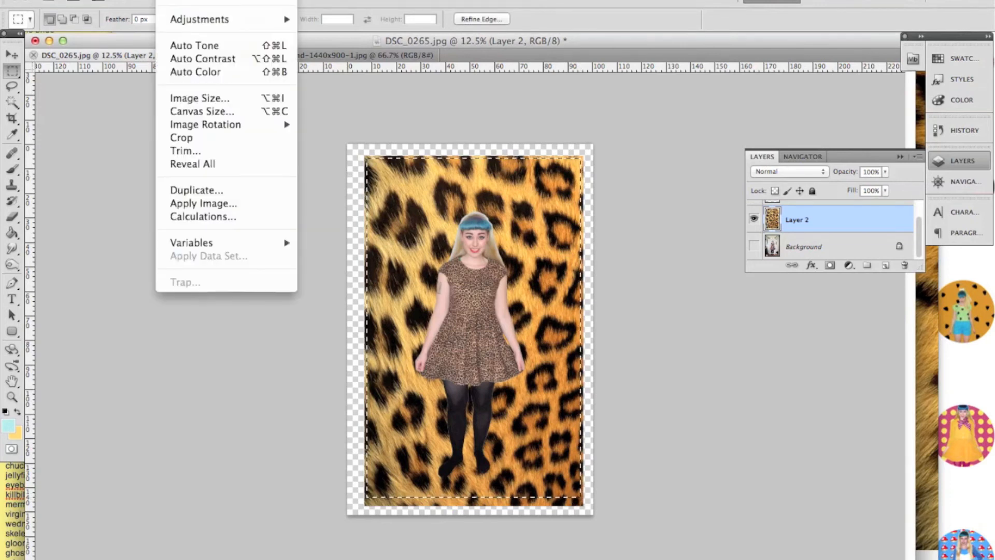
left_click(186, 137)
left_click(245, 148)
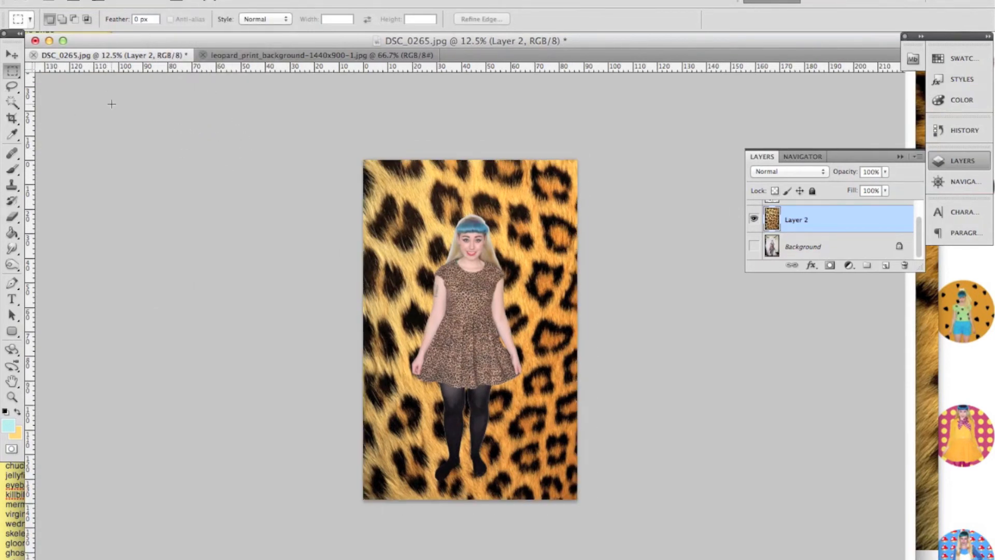
Step: Activate the cut-out figure's layer, Layer 1, and choose the Eraser Tool for cleaning up the edges around her hair
left_click(13, 56)
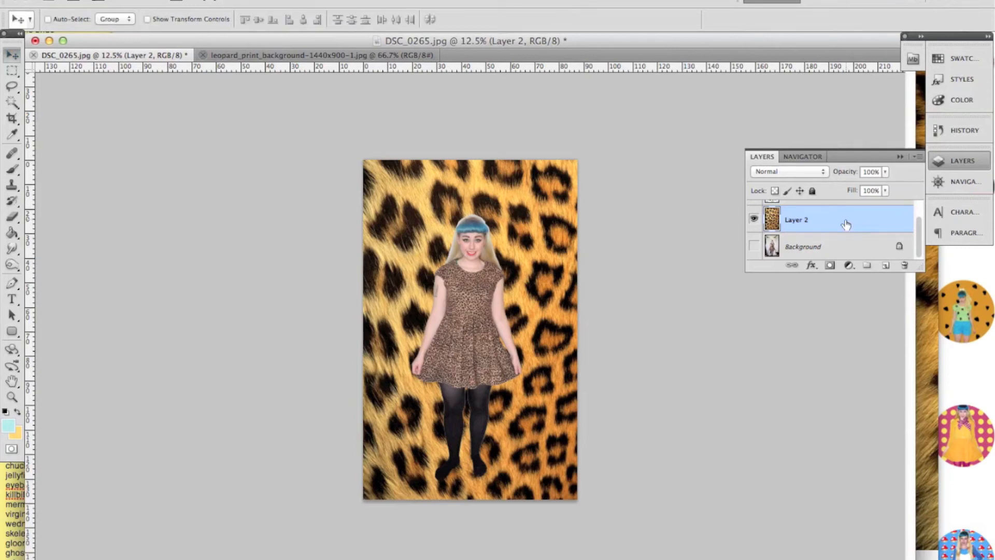
scroll(846, 224, "up", 2)
left_click(809, 216)
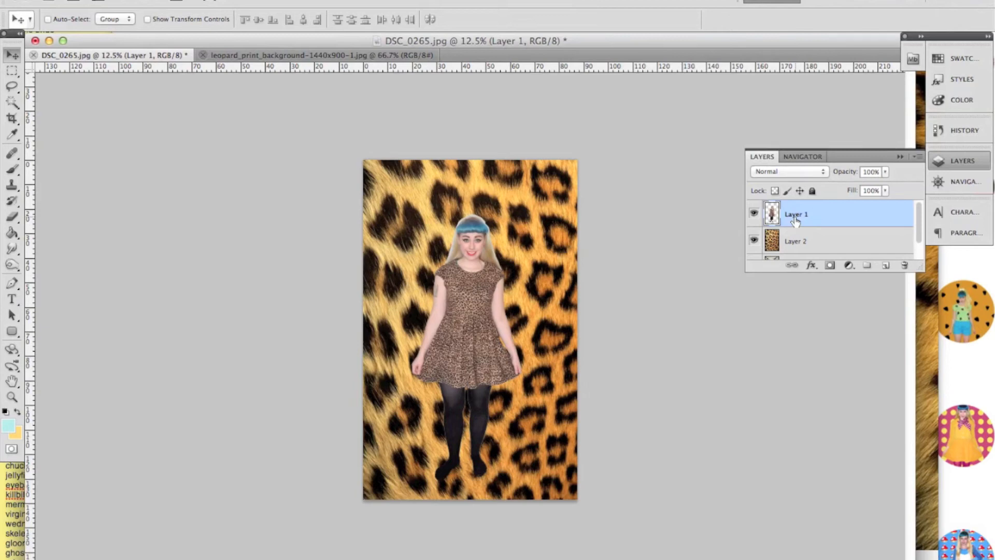
key("super+plus")
key("super+plus")
key("super+plus")
key("super+plus")
key("super+plus")
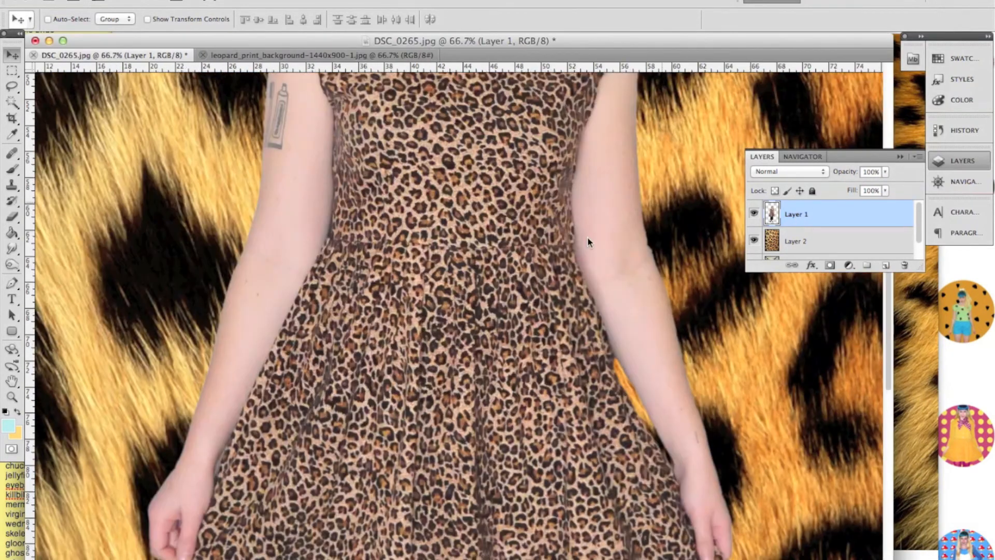
scroll(586, 236, "up", 10)
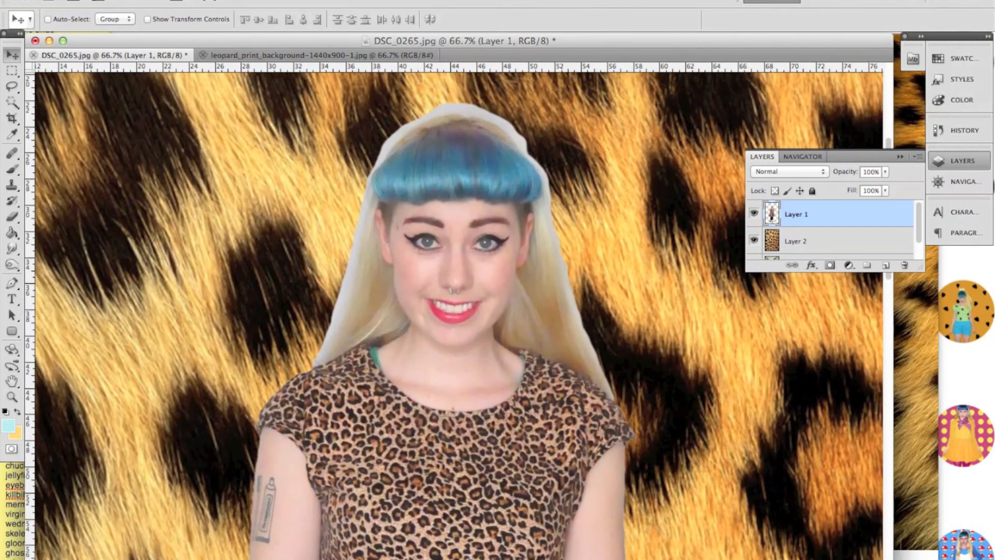
left_click(16, 215)
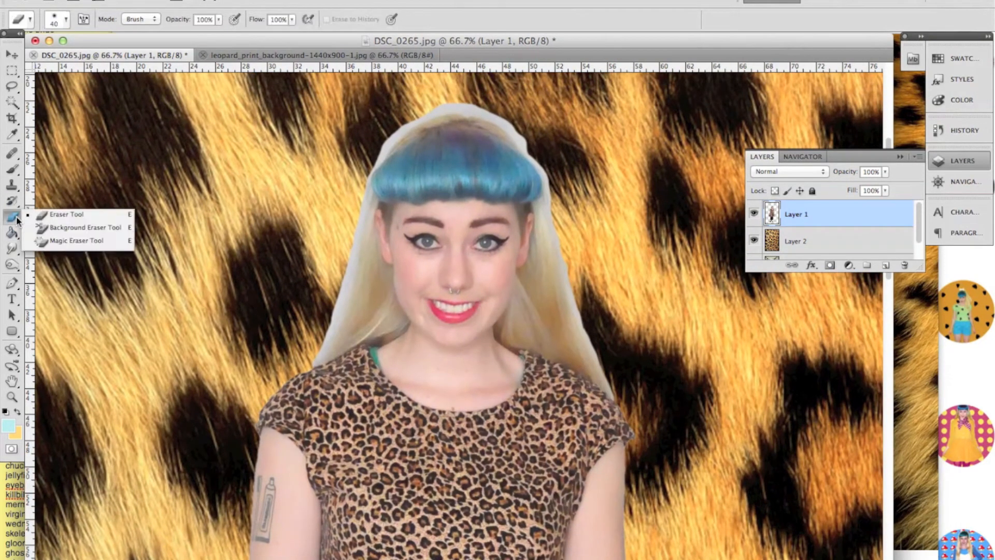
left_click(57, 215)
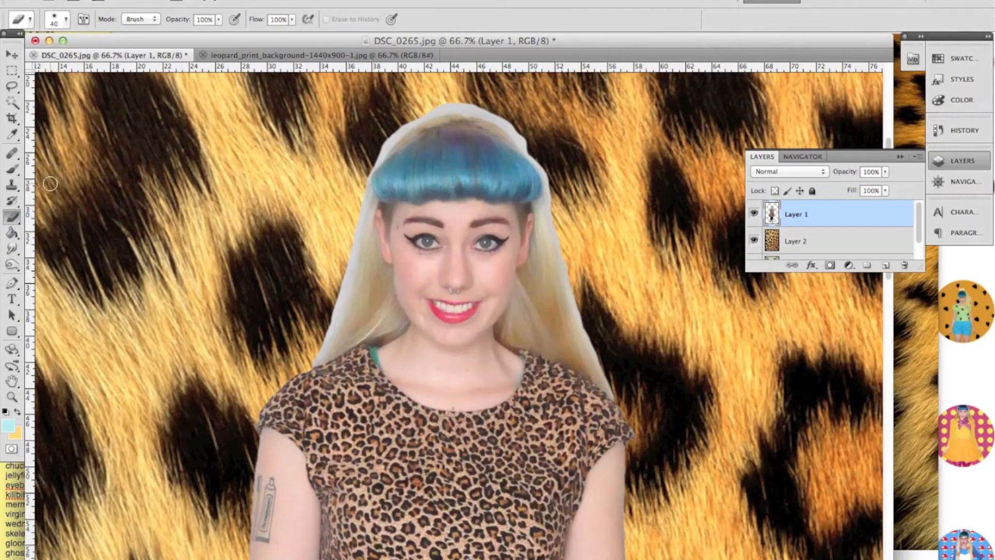
Step: Set the eraser's brush size to 39 px
left_click(67, 19)
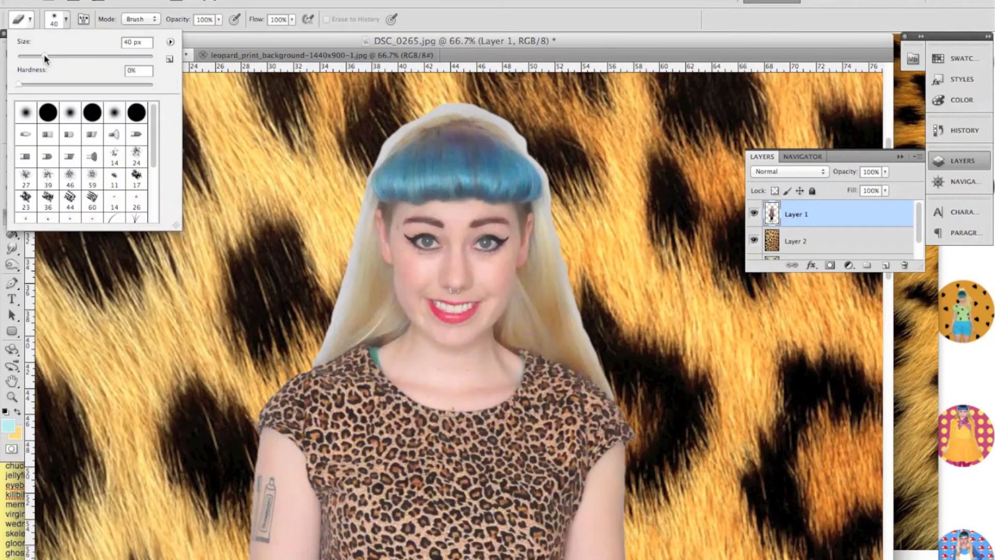
left_click_drag(45, 55, 37, 54)
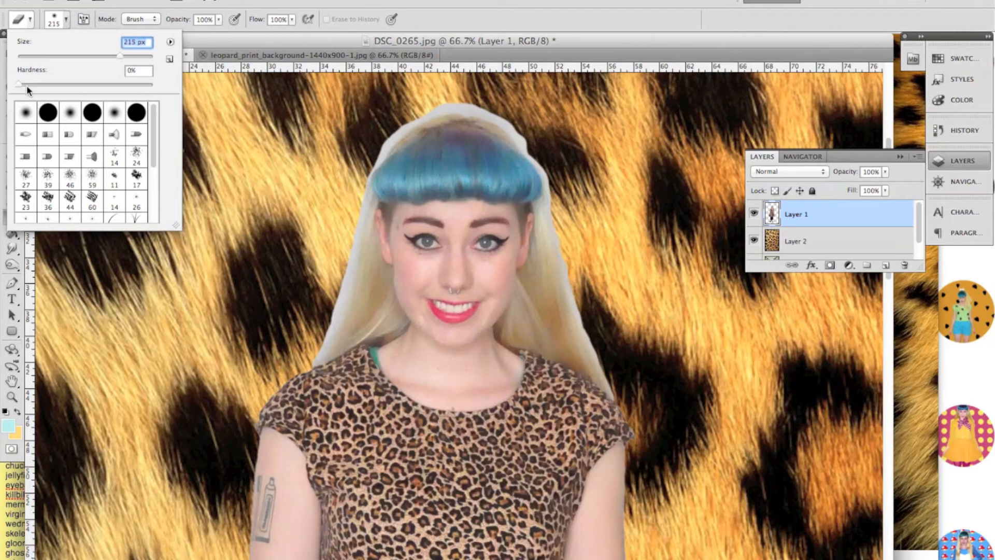
left_click_drag(119, 55, 44, 63)
Step: Try eraser strokes across the face at 0% and 100% hardness, undoing each, and return the hardness to 0%
left_click_drag(399, 257, 444, 338)
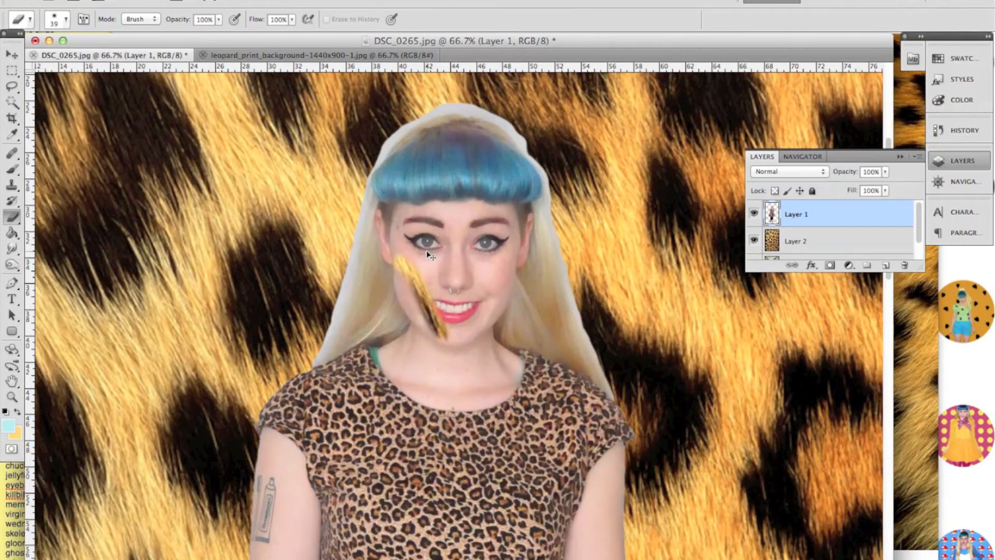
key("super+z")
left_click(61, 20)
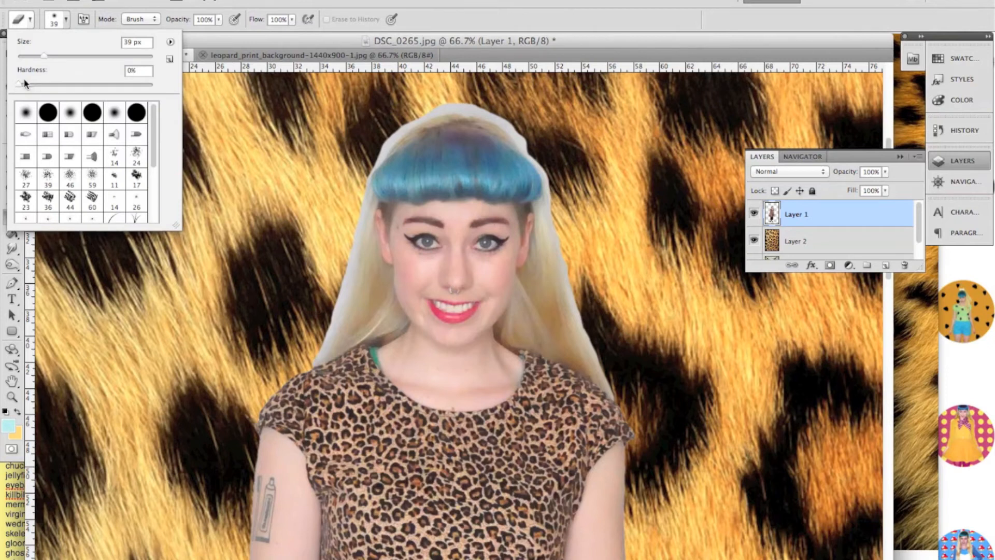
left_click_drag(19, 83, 200, 89)
left_click(451, 281)
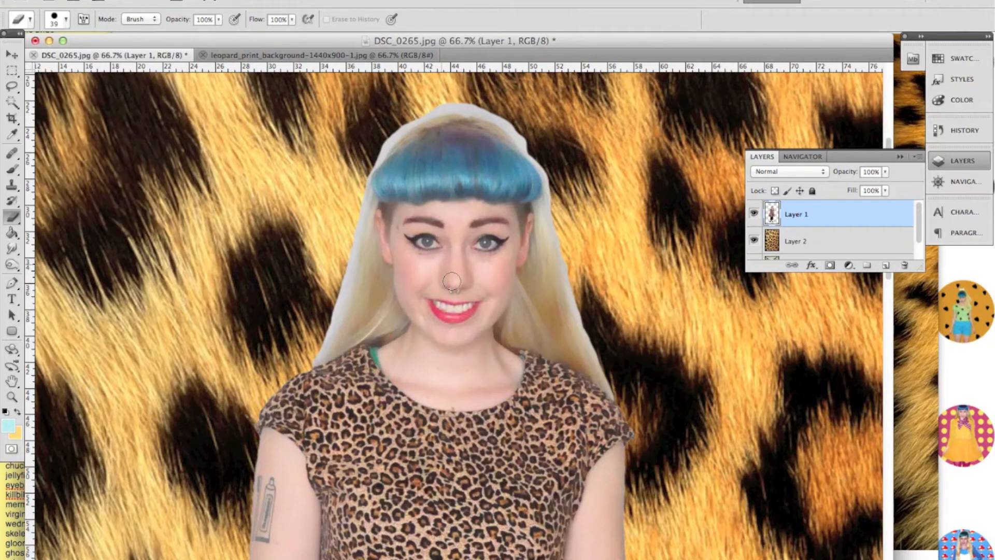
left_click_drag(431, 241, 479, 327)
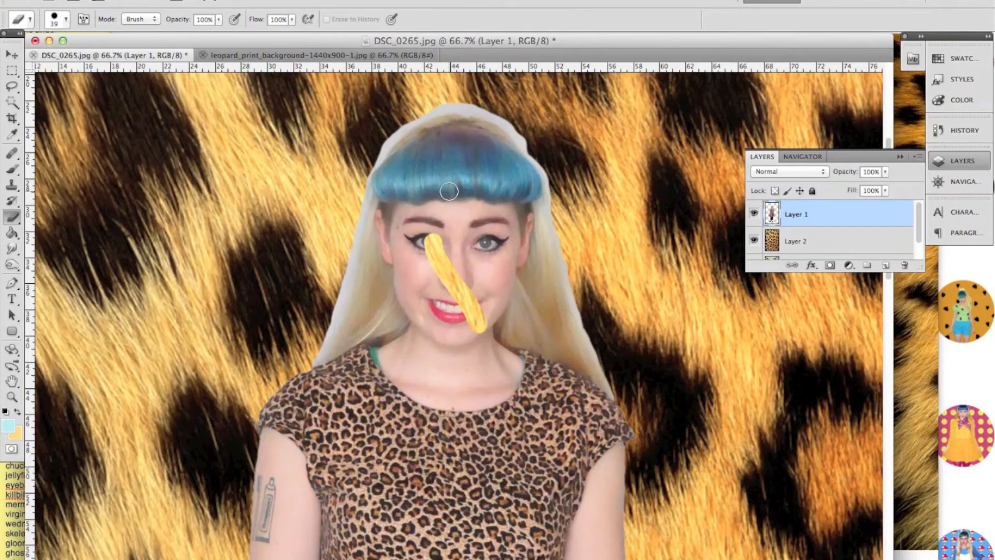
key("super+z")
left_click(67, 21)
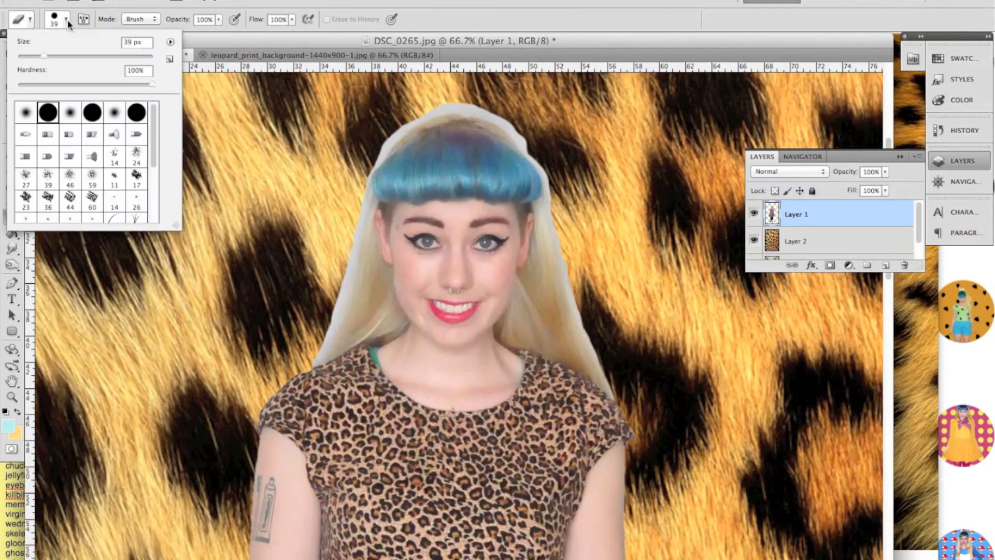
left_click_drag(148, 82, 4, 87)
Step: Erase the pale leftover fringe around the top of the head and along both sides of the long hair down to the shoulders
left_click(405, 115)
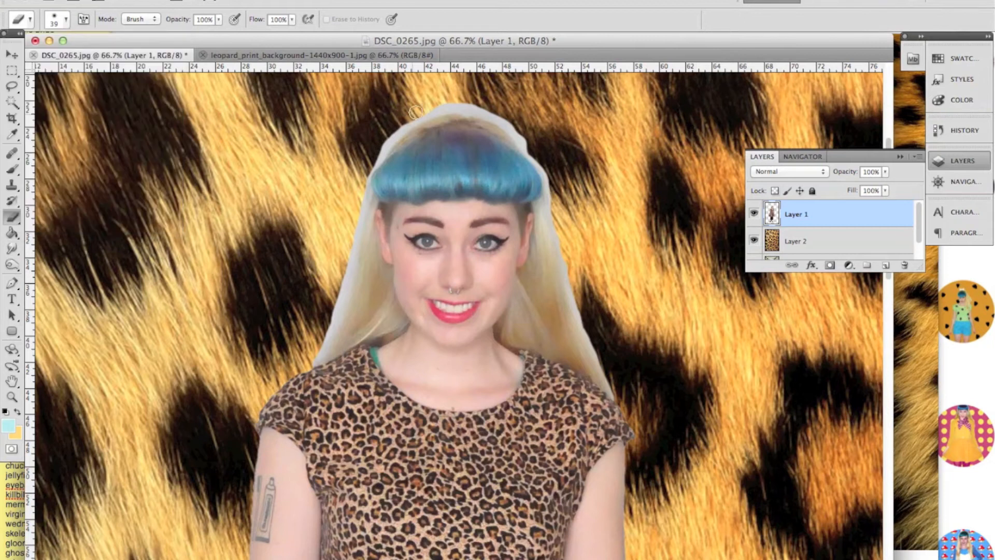
left_click_drag(427, 110, 371, 164)
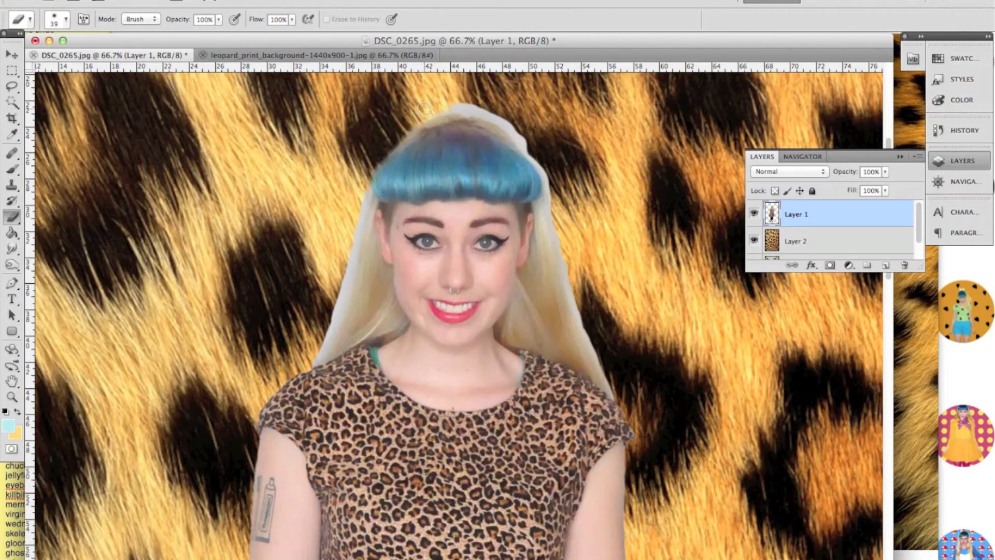
mouse_move(470, 99)
left_mouse_down()
mouse_move(441, 104)
mouse_move(497, 108)
mouse_move(487, 110)
mouse_move(514, 124)
mouse_move(479, 110)
mouse_move(519, 128)
mouse_move(514, 121)
mouse_move(525, 139)
mouse_move(505, 119)
mouse_move(552, 170)
mouse_move(533, 152)
mouse_move(554, 183)
mouse_move(550, 228)
mouse_move(615, 387)
mouse_move(574, 285)
left_mouse_up()
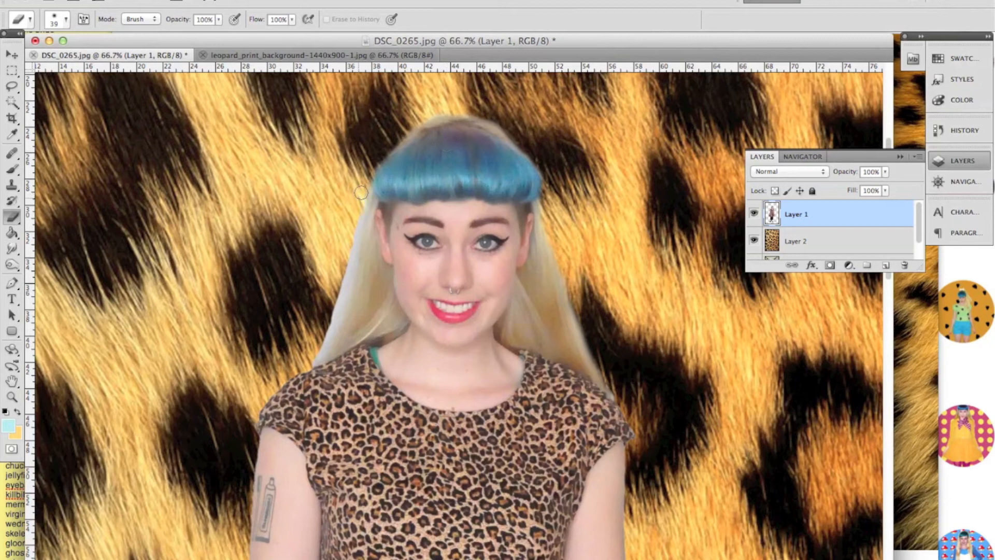
mouse_move(355, 222)
left_mouse_down()
mouse_move(312, 351)
mouse_move(362, 199)
mouse_move(333, 329)
mouse_move(304, 358)
mouse_move(331, 327)
left_mouse_up()
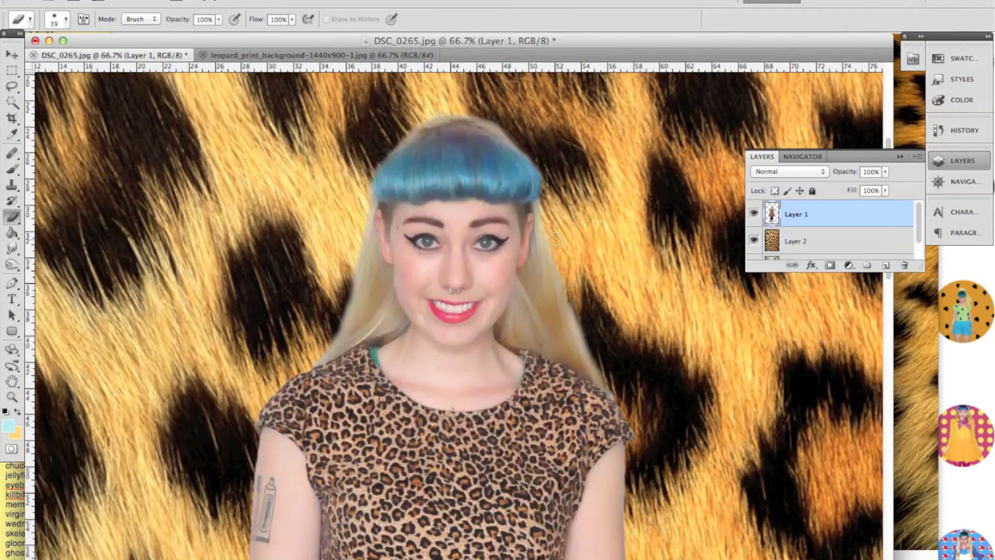
left_click_drag(565, 274, 617, 386)
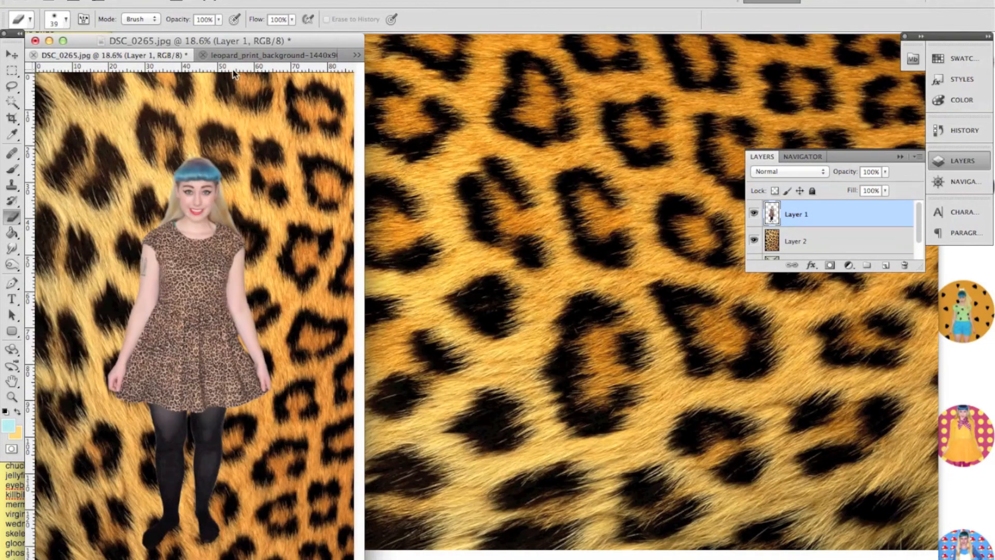
left_click(13, 54)
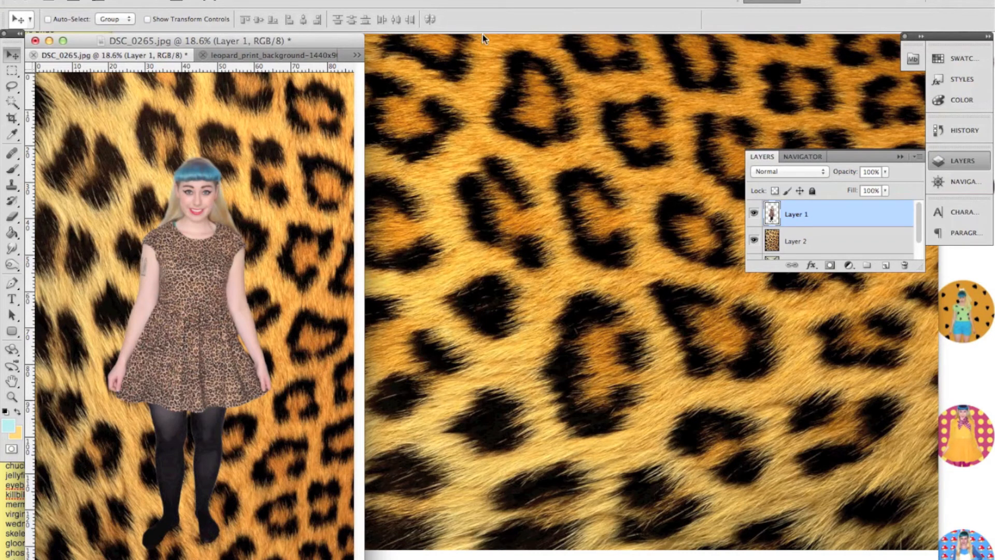
left_click(847, 247)
left_click(845, 225)
left_click(107, 1)
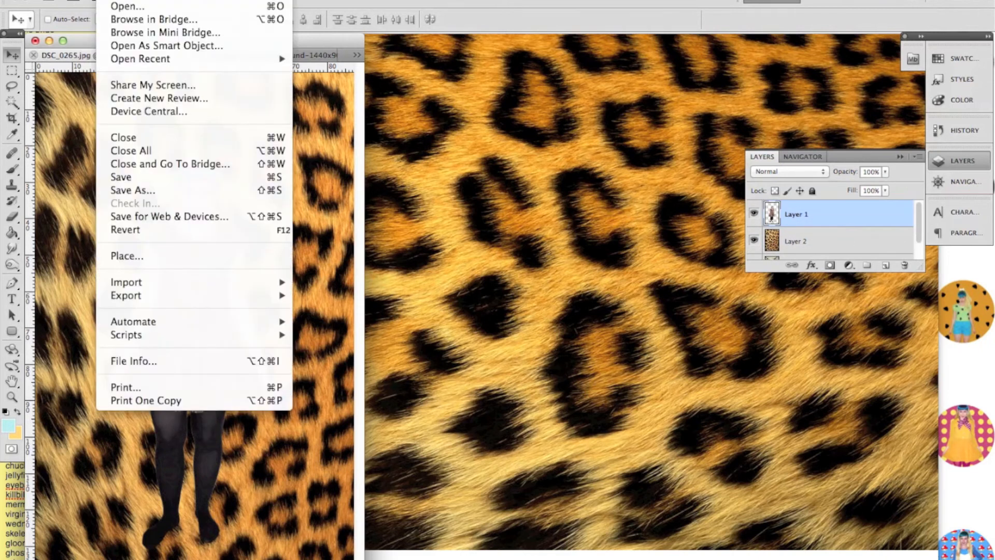
left_click(146, 193)
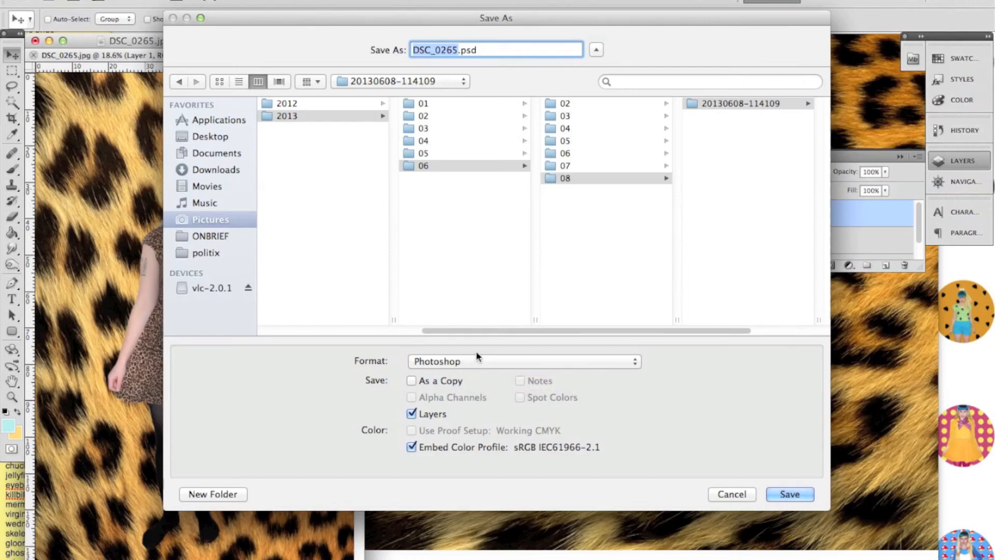
left_click(731, 493)
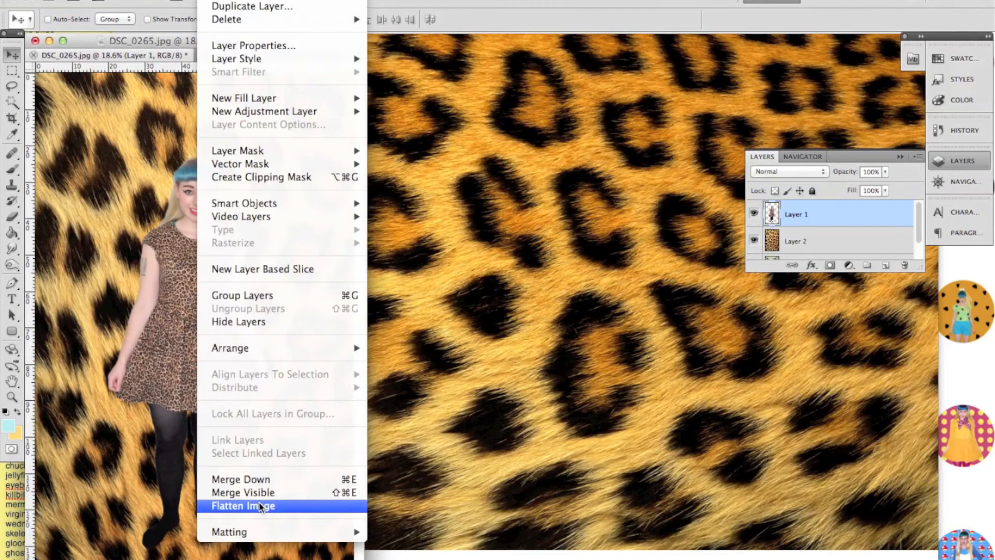
Step: Flatten the image, discarding the hidden layers, and save it in the ONBRIEF folder as youtubetutorial.jpg, a JPEG at Maximum quality 12
left_click(261, 506)
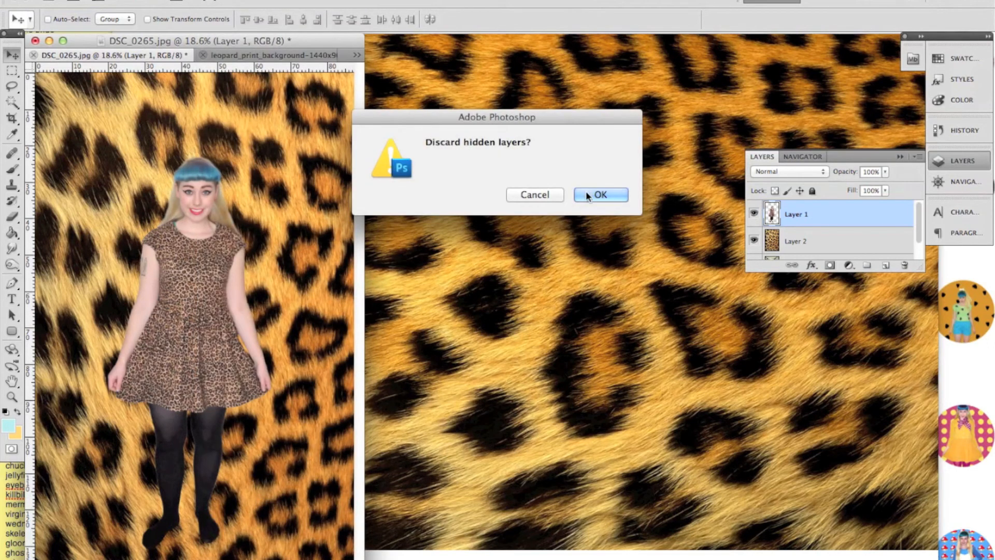
left_click(592, 193)
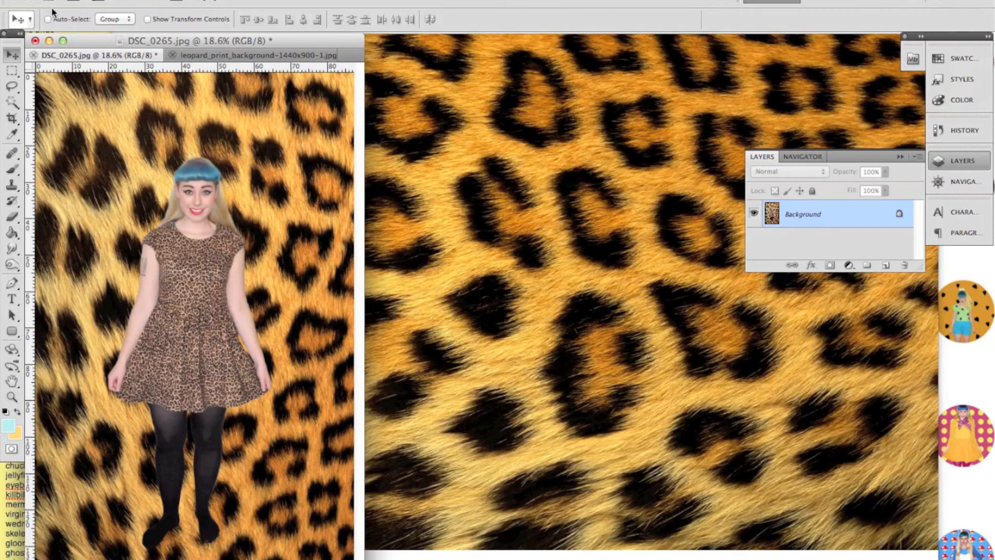
left_click(107, 2)
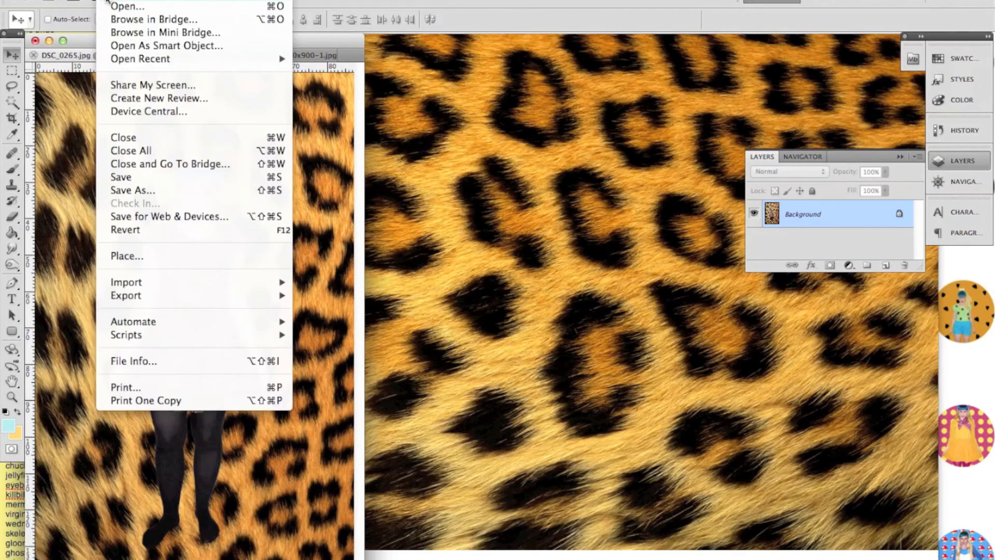
left_click(134, 191)
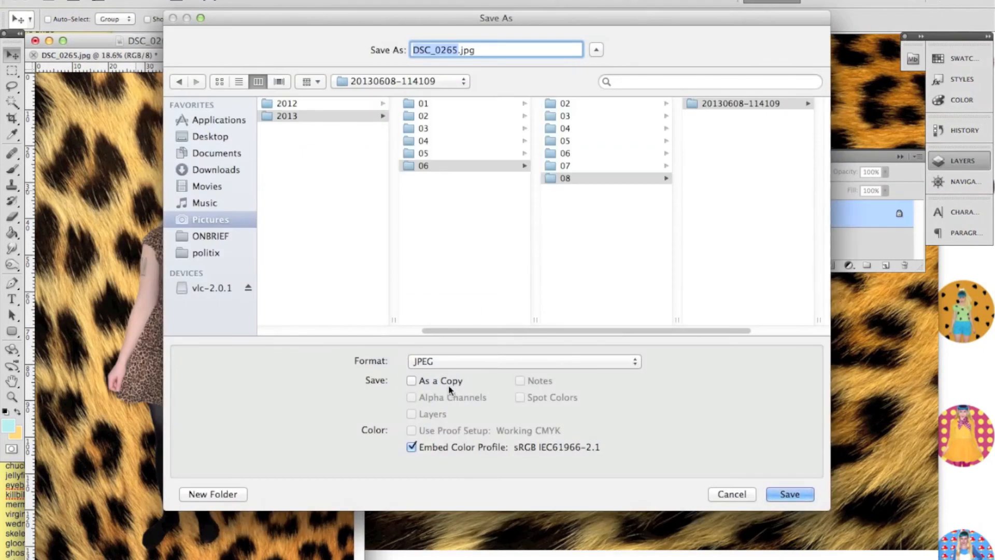
left_click(461, 364)
left_click(460, 364)
left_click(209, 236)
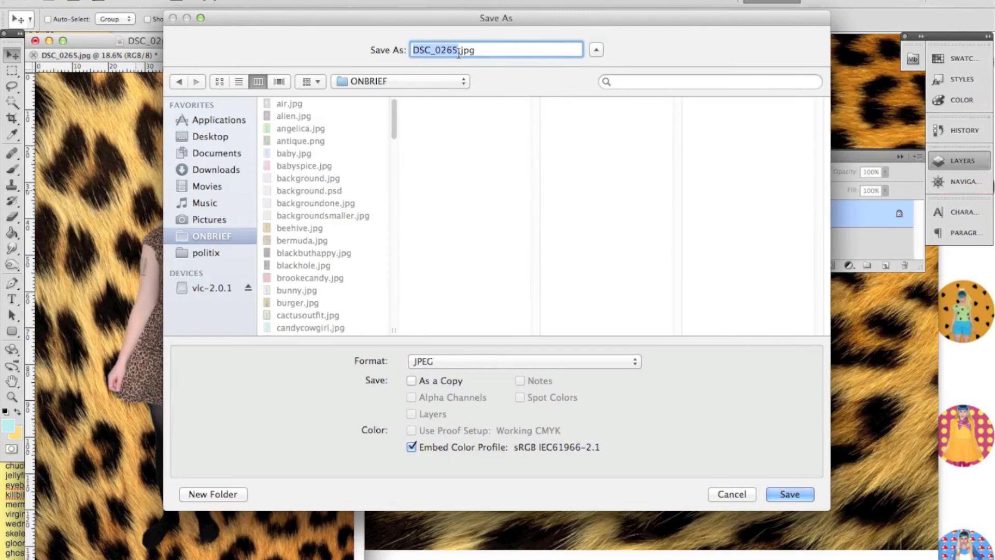
type("youtube")
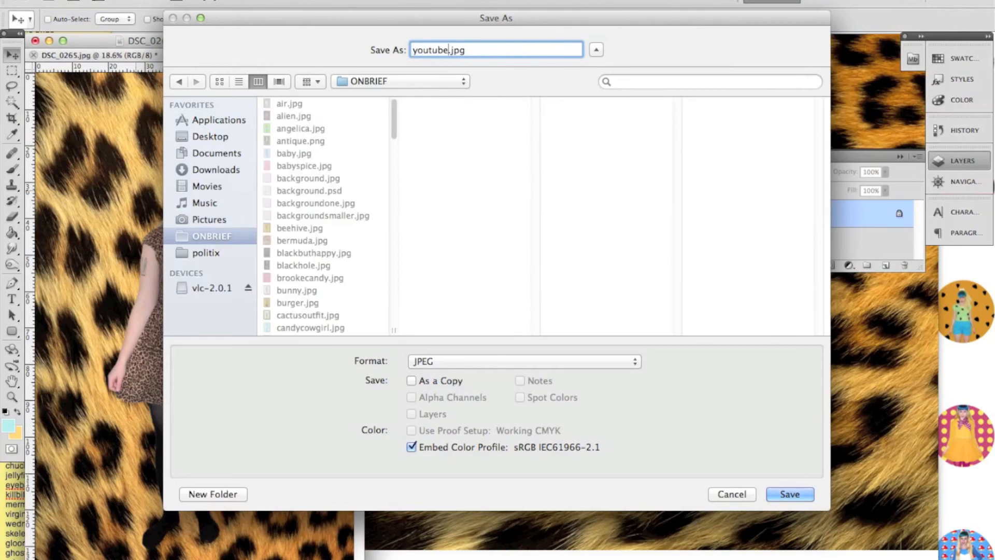
type("tutorial")
key("Return")
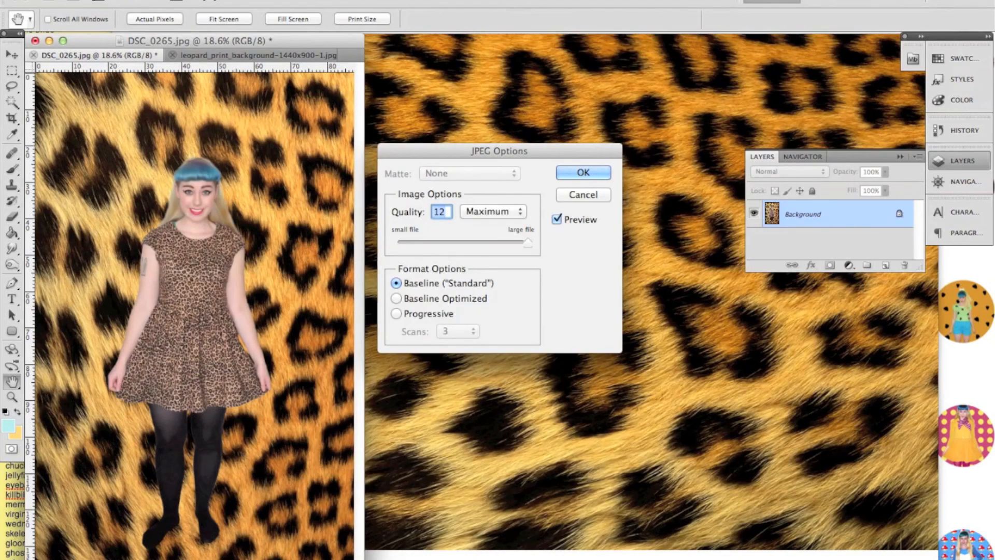
key("Return")
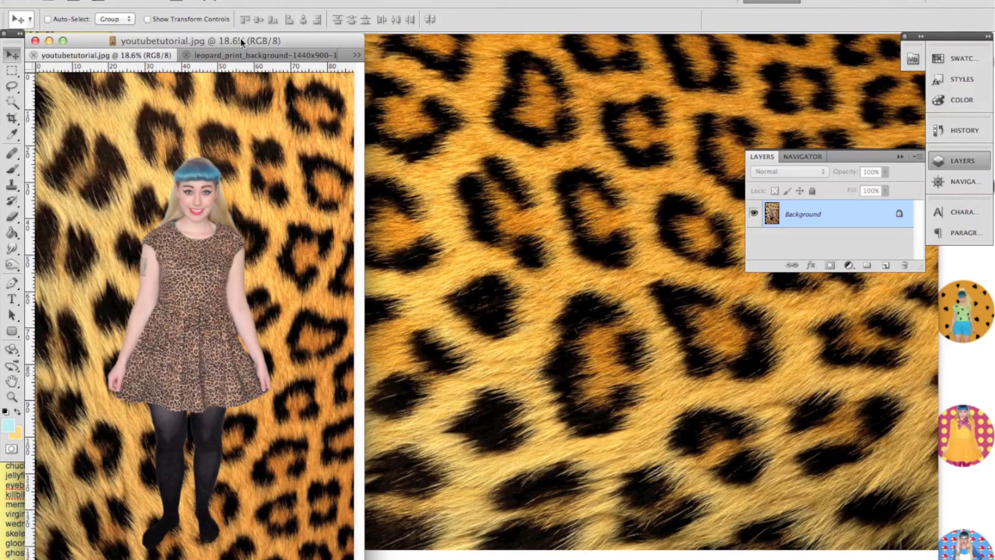
Step: Open the Liquify filter on the flattened leopard-print composite
key("super+equal")
key("super+equal")
key("super+equal")
key("super+equal")
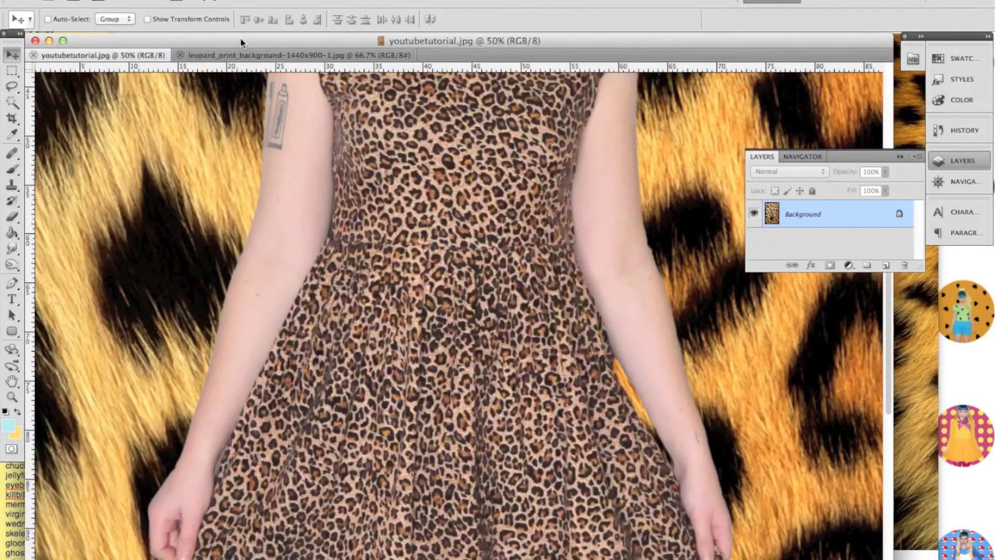
key("super+equal")
scroll(344, 182, "up", 5)
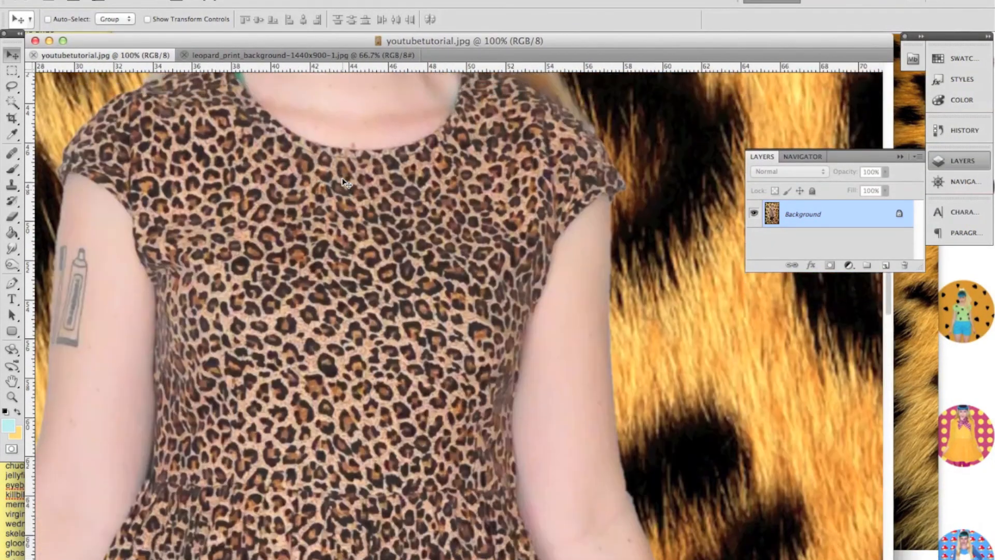
scroll(345, 182, "up", 10)
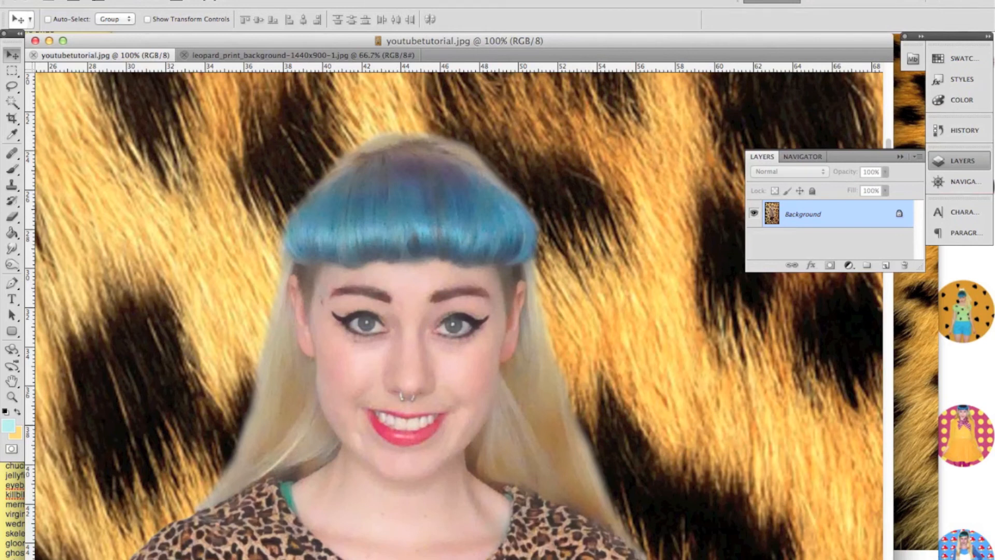
left_click(293, 1)
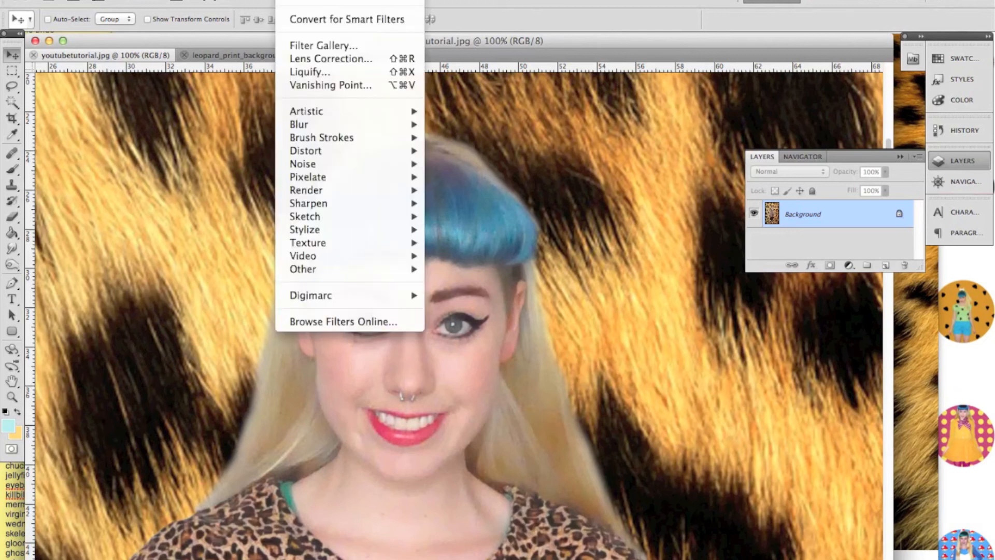
left_click(330, 73)
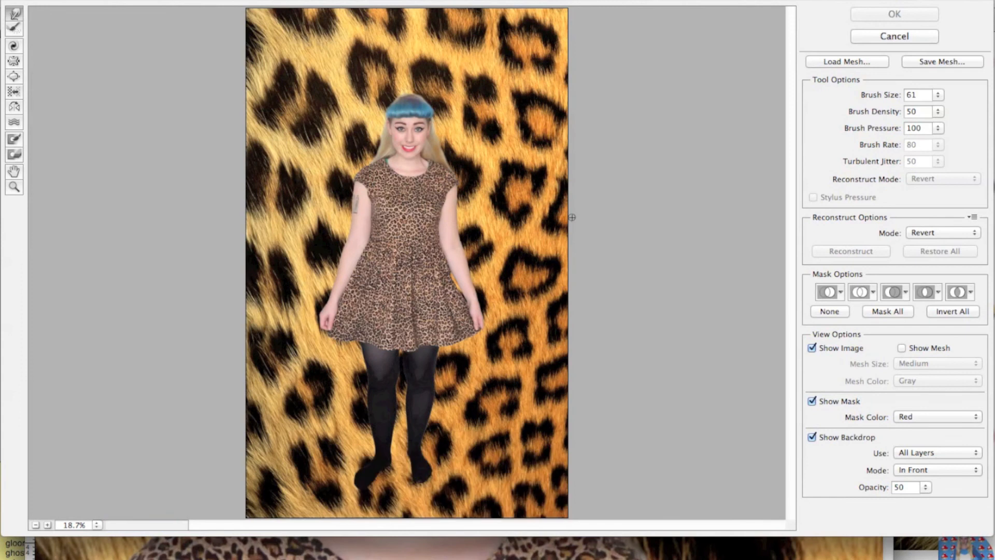
Step: Choose Liquify's Forward Warp tool with a brush size of 61, framing the figure's head and shoulders
key("super+plus")
key("super+plus")
key("super+plus")
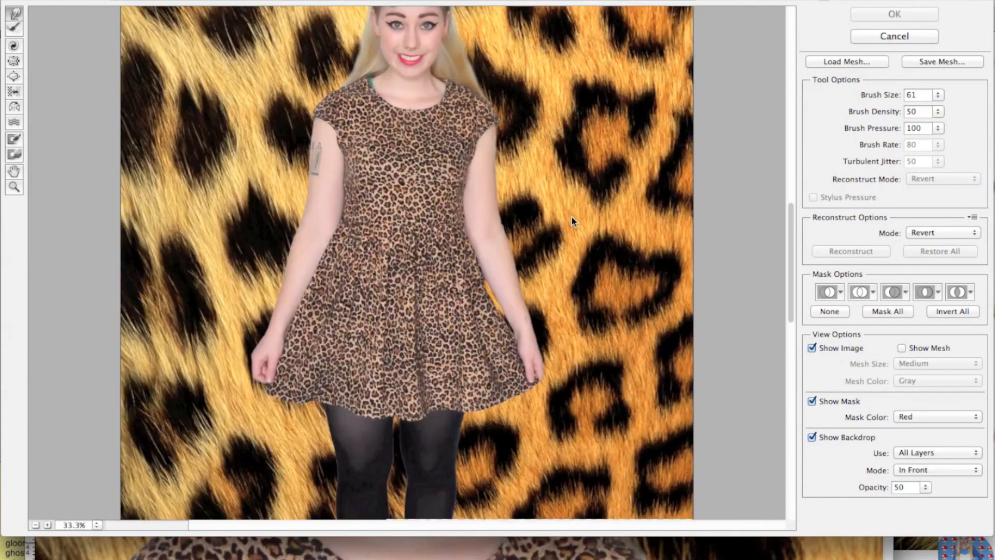
scroll(445, 145, "up", 3)
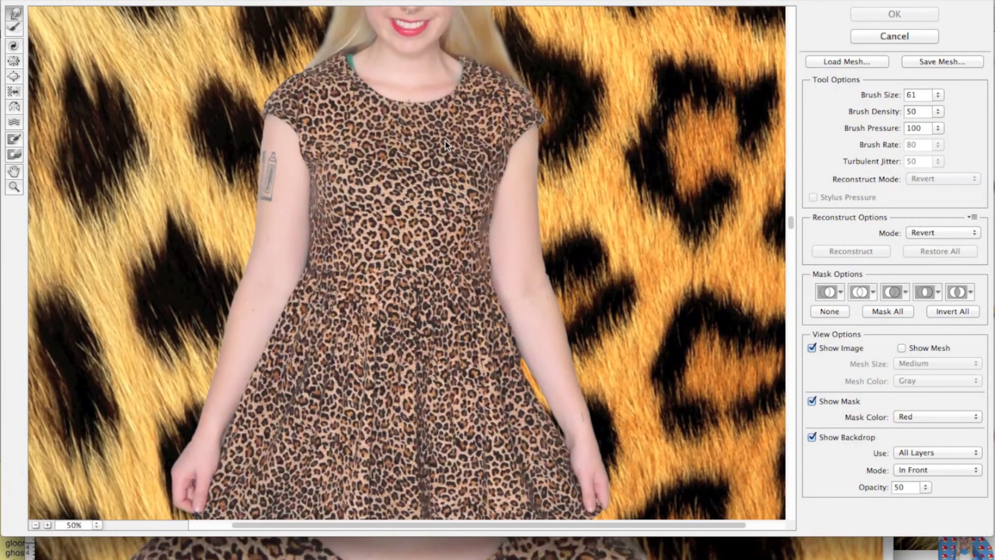
scroll(445, 145, "up", 5)
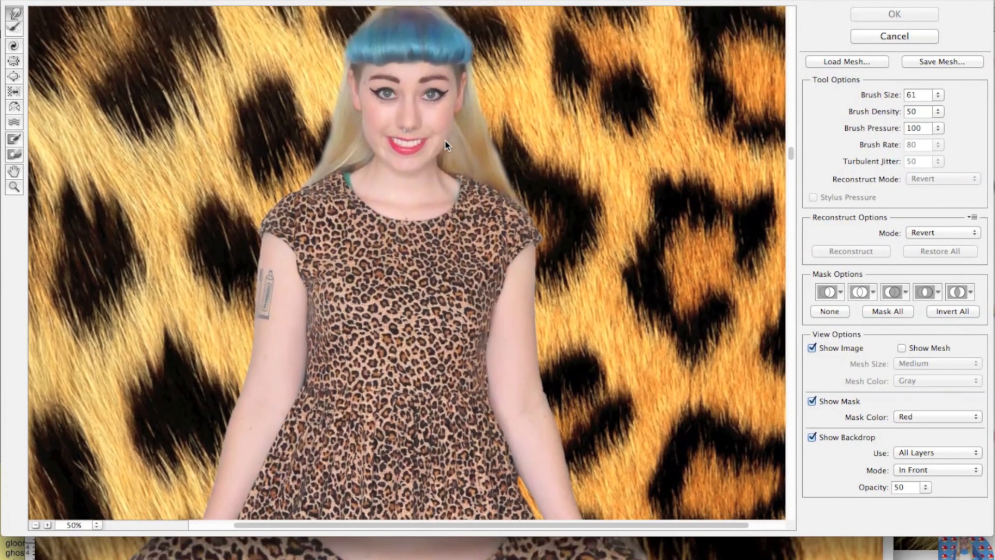
key("super+plus")
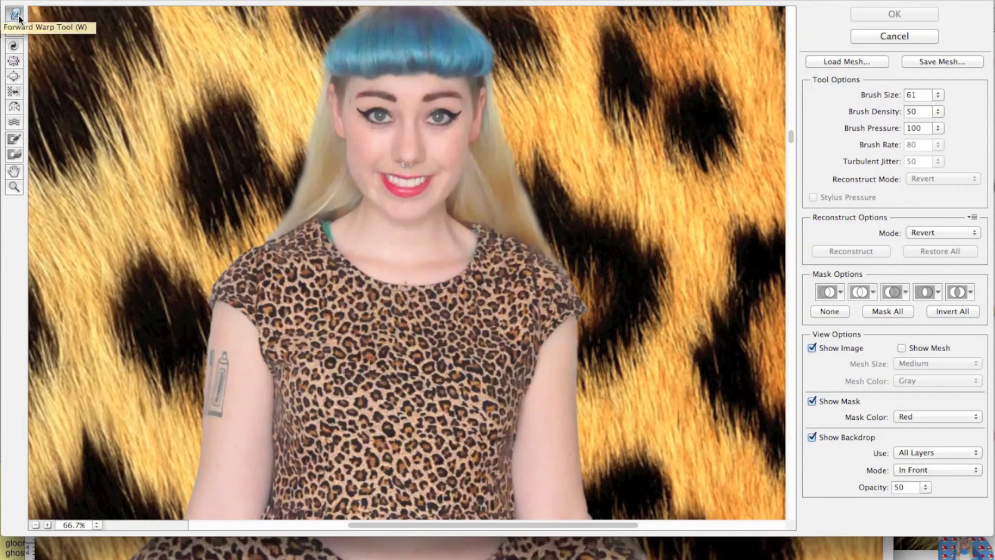
left_click(19, 46)
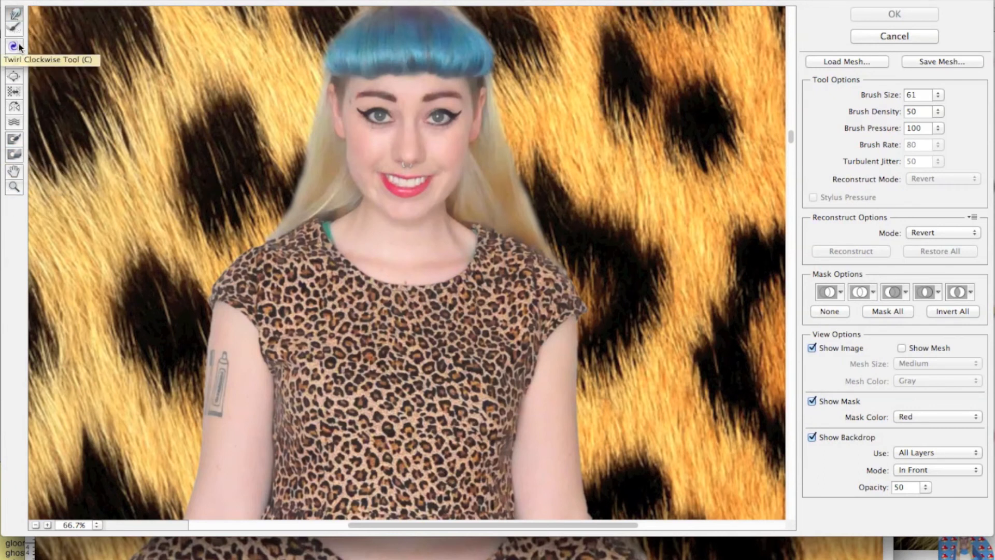
left_click(16, 14)
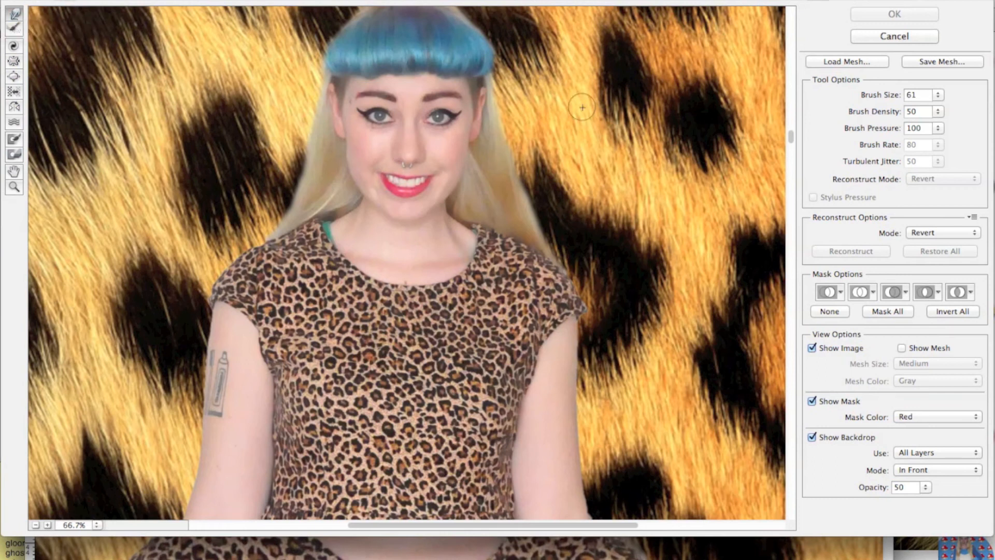
left_click(939, 94)
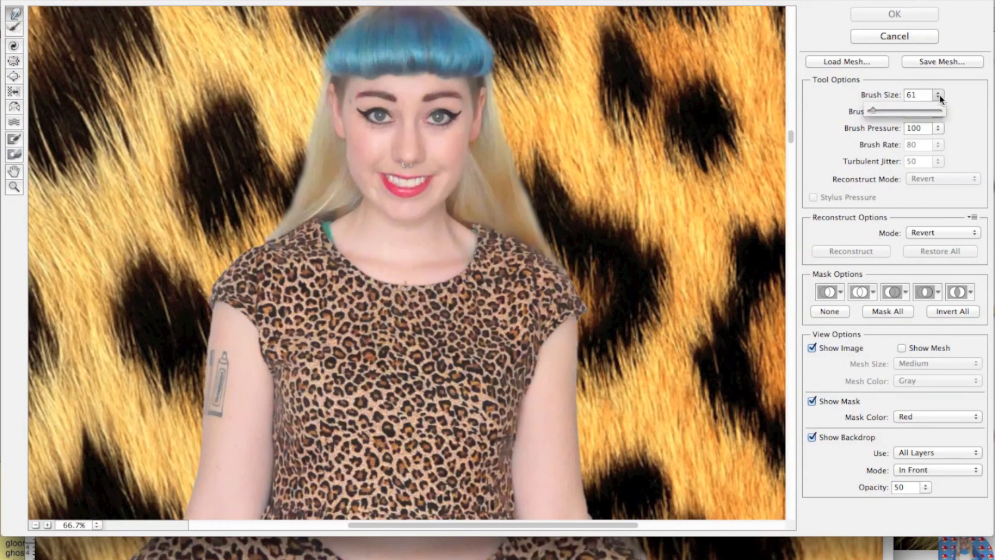
left_click(939, 95)
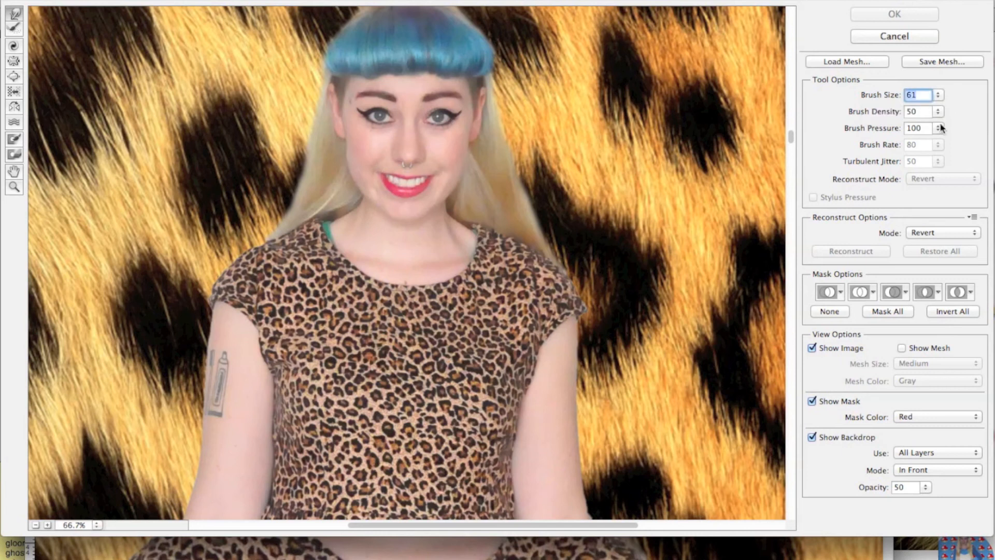
Step: Push the edges of the blue fringe into a neater, smoother shape with Forward Warp and apply the Liquify filter
key("super+equal")
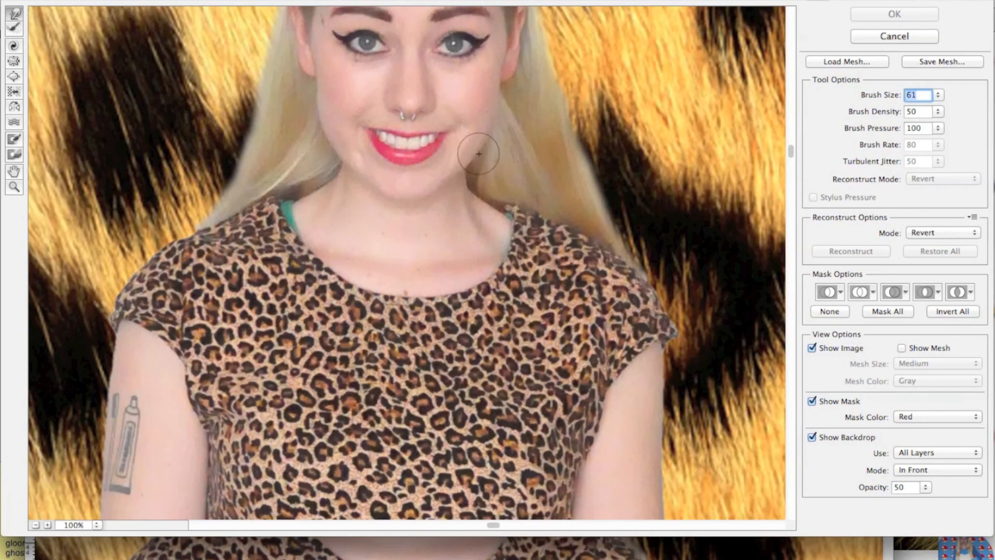
scroll(485, 59, "up", 3)
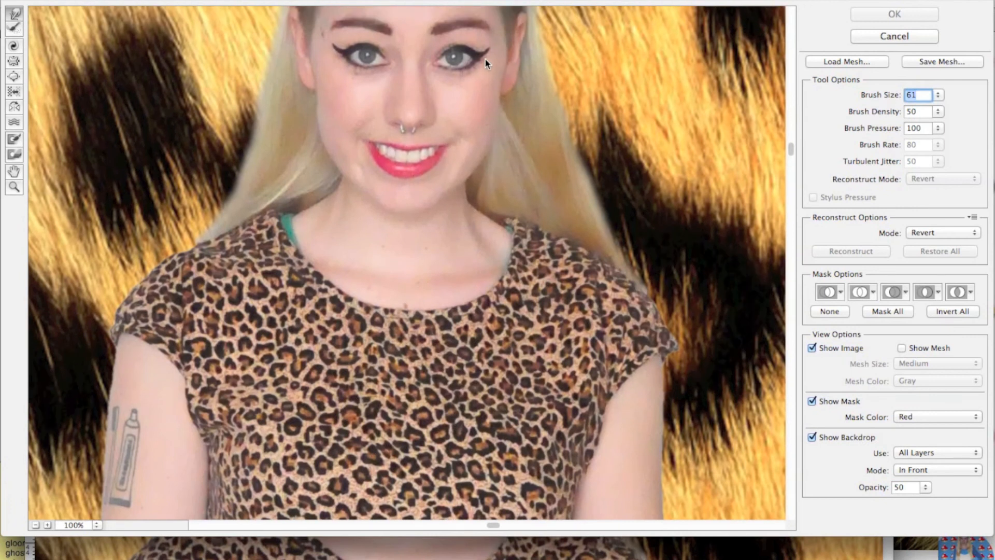
scroll(485, 59, "up", 4)
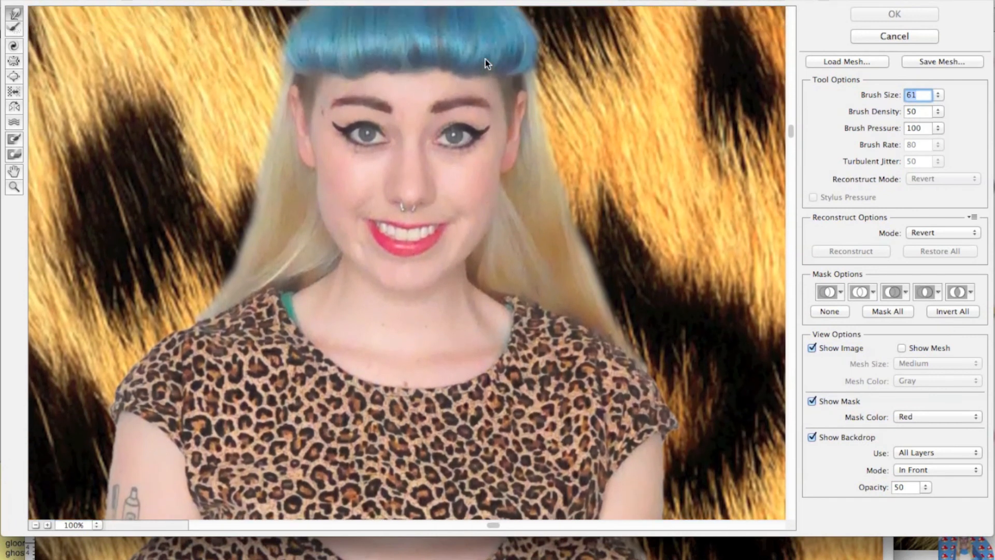
scroll(485, 59, "up", 4)
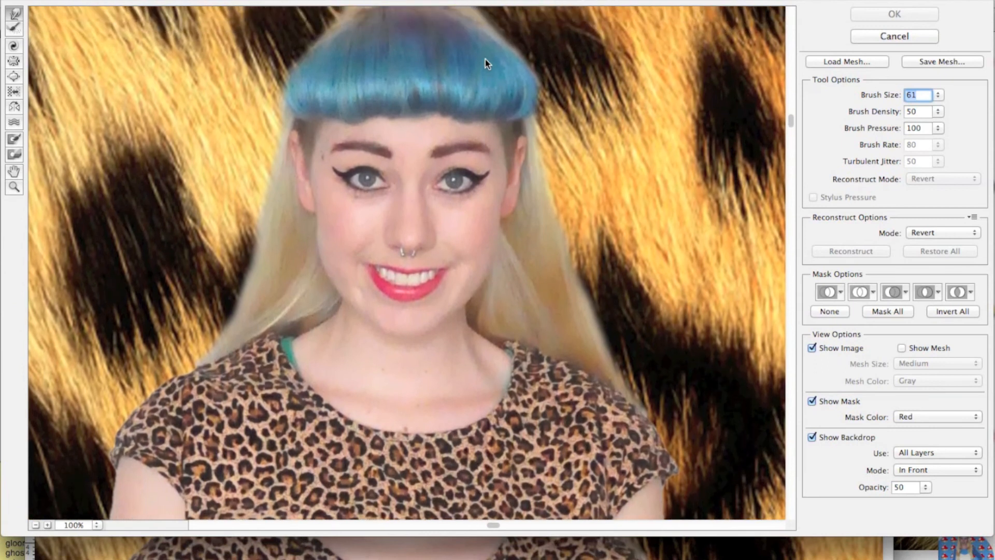
left_click(350, 121)
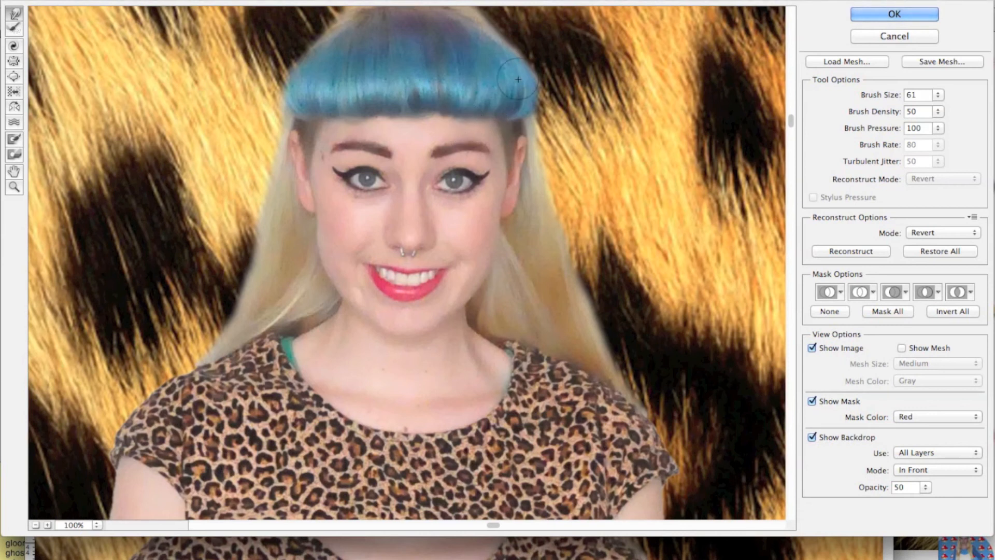
left_click(873, 16)
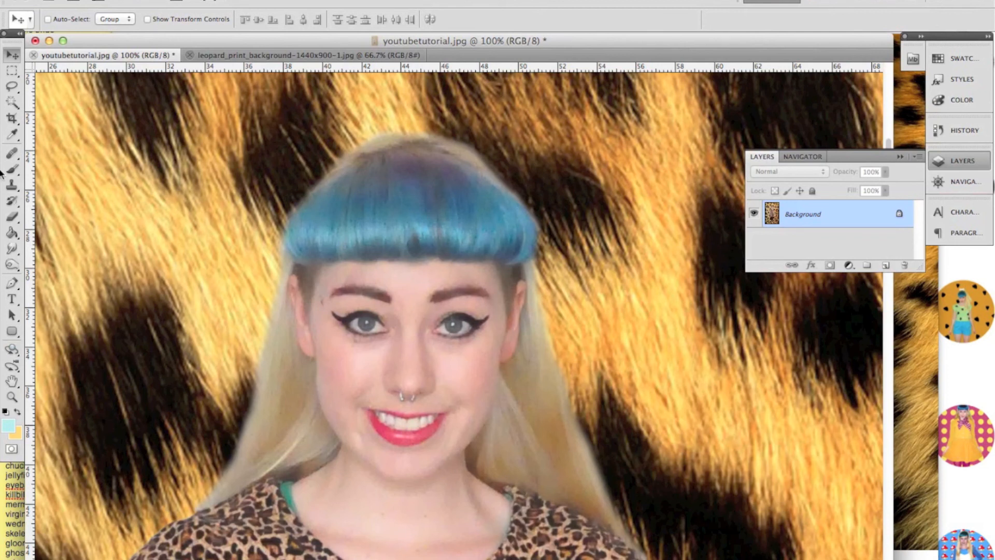
Step: Switch to the Burn tool for retouching the face, passing over the Dodge tool
key("super+0")
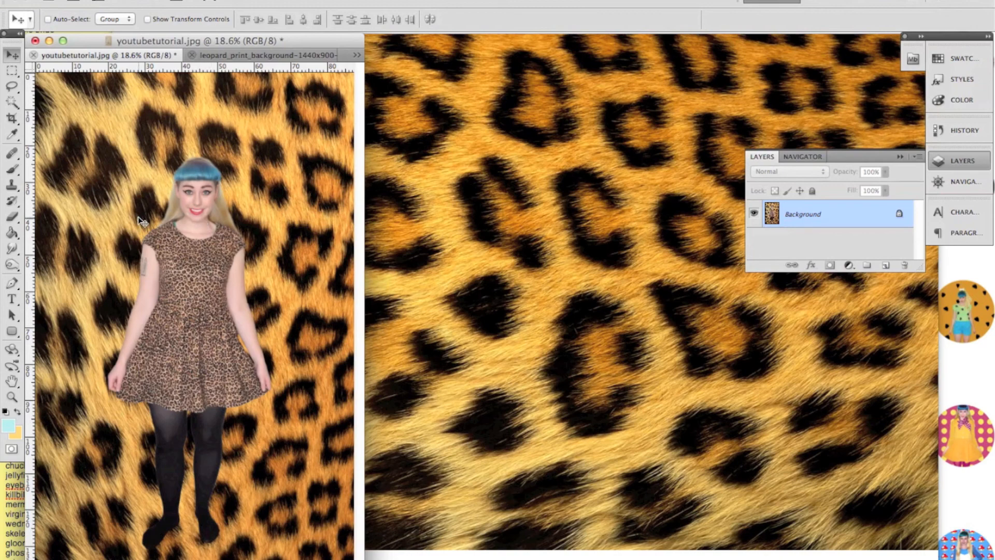
key("super+1")
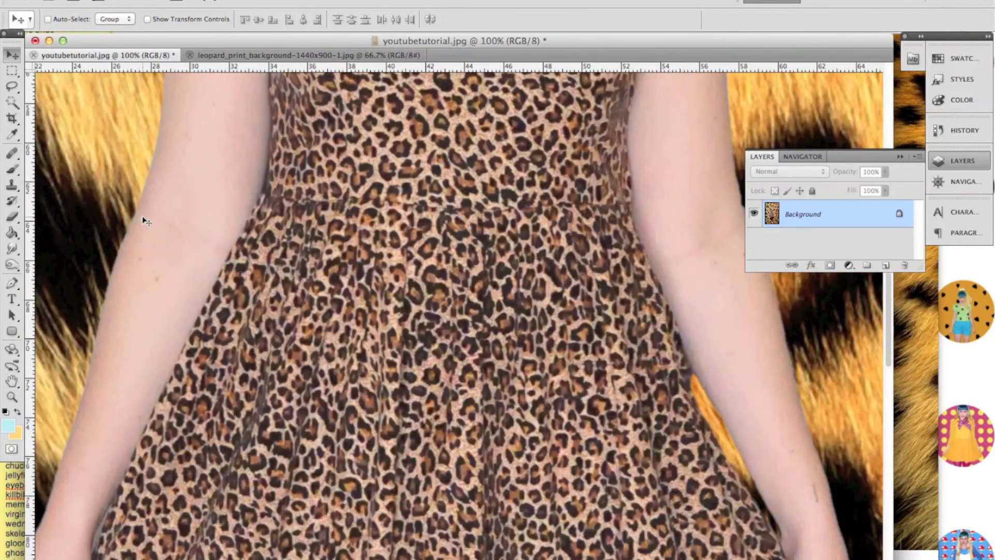
scroll(388, 202, "up", 10)
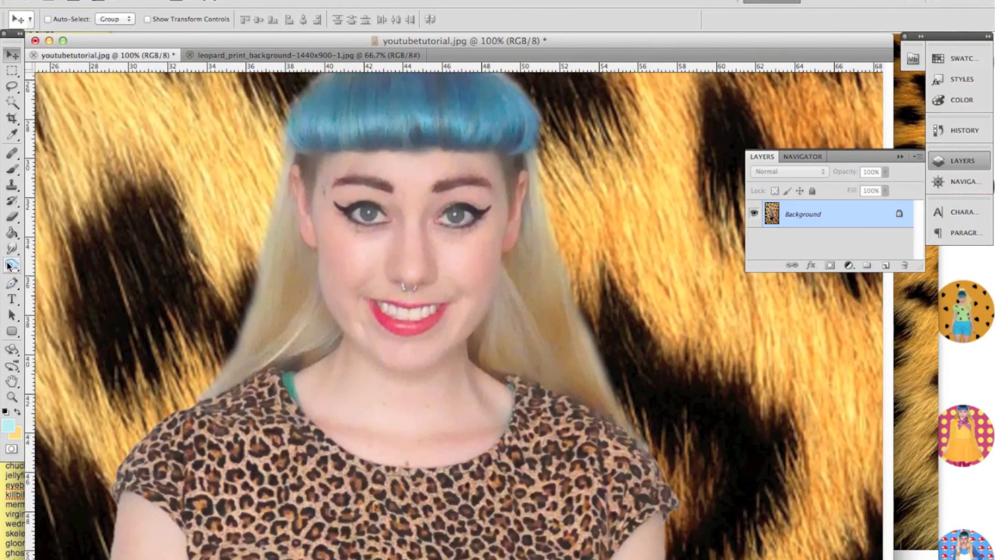
left_click(11, 265)
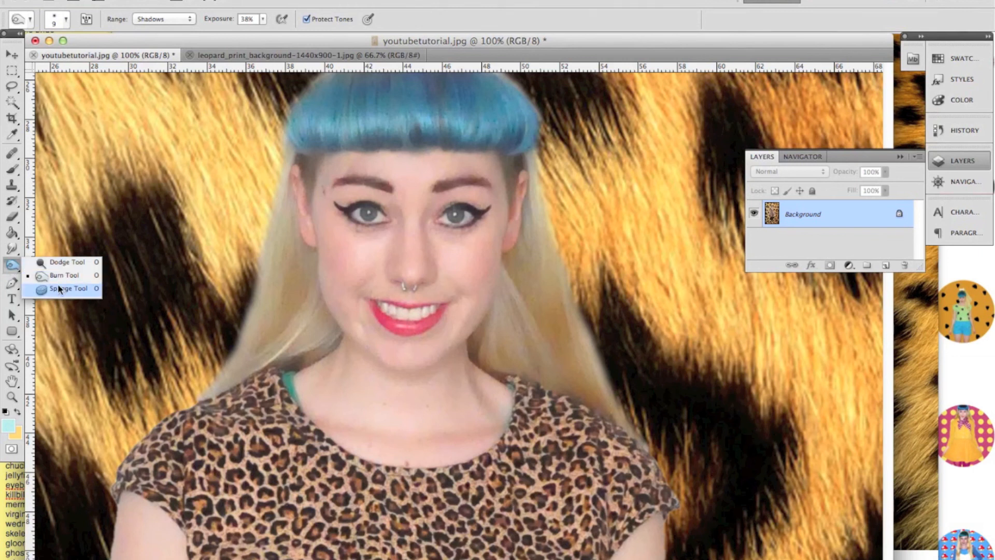
left_click(62, 263)
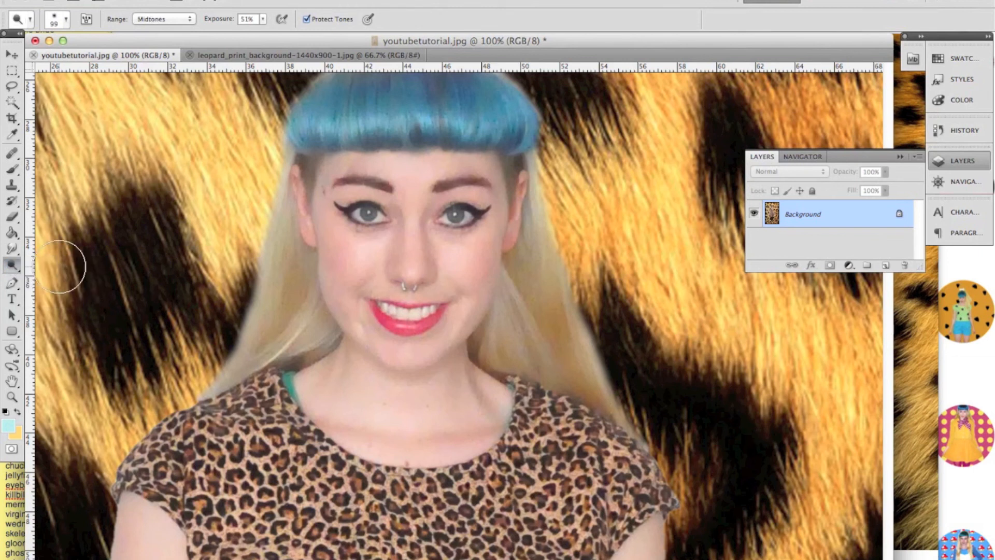
left_click(14, 268)
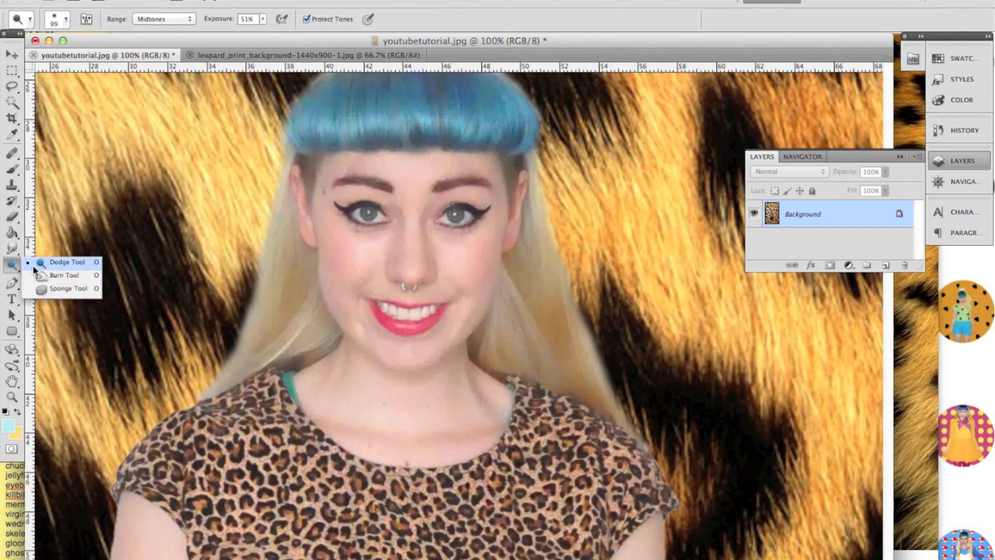
left_click(62, 279)
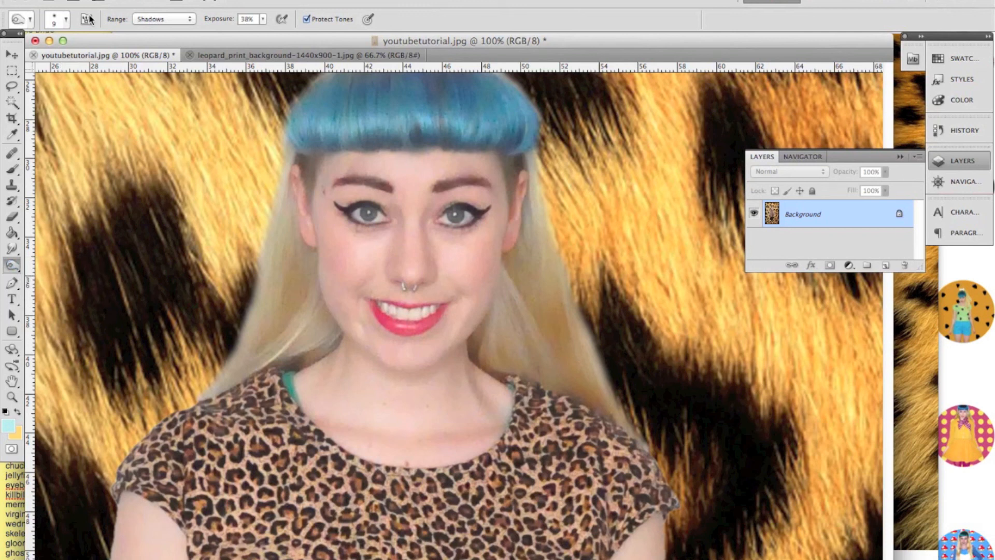
Step: Configure the Burn tool with a 9 px soft brush, the Shadows range and 22% exposure
left_click(63, 23)
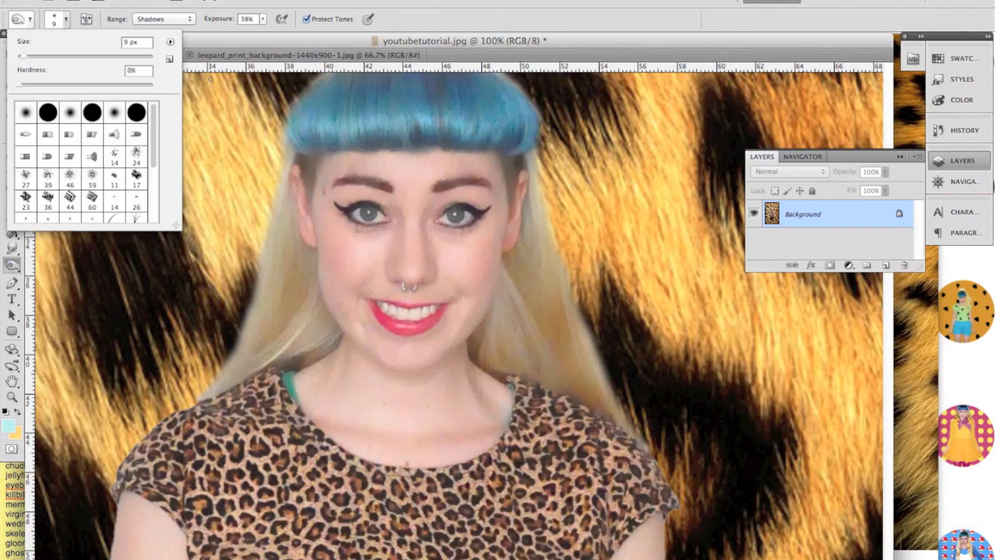
left_click(166, 19)
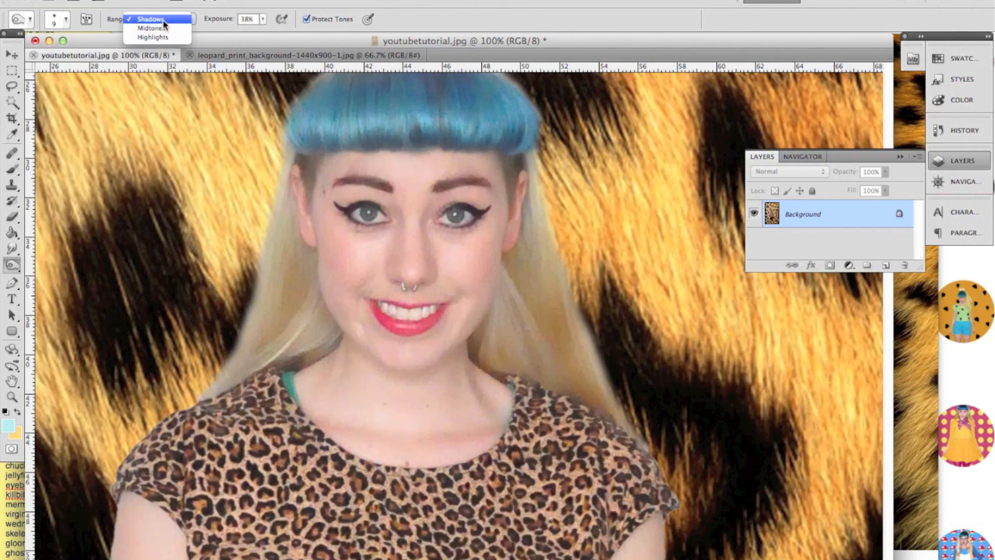
left_click(163, 21)
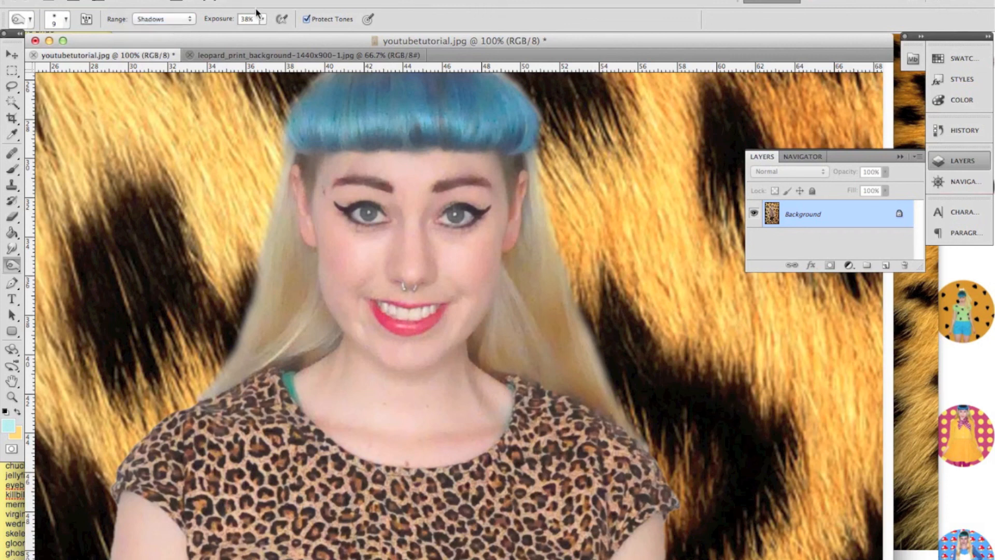
left_click(262, 19)
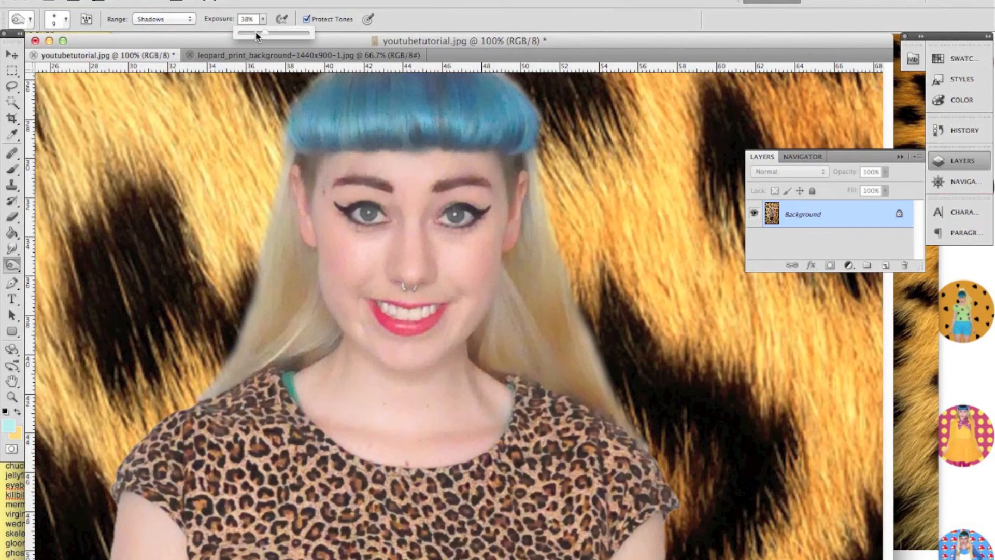
left_click(254, 33)
left_click(350, 45)
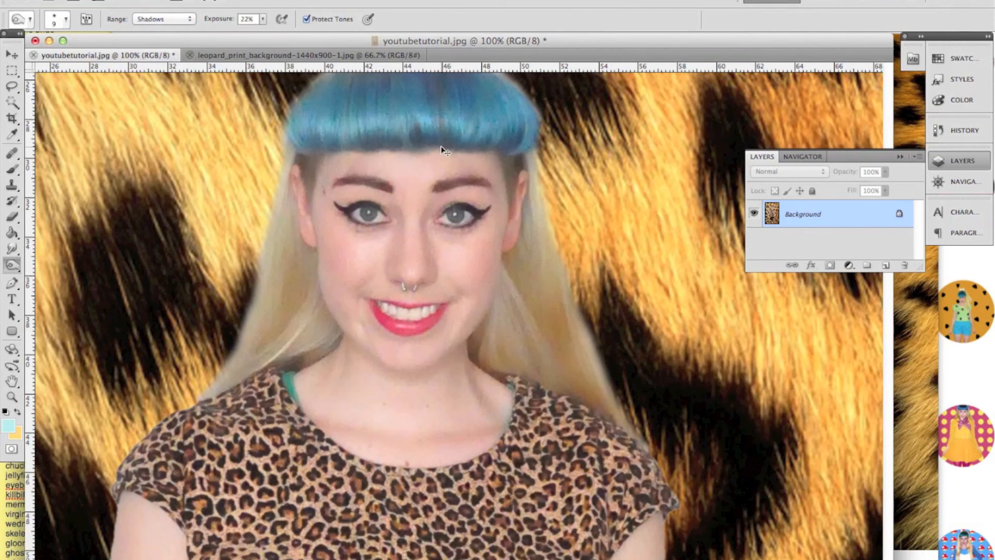
Step: Burn along the winged eyeliner and upper lash line of both eyes to darken them
key("super+plus")
scroll(408, 141, "up", 5)
scroll(409, 141, "left", 2)
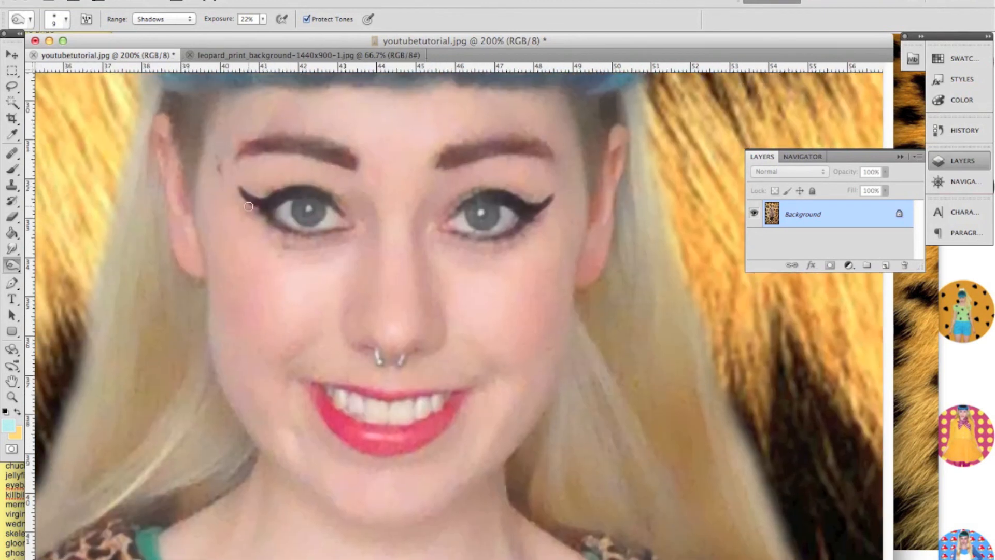
mouse_move(241, 188)
left_mouse_down()
mouse_move(259, 198)
mouse_move(319, 191)
mouse_move(341, 214)
left_mouse_up()
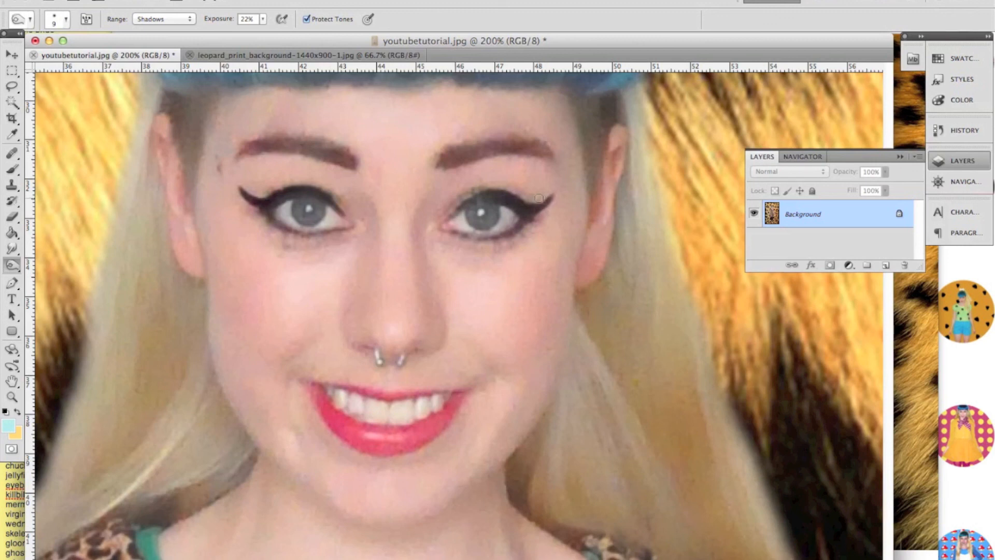
mouse_move(539, 198)
left_mouse_down()
mouse_move(552, 199)
mouse_move(464, 201)
left_mouse_up()
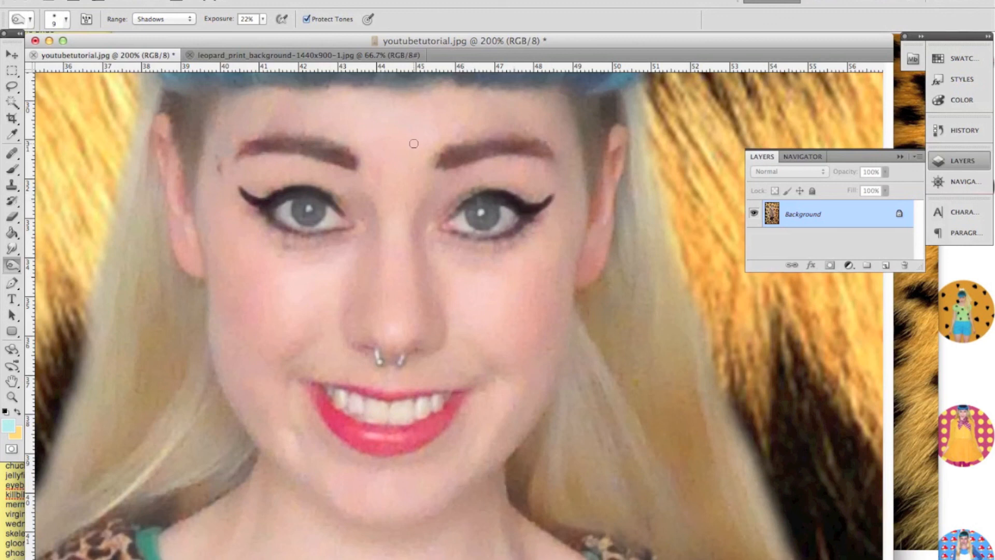
key("super+0")
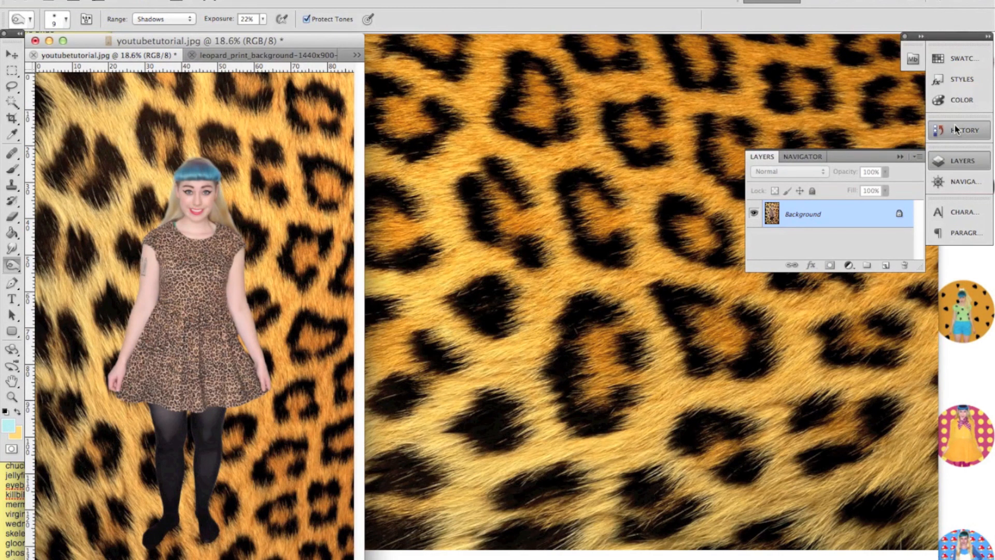
Step: Step back in the history to the first Burn Tool state after Liquify, dropping the last burn stroke
left_click(957, 129)
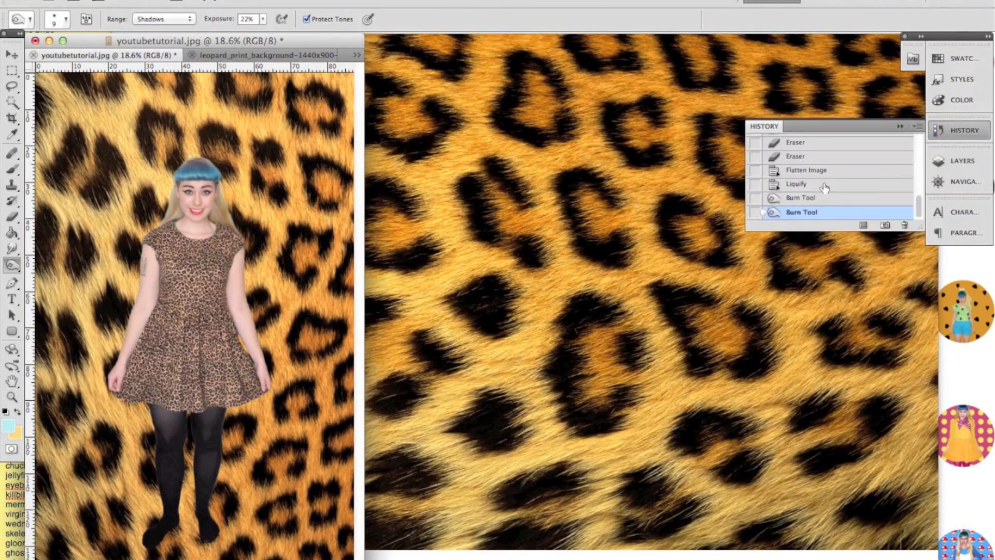
left_click(796, 186)
left_click(789, 199)
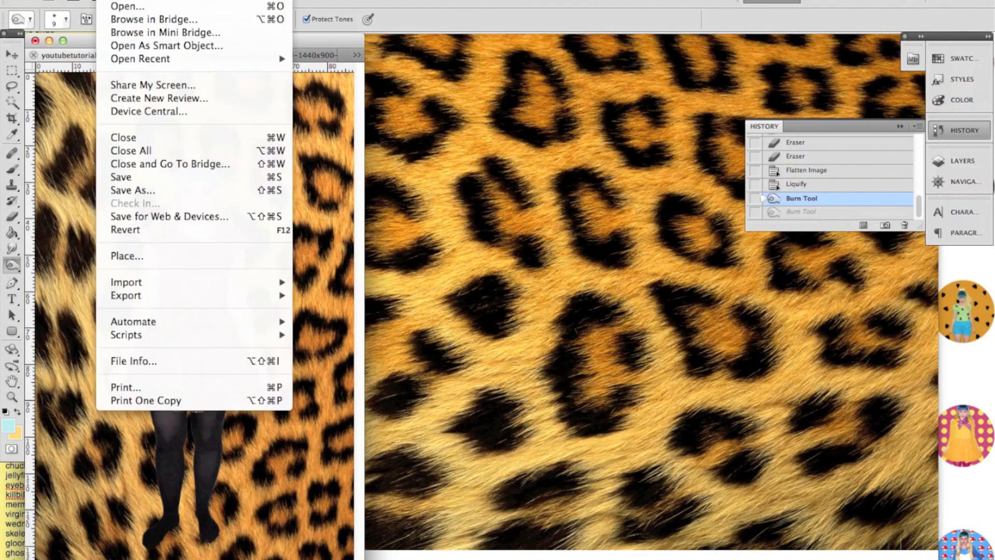
Step: Save youtubetutorial.jpg, overwriting the changed copy on disk
left_click(212, 43)
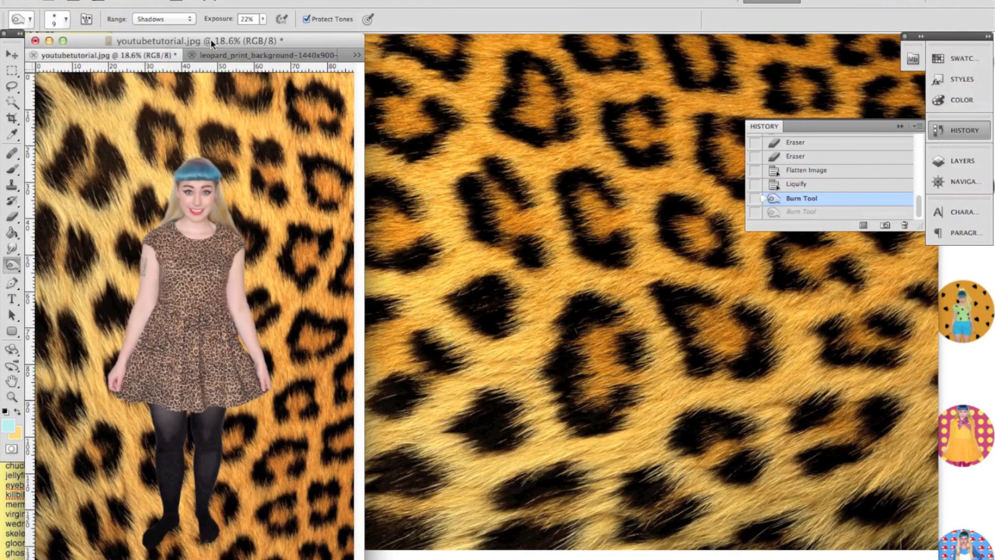
key("super+s")
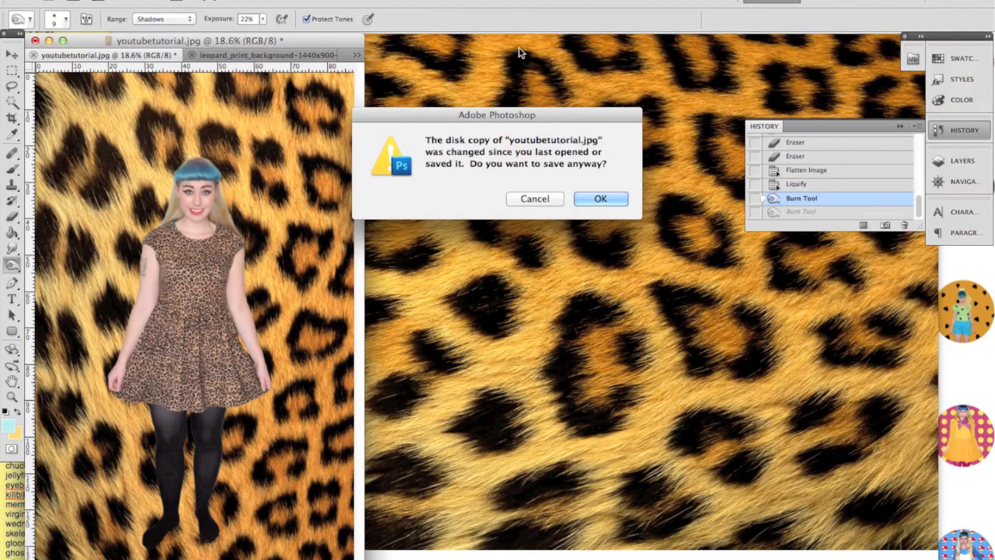
left_click(600, 198)
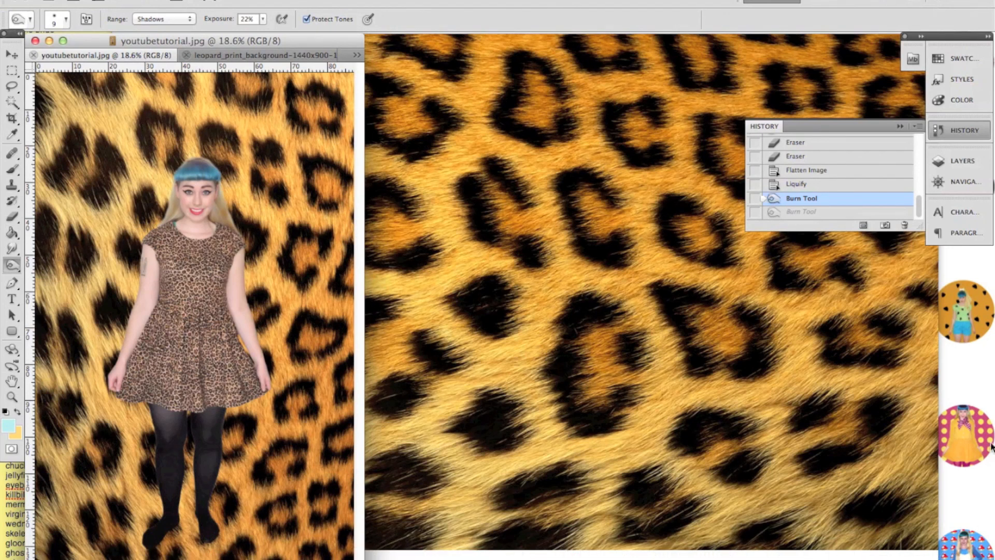
Step: Switch to Chrome, view the onbriefensemble YouTube channel and highlight the channel name in its web address
left_click(560, 292)
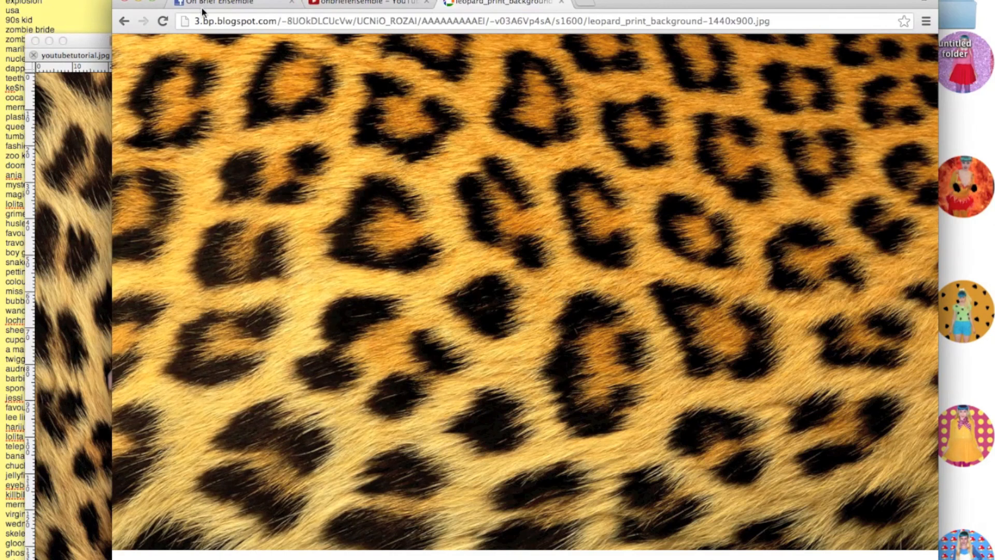
left_click(337, 2)
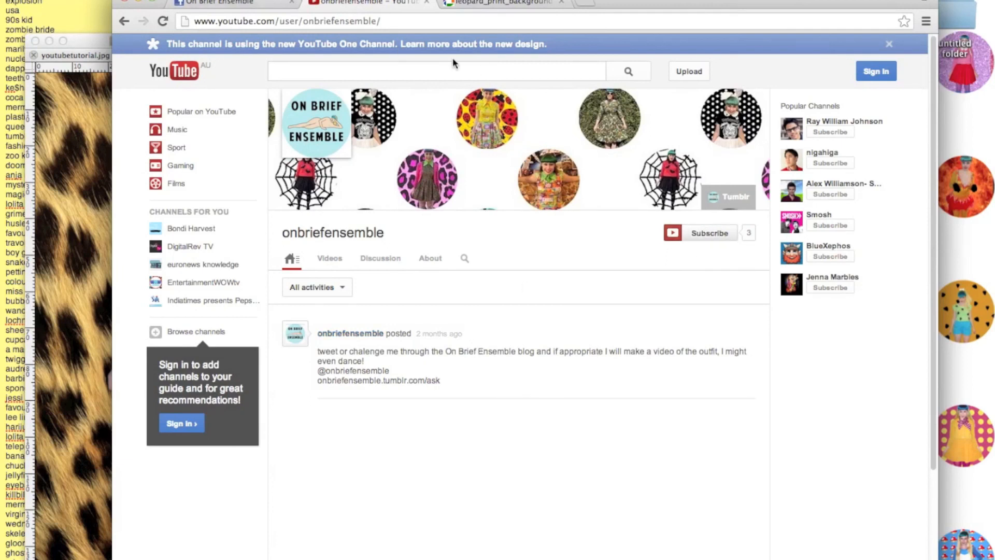
left_click_drag(424, 21, 302, 22)
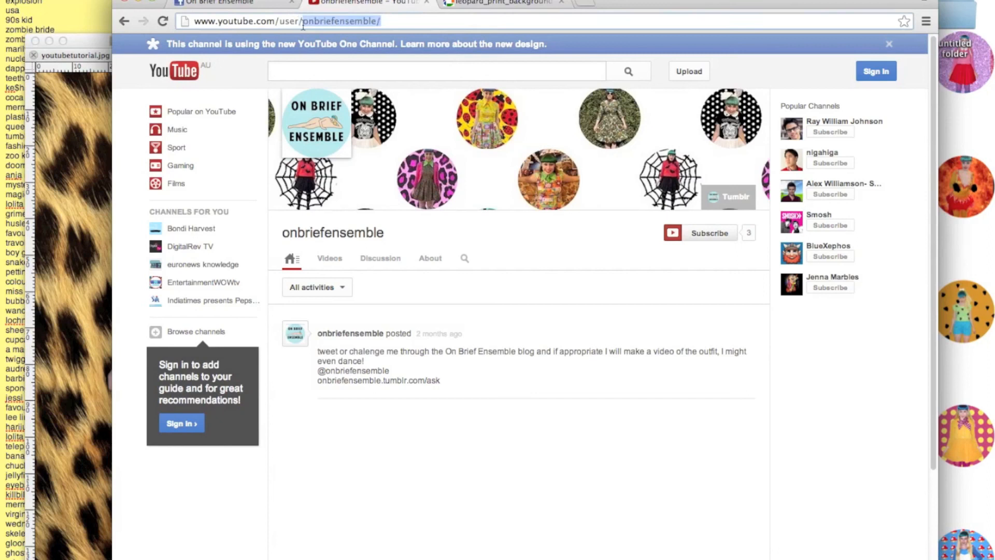
Step: Publish the drafted status about the Photoshop tutorial for SUNDAY FUNDAYS no.2 on the On Brief Ensemble Facebook page
left_click(265, 4)
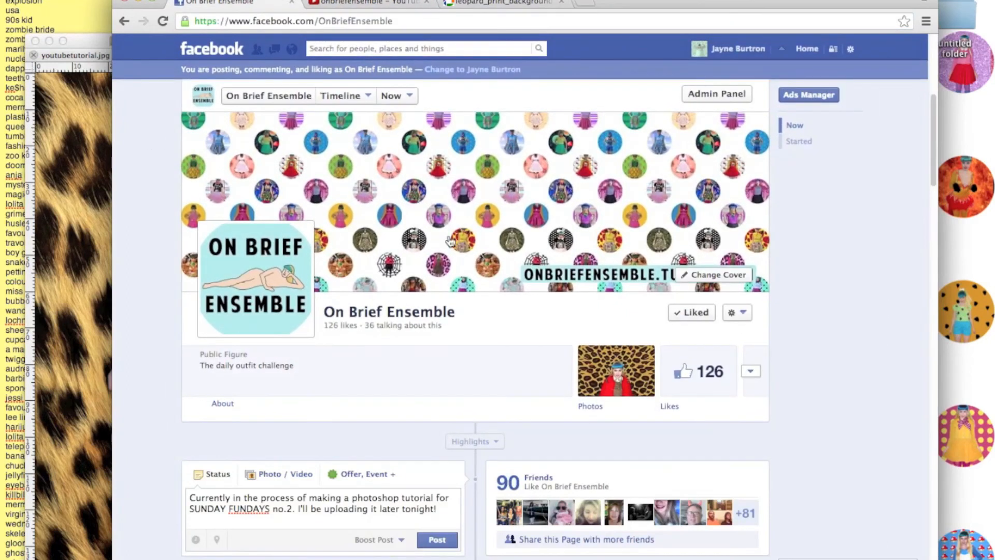
scroll(349, 288, "down", 5)
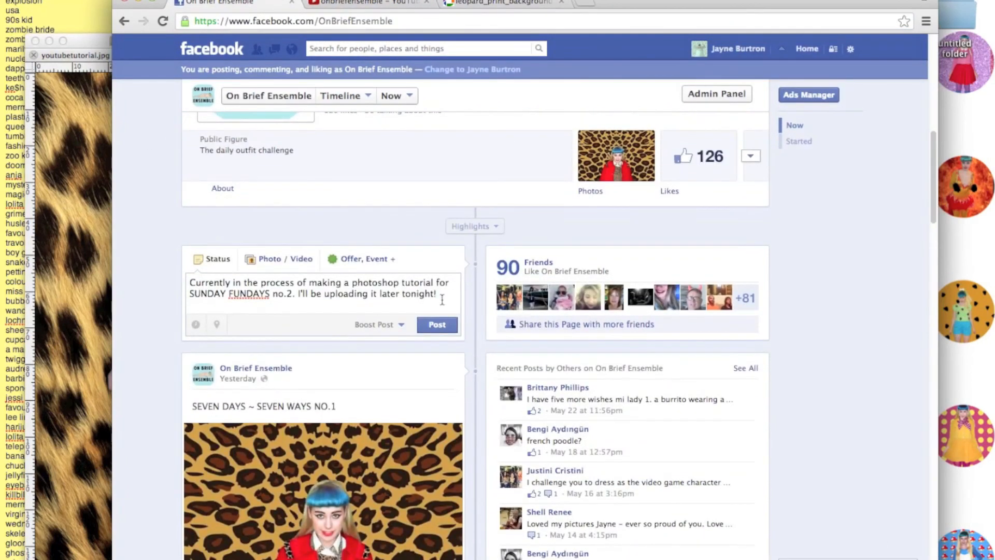
left_click(330, 18)
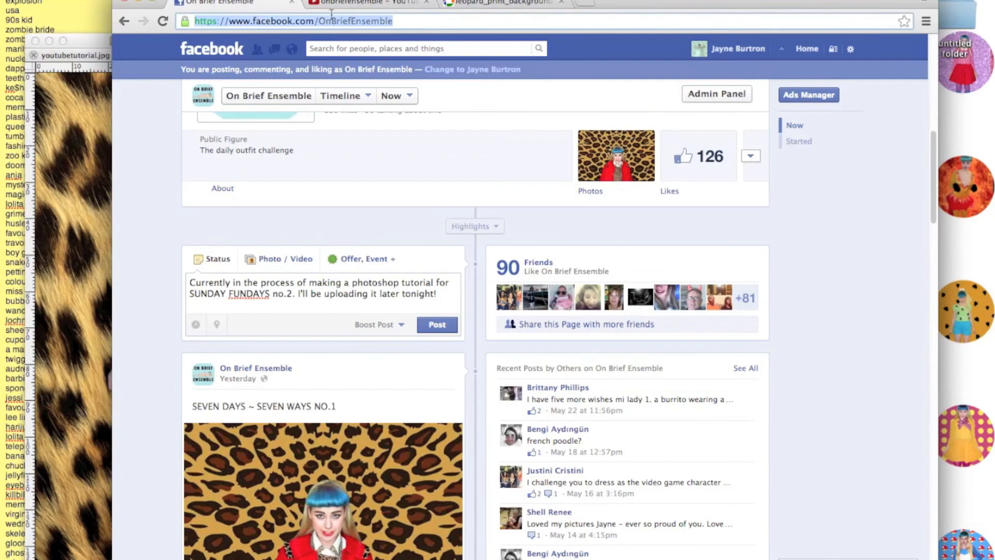
left_click(445, 294)
left_click(437, 324)
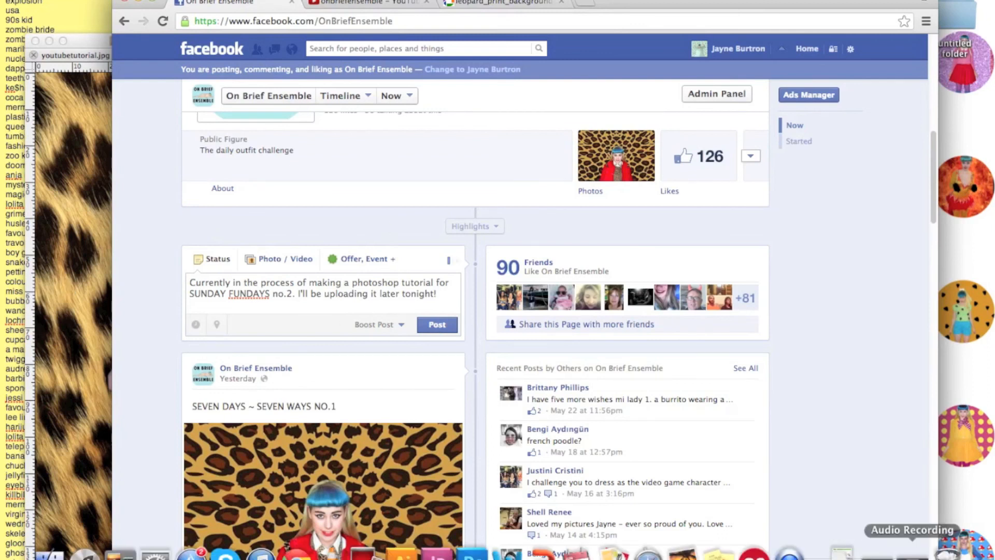
Step: Switch to the running Audio Recording window and stop the recording
left_click(907, 553)
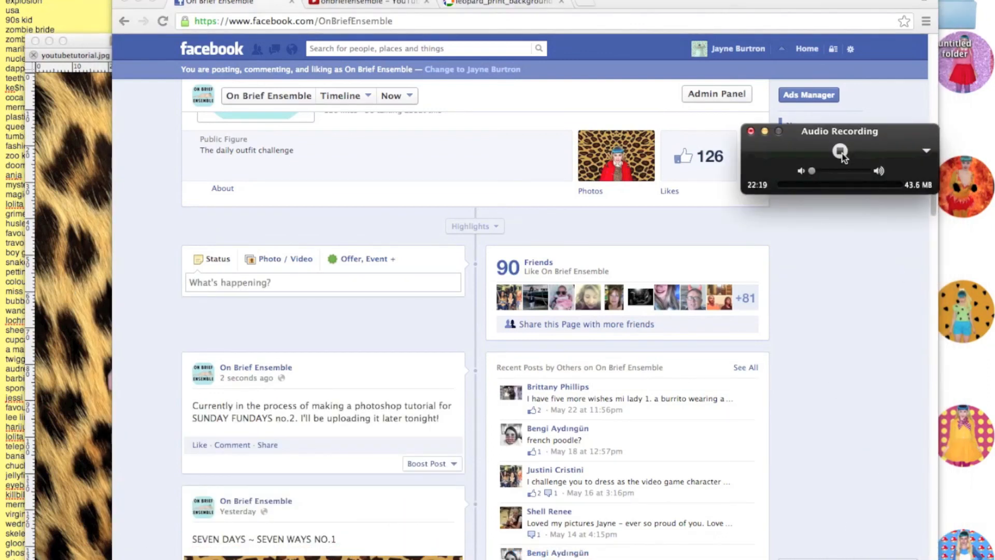
left_click(840, 151)
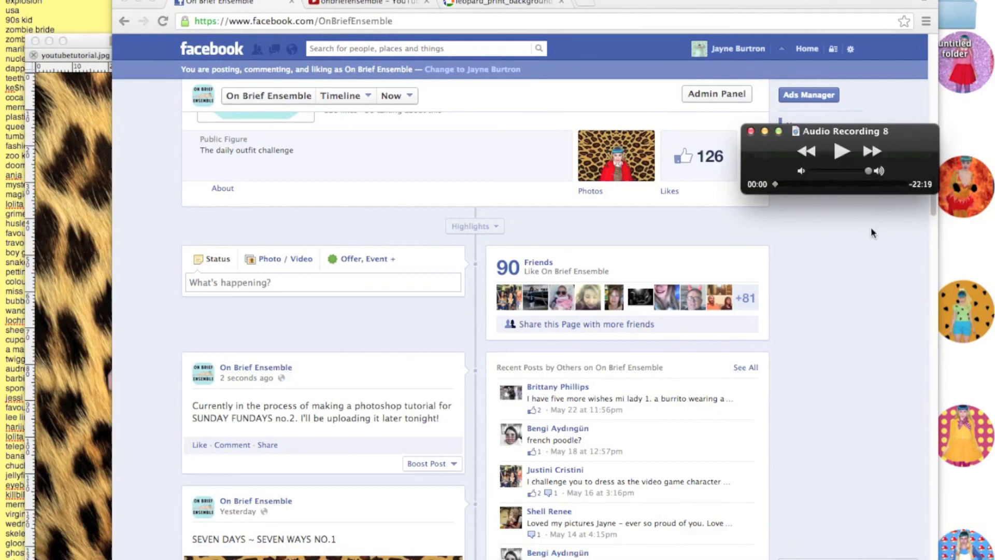